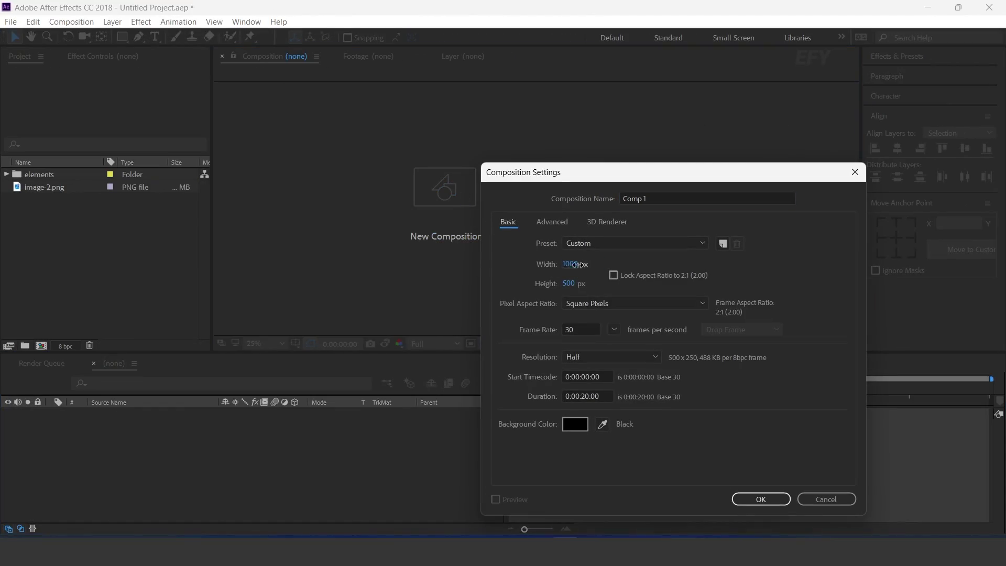
Create a 1920×1080 composition named 'main comp'
{"action": "type", "text": "1920"}
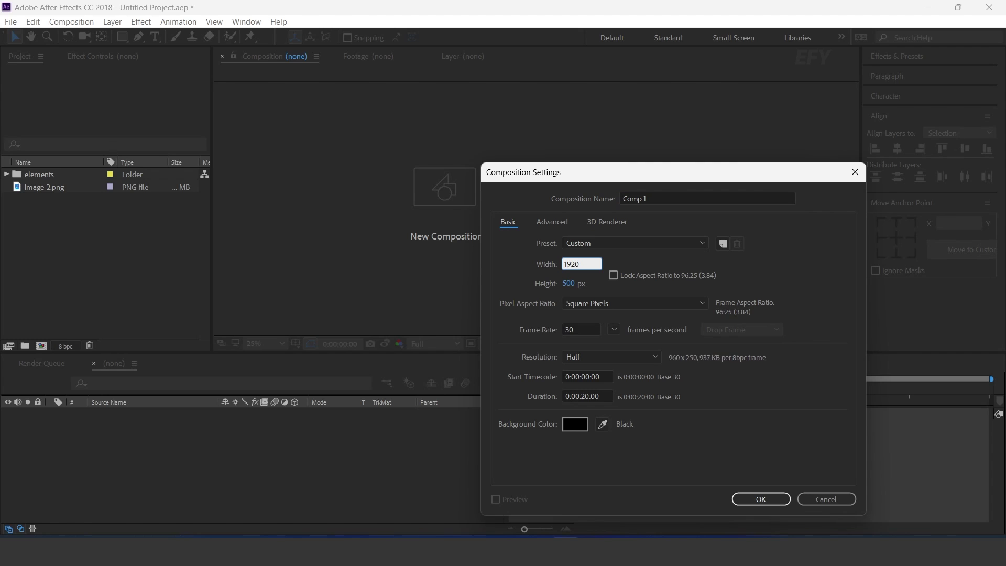
{"action": "key", "text": "Tab"}
{"action": "type", "text": "1080"}
{"action": "key", "text": "Return"}
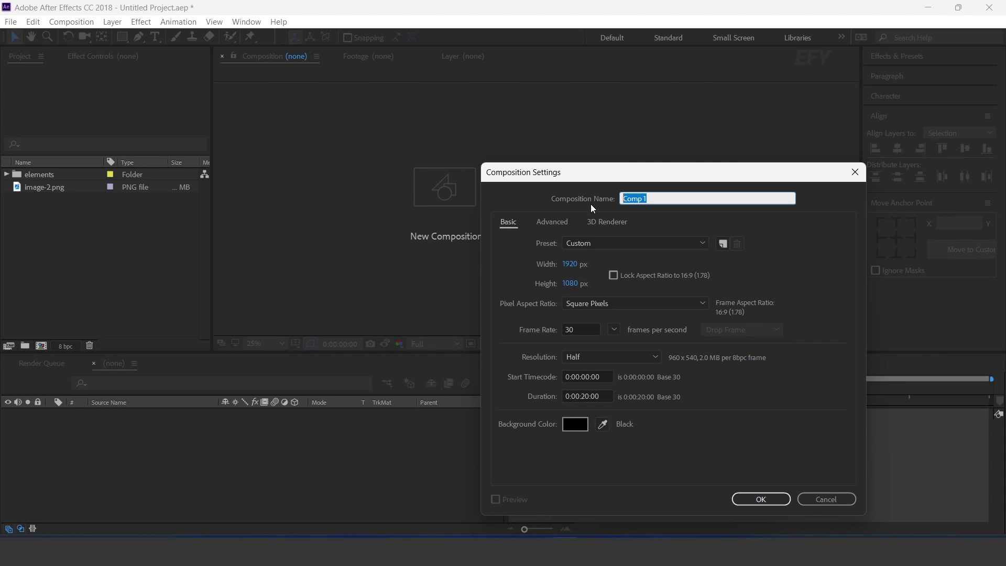
{"action": "type", "text": "main co"}
{"action": "key", "text": "Return"}
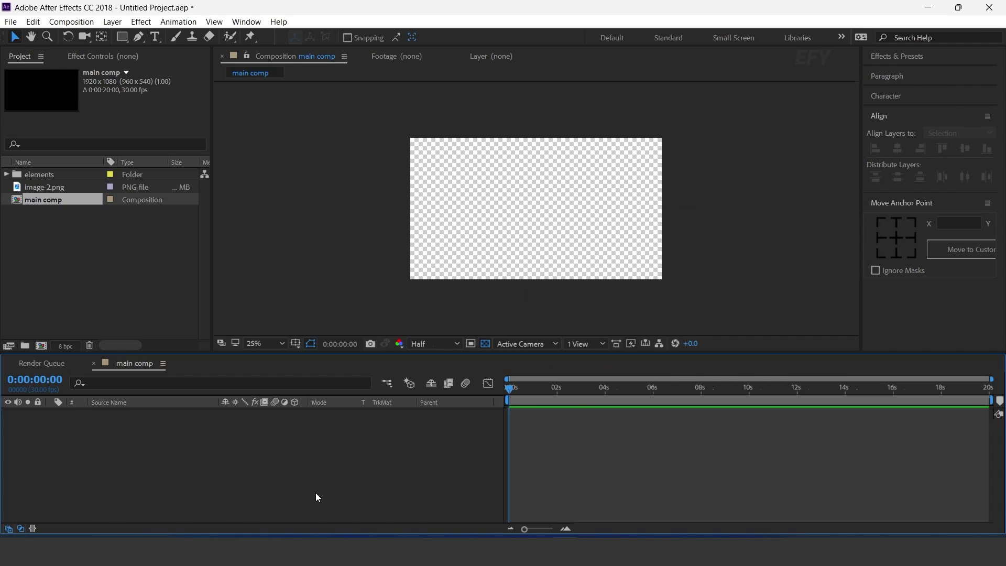
Add a new solid layer to main comp
{"action": "right_click", "coordinate": [360, 437]}
{"action": "mouse_move", "coordinate": [411, 299]}
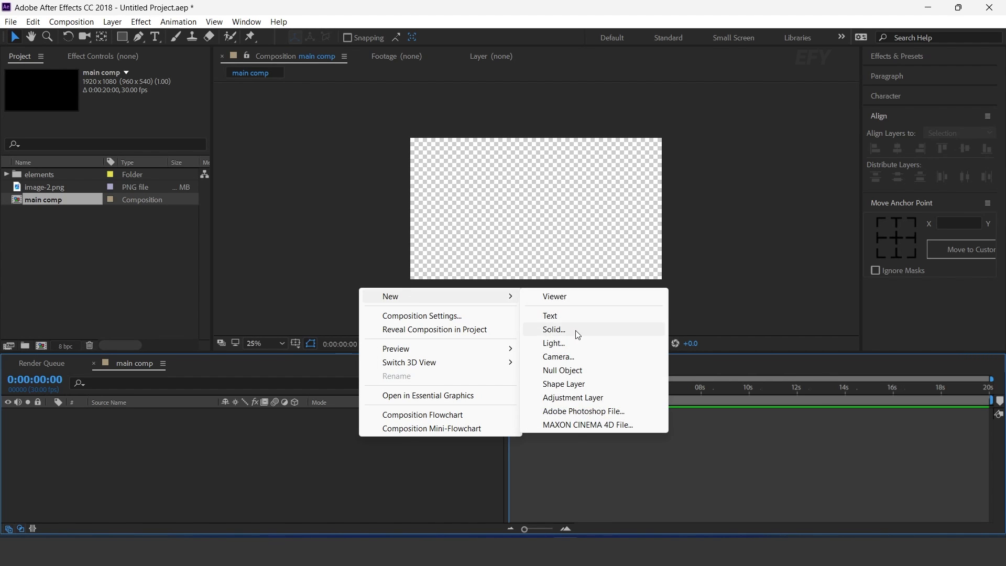
{"action": "left_click", "coordinate": [554, 329]}
{"action": "key", "text": "Return"}
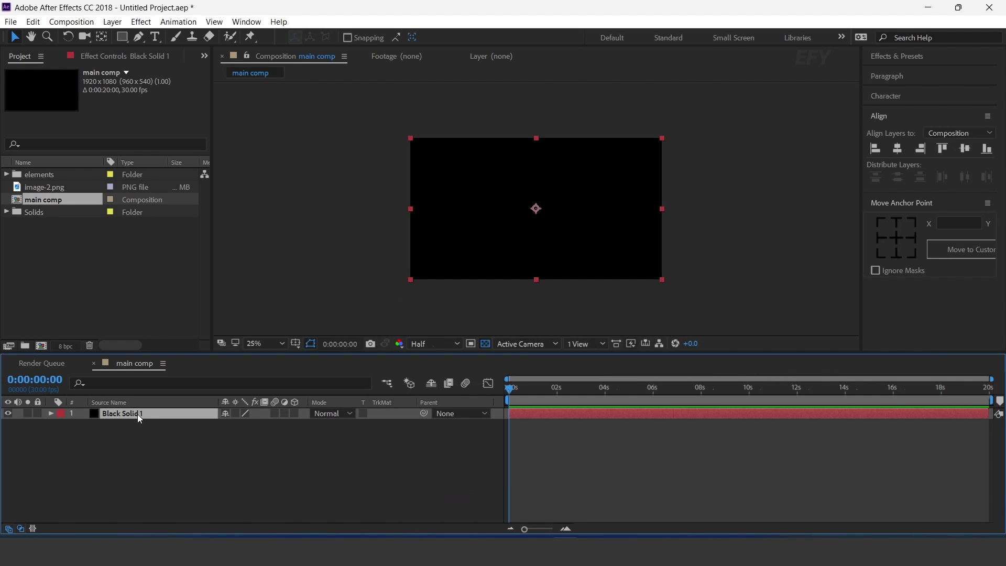
Apply a Fill effect to the solid in a dark red
{"action": "key", "text": "ctrl+space"}
{"action": "type", "text": "fil"}
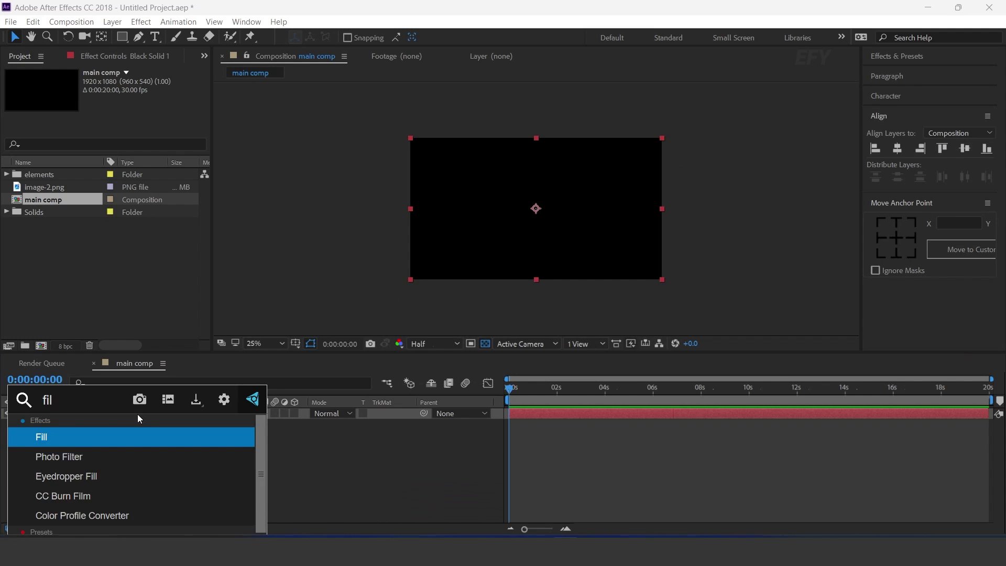
{"action": "key", "text": "Return"}
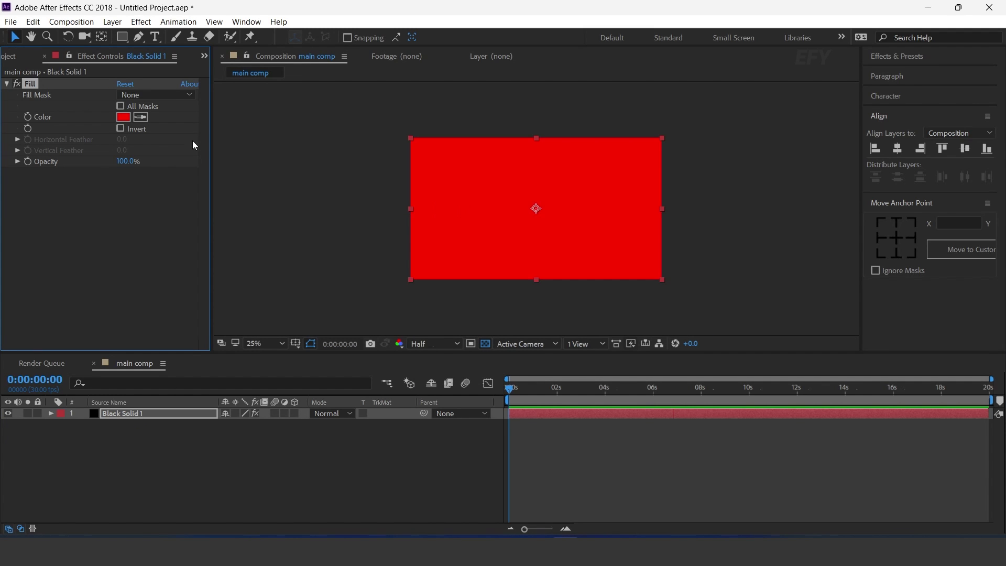
{"action": "left_click", "coordinate": [123, 118]}
{"action": "left_click_drag", "start_coordinate": [262, 236], "coordinate": [275, 263]}
{"action": "left_click", "coordinate": [399, 227]}
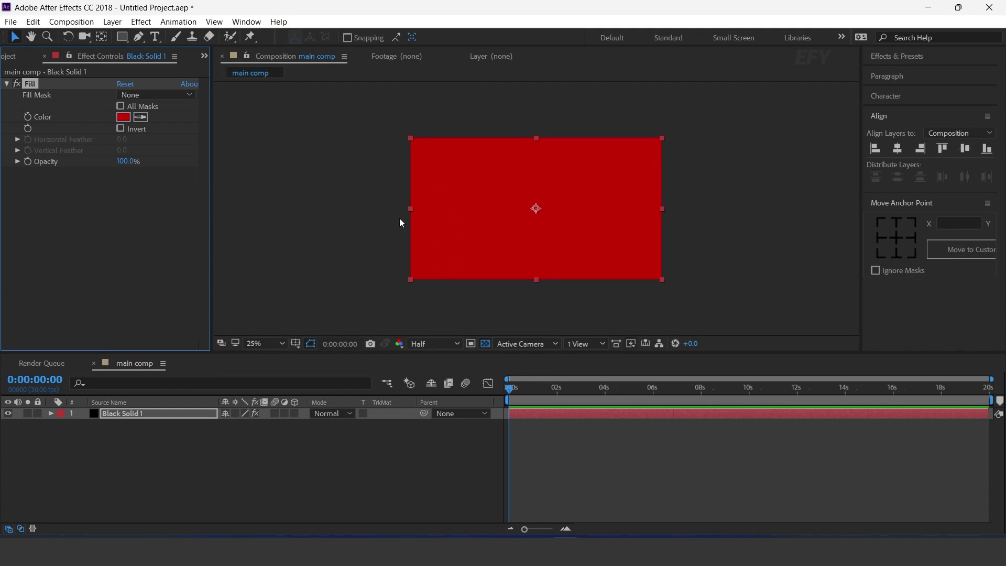
Deselect the project items and start another new composition
{"action": "left_click", "coordinate": [11, 56]}
{"action": "left_click", "coordinate": [60, 229]}
{"action": "left_click", "coordinate": [42, 347]}
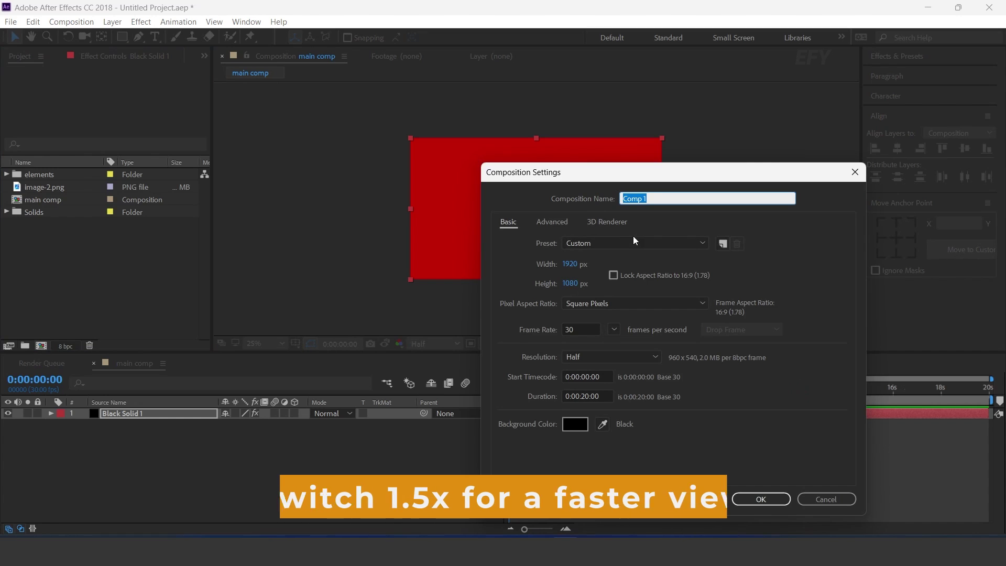
Create the 'BG placeholder 1' composition and add environmental-jpg from the elements folder
{"action": "type", "text": "BG placeholder"}
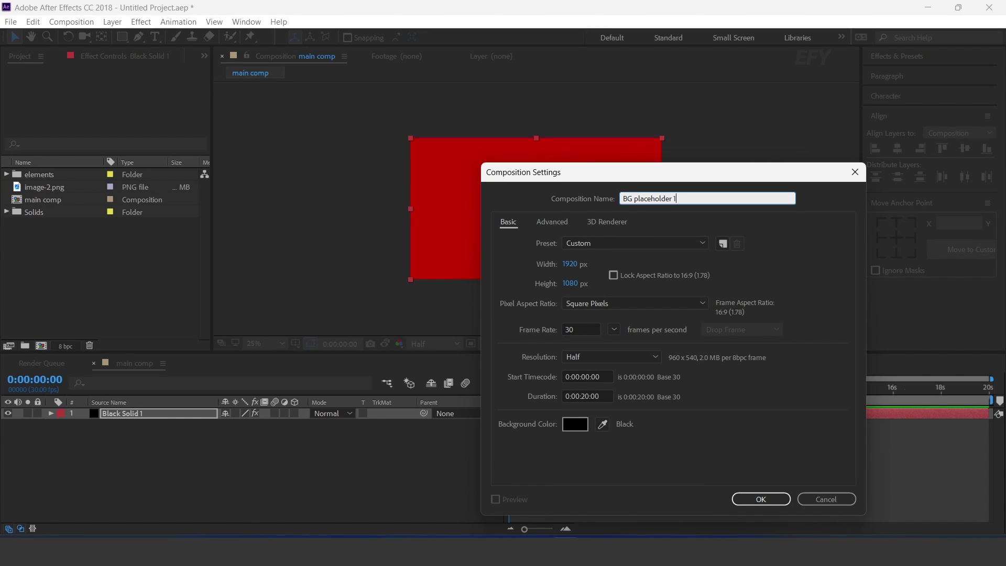
{"action": "key", "text": "Return"}
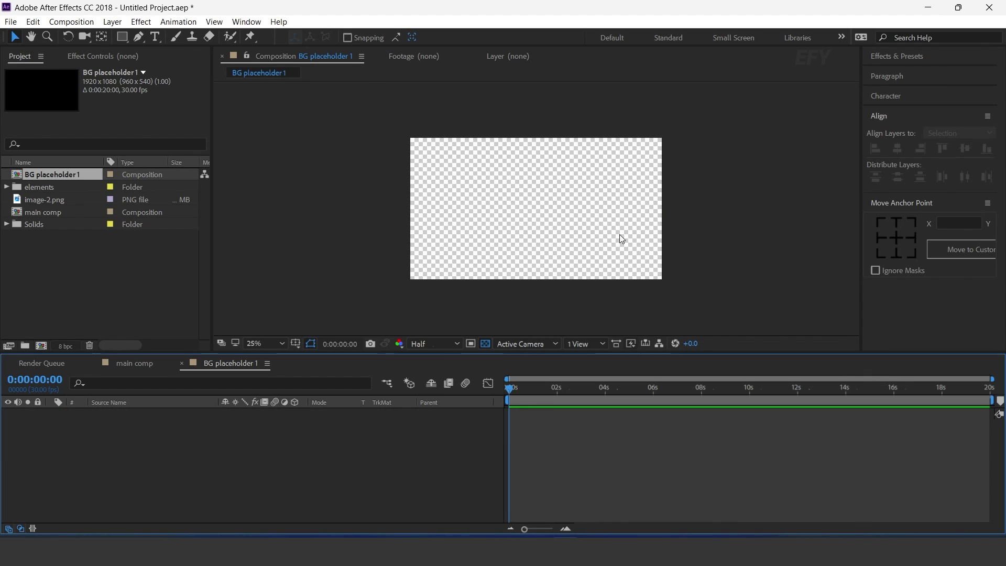
{"action": "left_click", "coordinate": [44, 187]}
{"action": "left_click", "coordinate": [6, 187]}
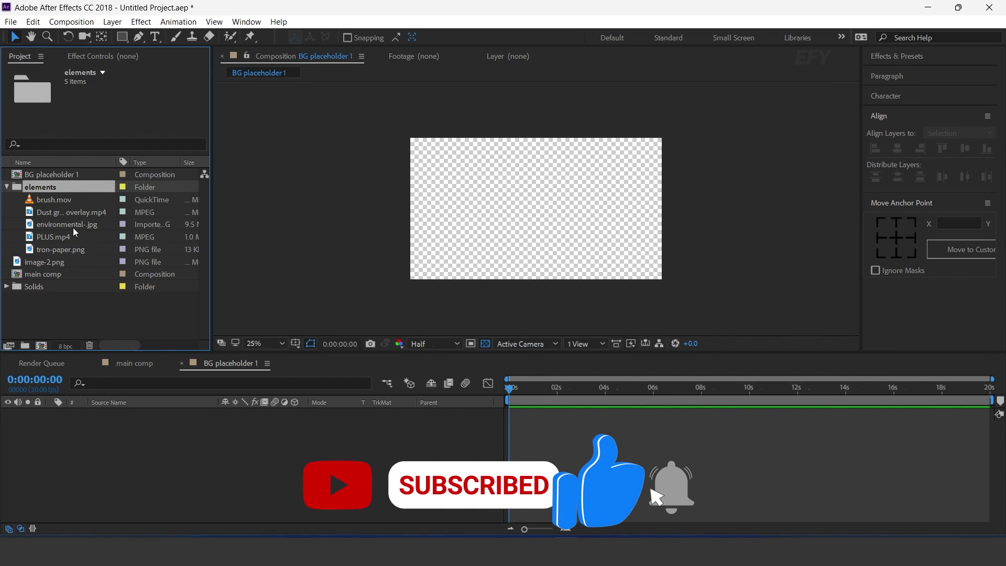
{"action": "left_click", "coordinate": [79, 224]}
{"action": "left_click_drag", "start_coordinate": [79, 222], "coordinate": [236, 462]}
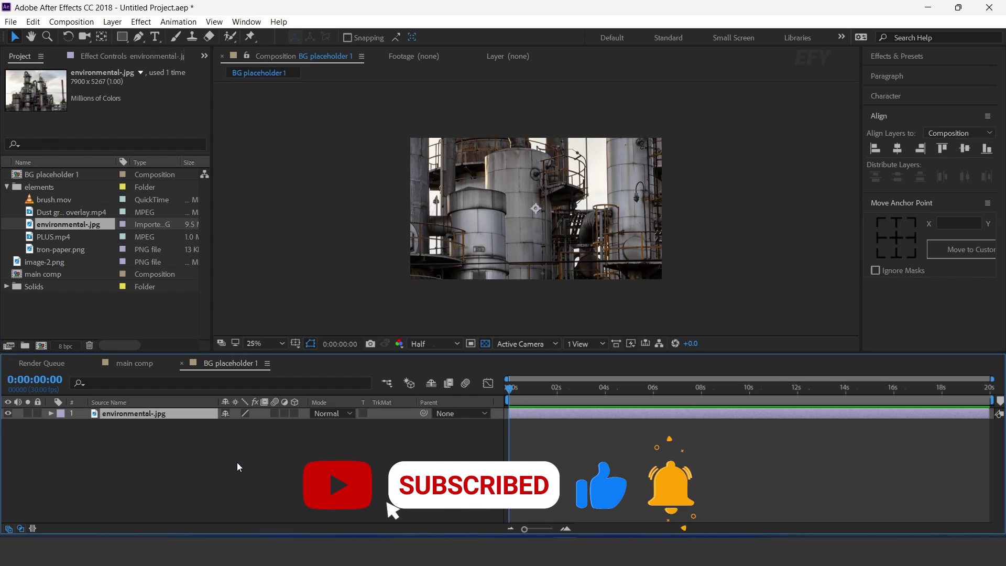
Scale the factory photo to 26% and nudge it slightly down
{"action": "key", "text": "s"}
{"action": "left_click_drag", "start_coordinate": [240, 424], "coordinate": [215, 434]}
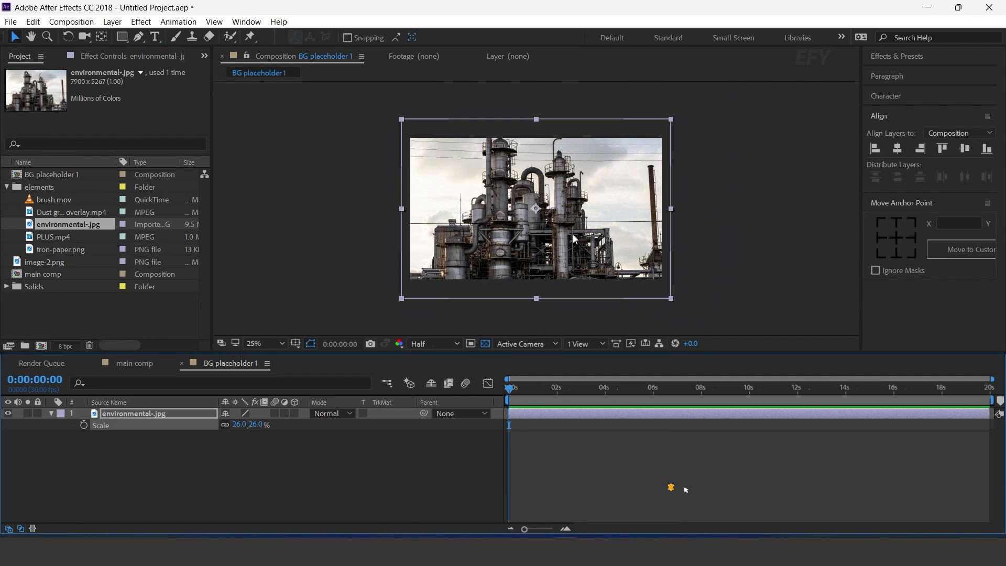
{"action": "left_click_drag", "start_coordinate": [571, 233], "coordinate": [571, 247]}
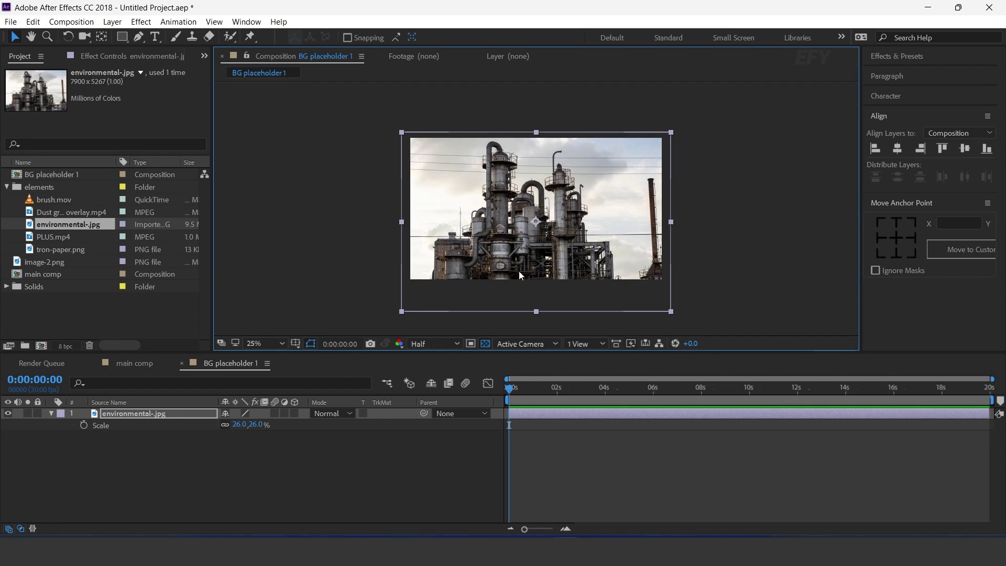
{"action": "left_click", "coordinate": [366, 488]}
Place BG placeholder 1 into main comp above the red solid
{"action": "left_click", "coordinate": [182, 363]}
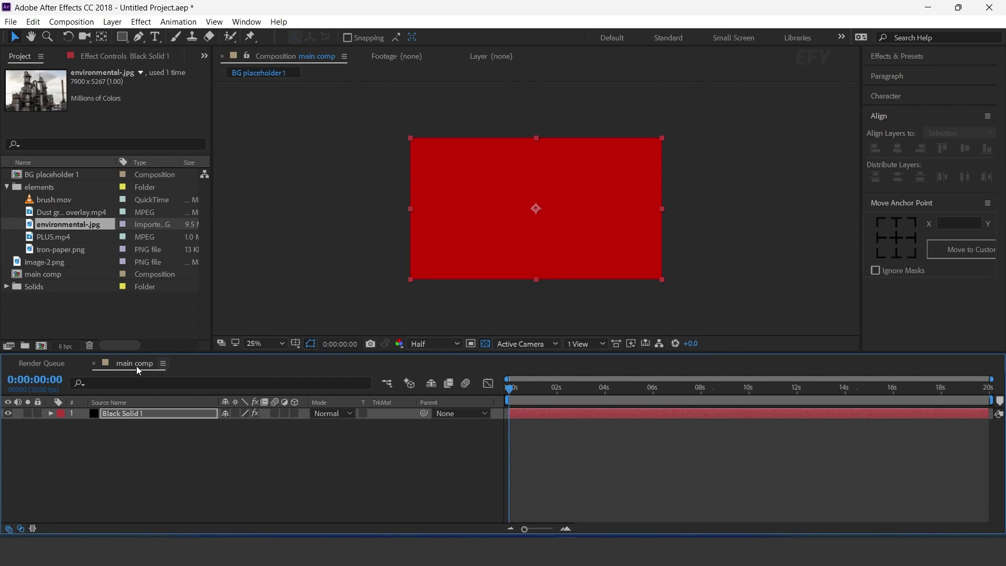
{"action": "left_click", "coordinate": [84, 314]}
{"action": "left_click", "coordinate": [6, 187]}
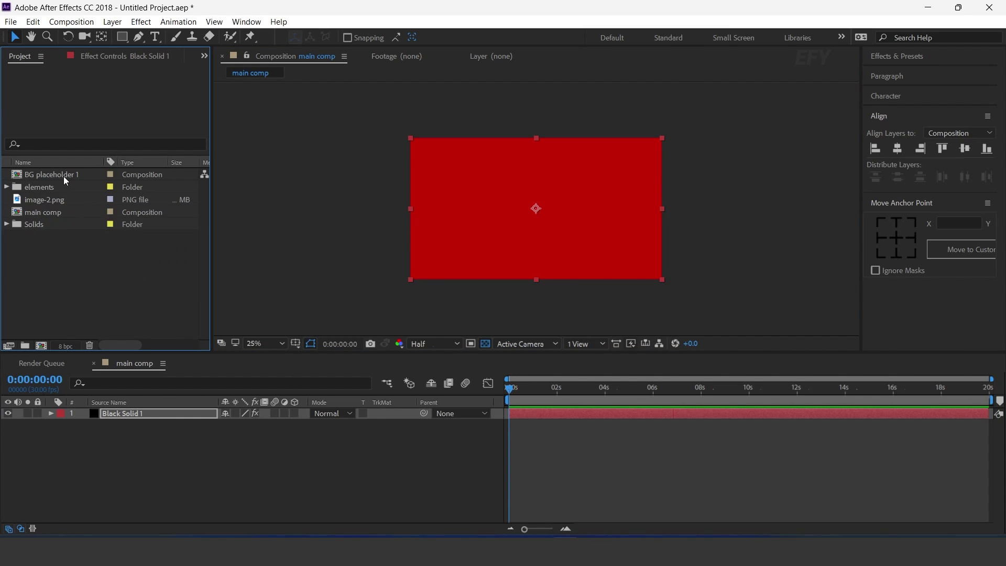
{"action": "left_click_drag", "start_coordinate": [64, 176], "coordinate": [157, 411]}
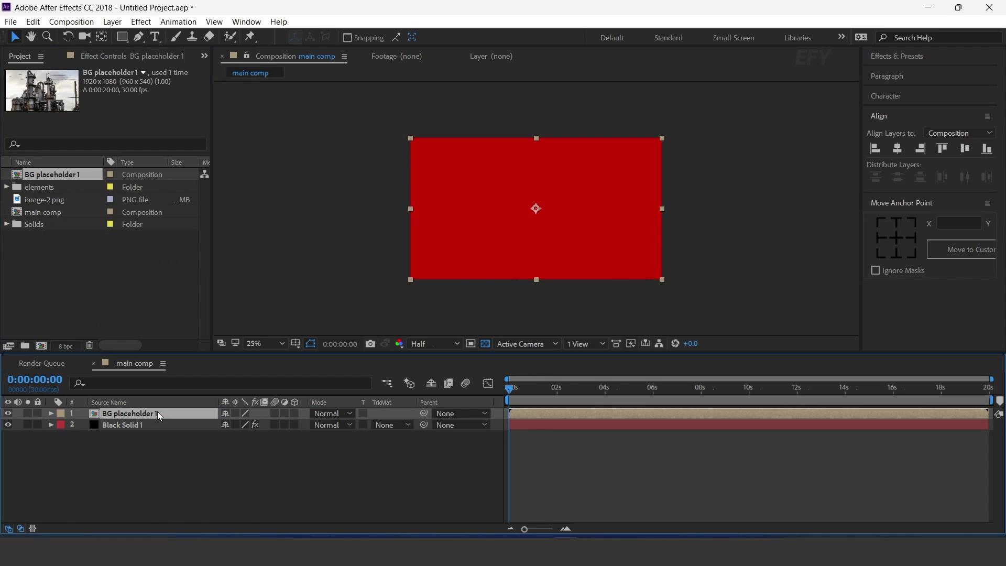
Set BG placeholder 1's blend mode to Multiply
{"action": "left_click", "coordinate": [337, 416]}
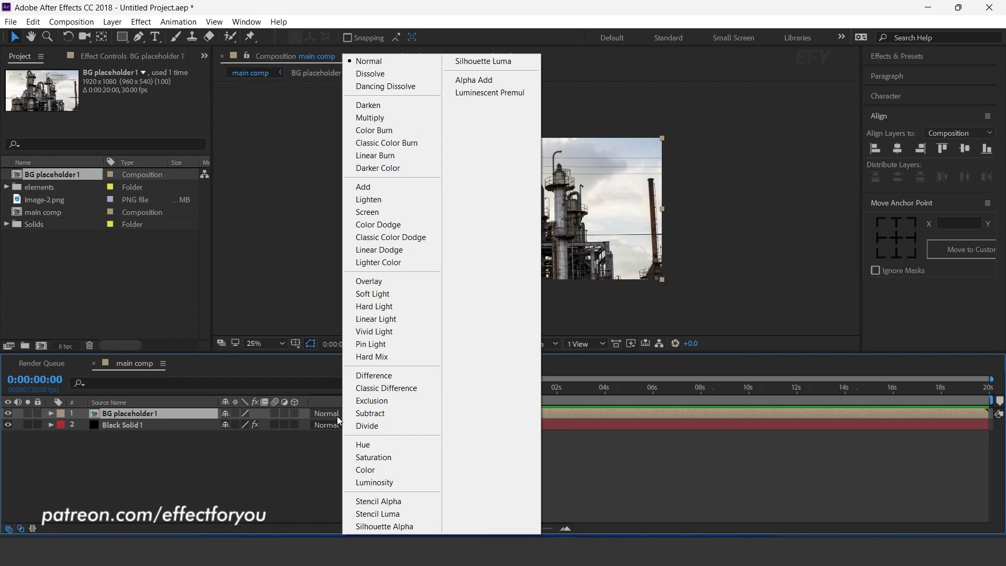
{"action": "left_click", "coordinate": [385, 118]}
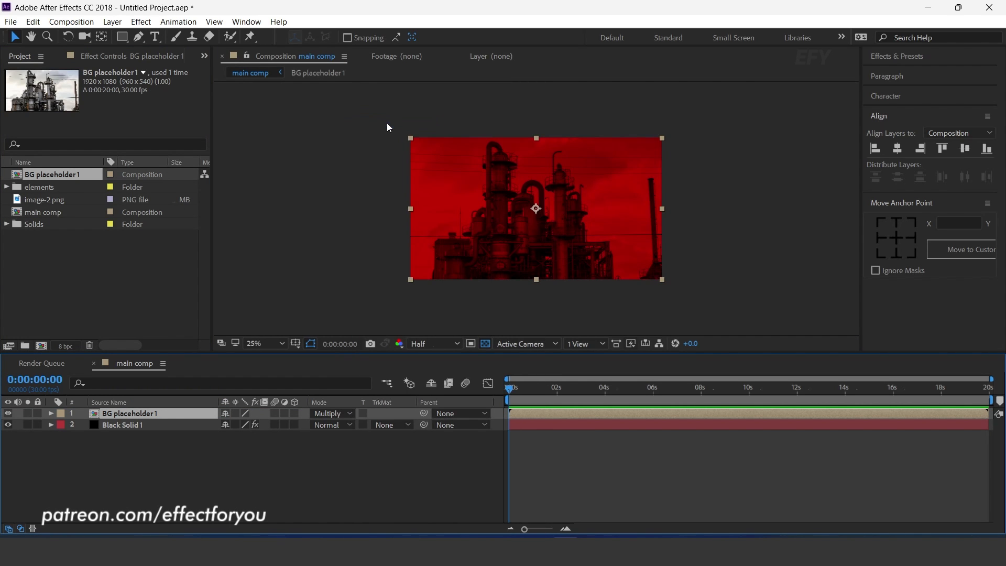
{"action": "left_click", "coordinate": [441, 463]}
{"action": "left_click", "coordinate": [61, 336]}
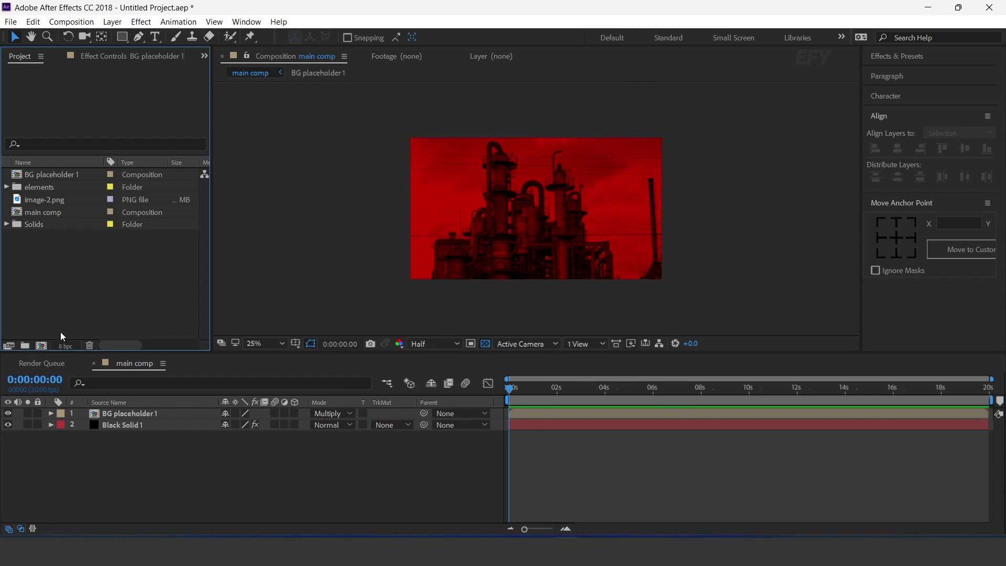
{"action": "left_click", "coordinate": [41, 346]}
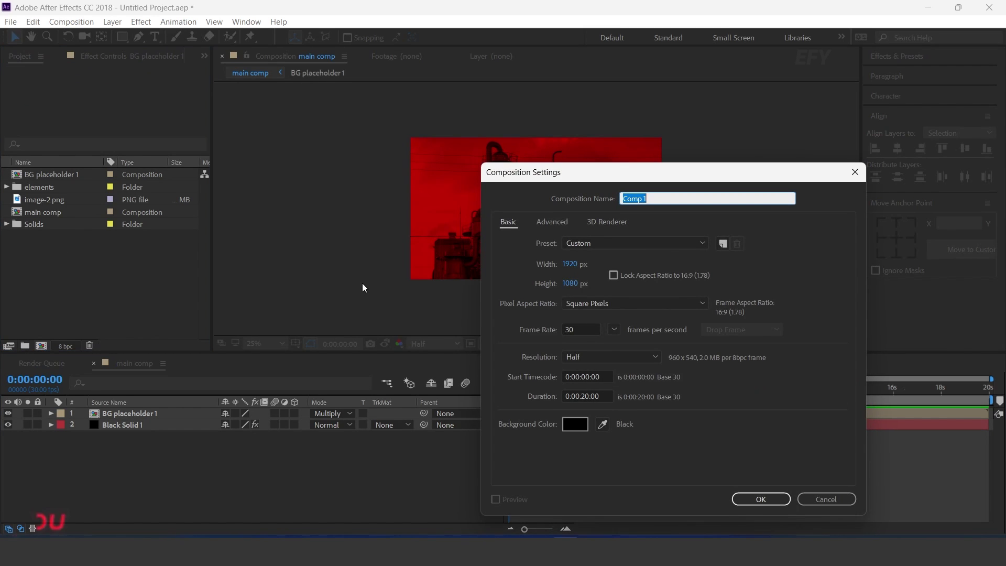
Create a 'BG text' composition with an 800 px height
{"action": "left_click", "coordinate": [571, 283]}
{"action": "type", "text": "800"}
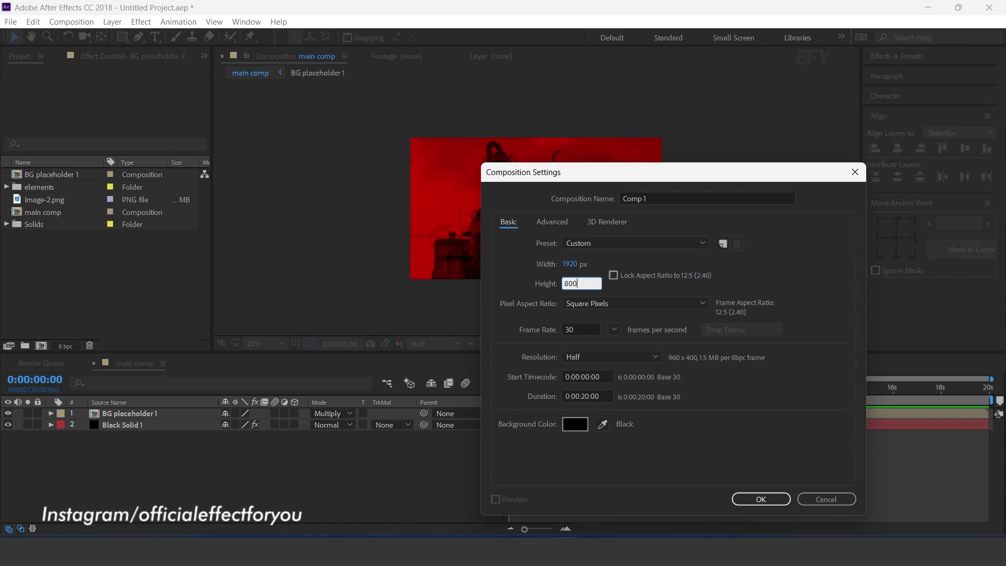
{"action": "left_click", "coordinate": [661, 200]}
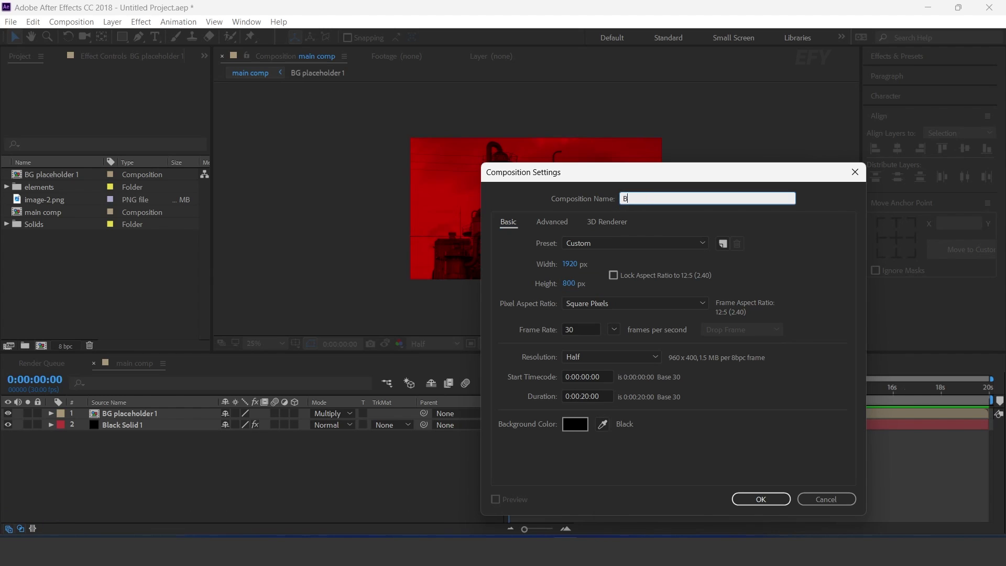
{"action": "type", "text": "BG text"}
{"action": "key", "text": "Return"}
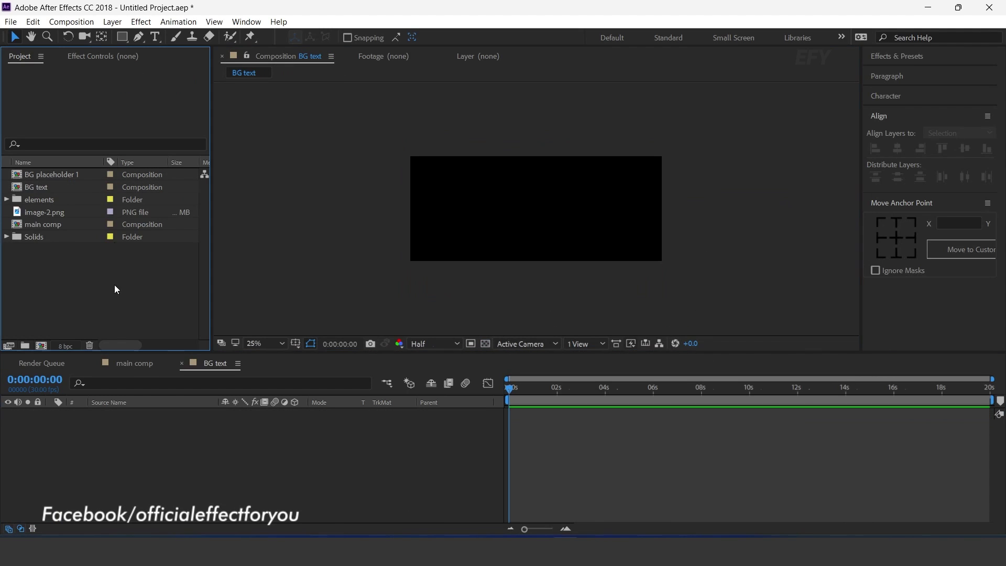
Add outline-only MAD DAY text and paste copies to repeat it across the line
{"action": "left_click", "coordinate": [156, 37]}
{"action": "key", "text": "period"}
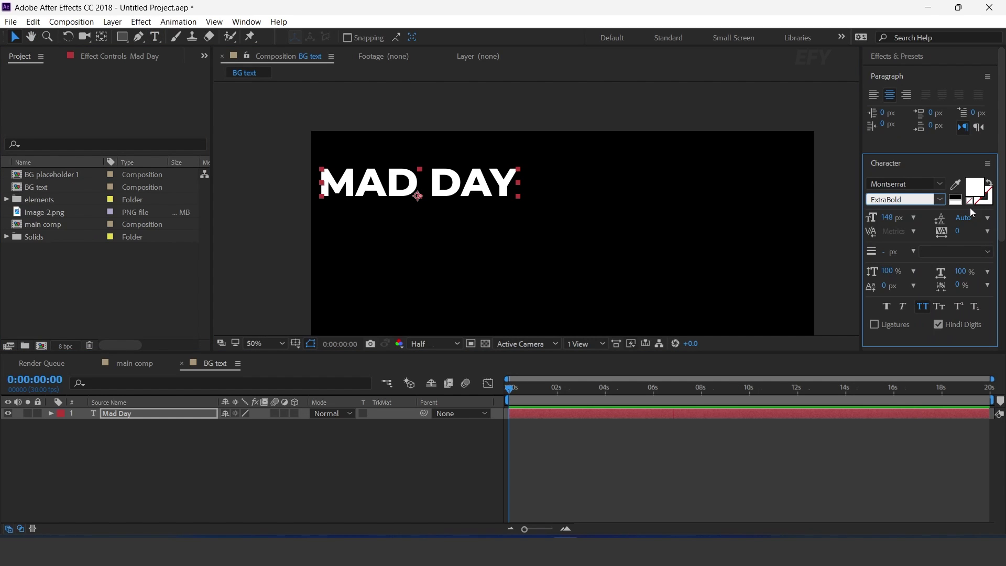
{"action": "left_click", "coordinate": [988, 183]}
{"action": "left_click_drag", "start_coordinate": [453, 189], "coordinate": [456, 179]}
{"action": "double_click", "coordinate": [454, 175]}
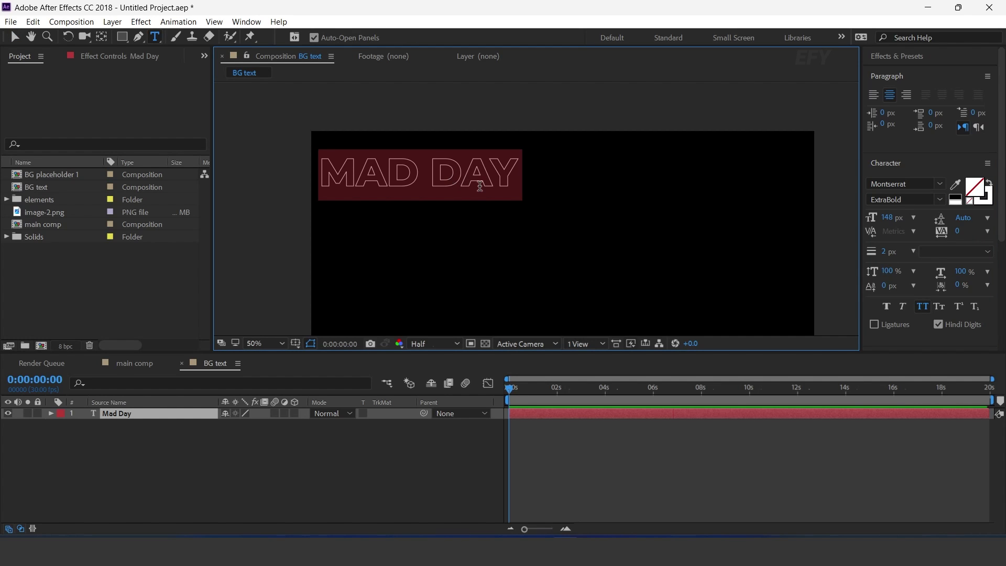
{"action": "key", "text": "Right"}
{"action": "type", "text": "Mad Day"}
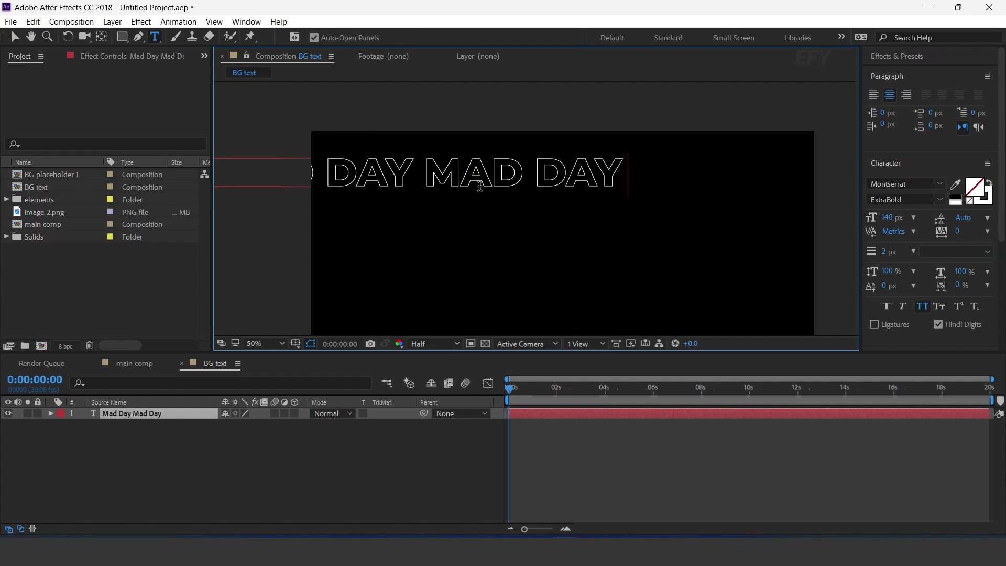
{"action": "type", "text": "Mad Day"}
{"action": "type", "text": "Mad Day"}
{"action": "type", "text": "Mad Day"}
{"action": "type", "text": "Mad Day"}
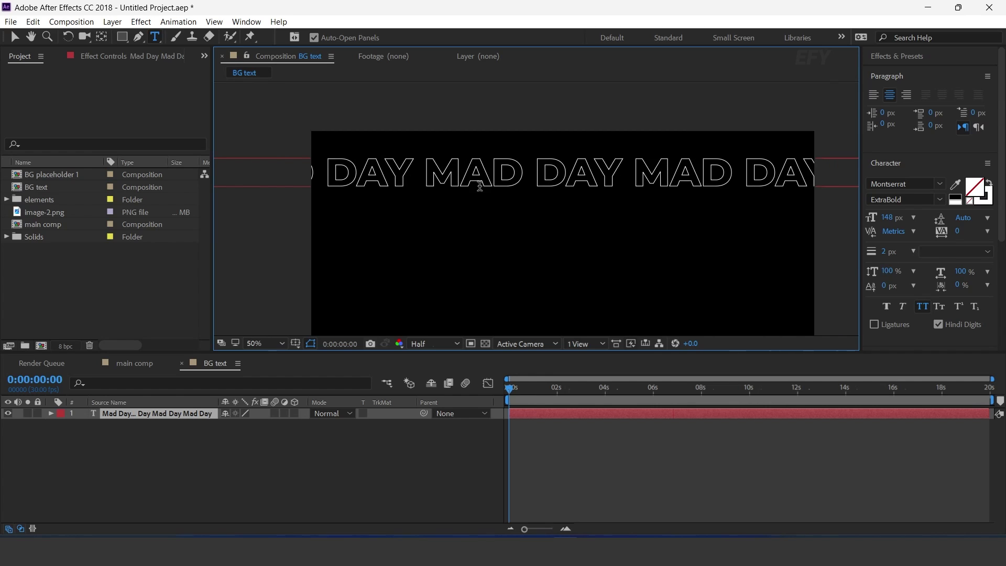
{"action": "type", "text": "Mad Day"}
Reposition the MAD DAY text and raise its font size to 180 px
{"action": "left_click", "coordinate": [13, 37]}
{"action": "scroll", "coordinate": [542, 168], "scroll_direction": "down", "scroll_amount": 3}
{"action": "scroll", "coordinate": [541, 168], "scroll_direction": "up", "scroll_amount": 3}
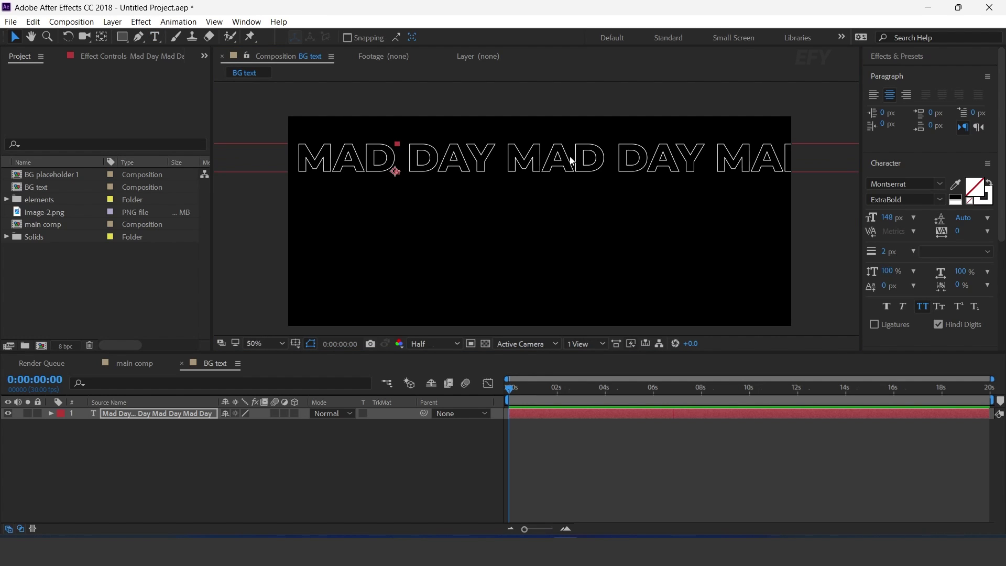
{"action": "left_click_drag", "start_coordinate": [572, 162], "coordinate": [639, 162]}
{"action": "left_click", "coordinate": [895, 217]}
{"action": "type", "text": "180"}
{"action": "key", "text": "Return"}
{"action": "scroll", "coordinate": [587, 161], "scroll_direction": "down", "scroll_amount": 1}
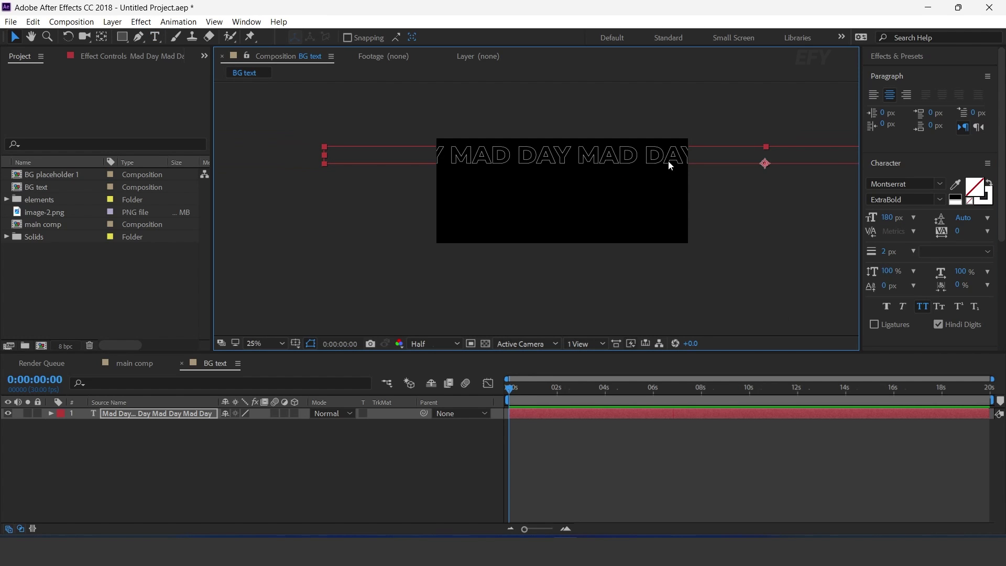
{"action": "left_click_drag", "start_coordinate": [665, 158], "coordinate": [445, 182]}
{"action": "scroll", "coordinate": [470, 178], "scroll_direction": "up", "scroll_amount": 1}
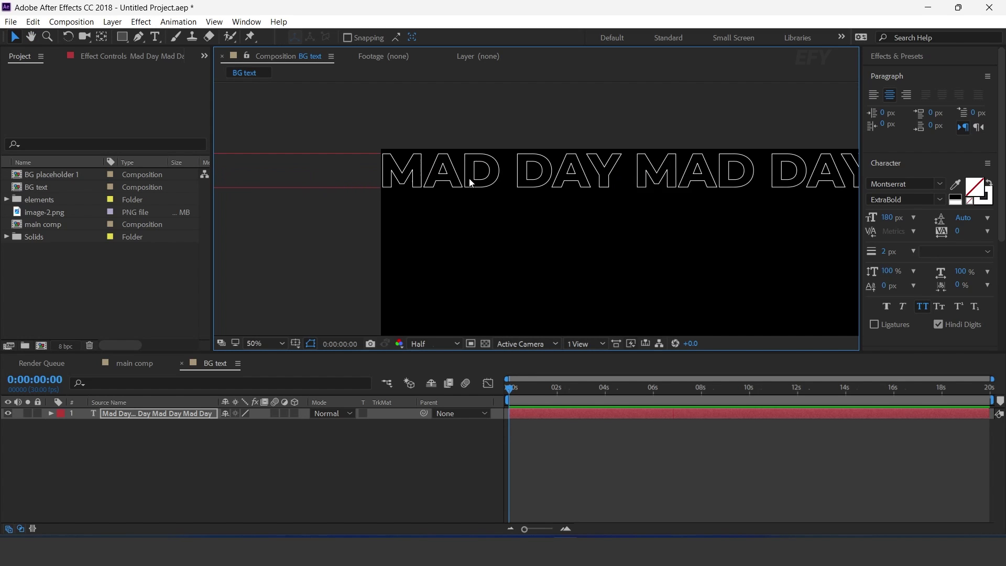
{"action": "left_click_drag", "start_coordinate": [604, 174], "coordinate": [498, 191]}
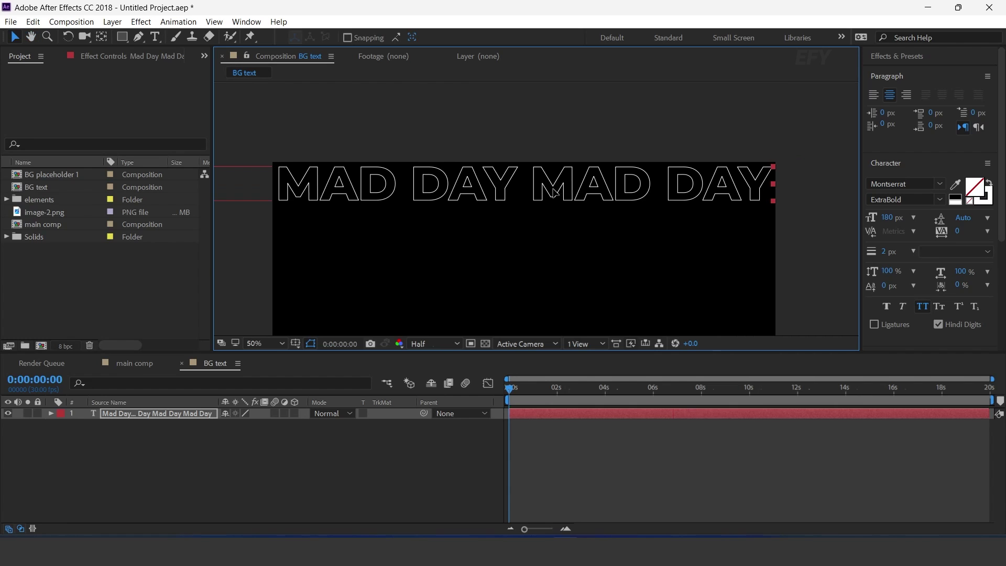
{"action": "scroll", "coordinate": [582, 183], "scroll_direction": "down", "scroll_amount": 1}
{"action": "left_click", "coordinate": [55, 414]}
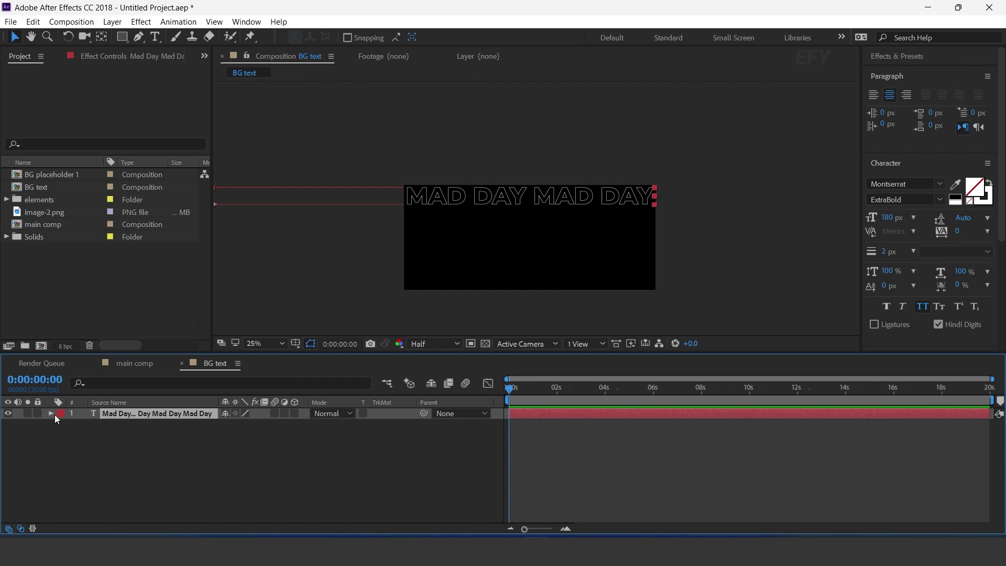
Keyframe the text's Position to slide in from off-screen left over six frames
{"action": "key", "text": "p"}
{"action": "key", "text": "semicolon"}
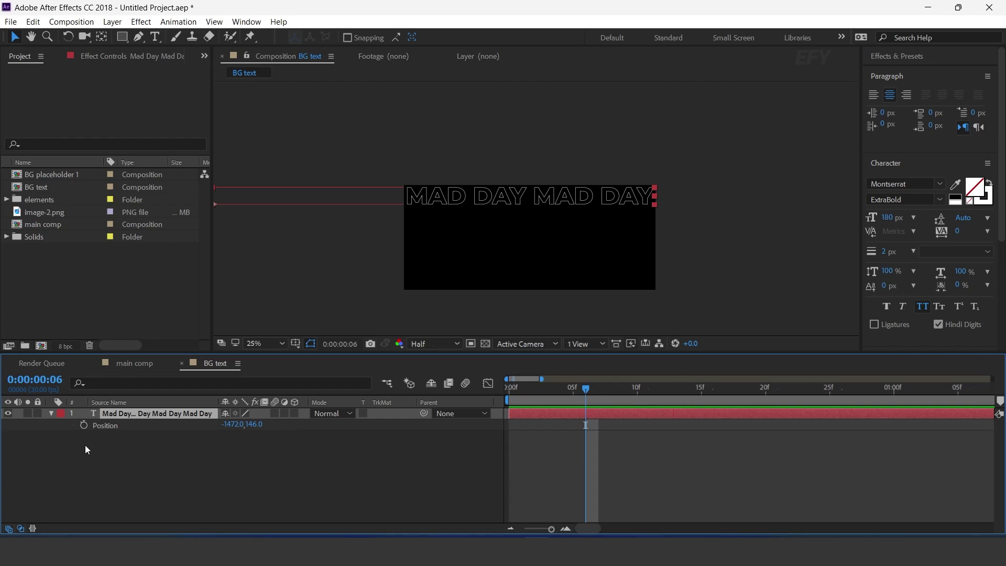
{"action": "left_click", "coordinate": [84, 425]}
{"action": "left_click_drag", "start_coordinate": [585, 394], "coordinate": [434, 397]}
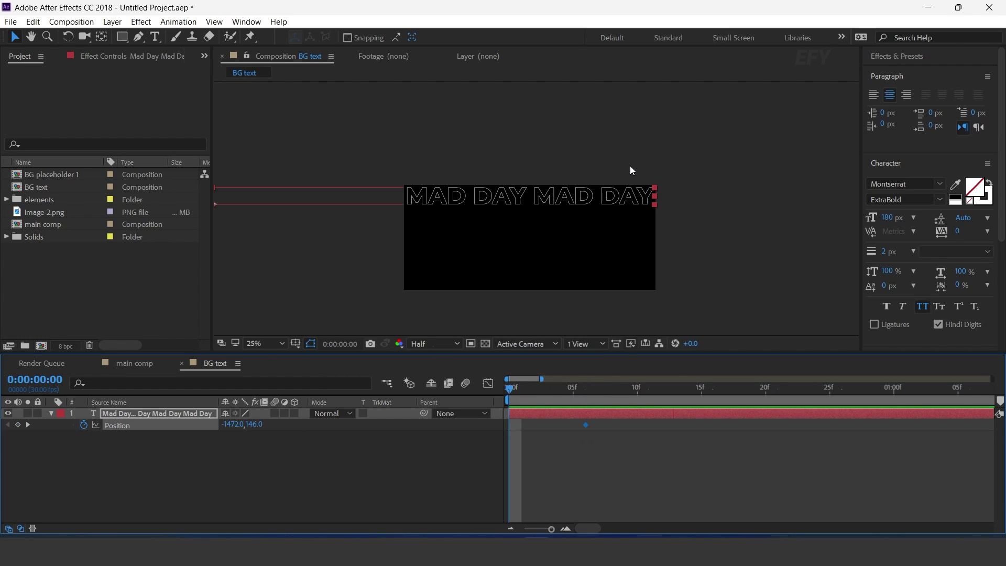
{"action": "left_click_drag", "start_coordinate": [632, 199], "coordinate": [369, 198]}
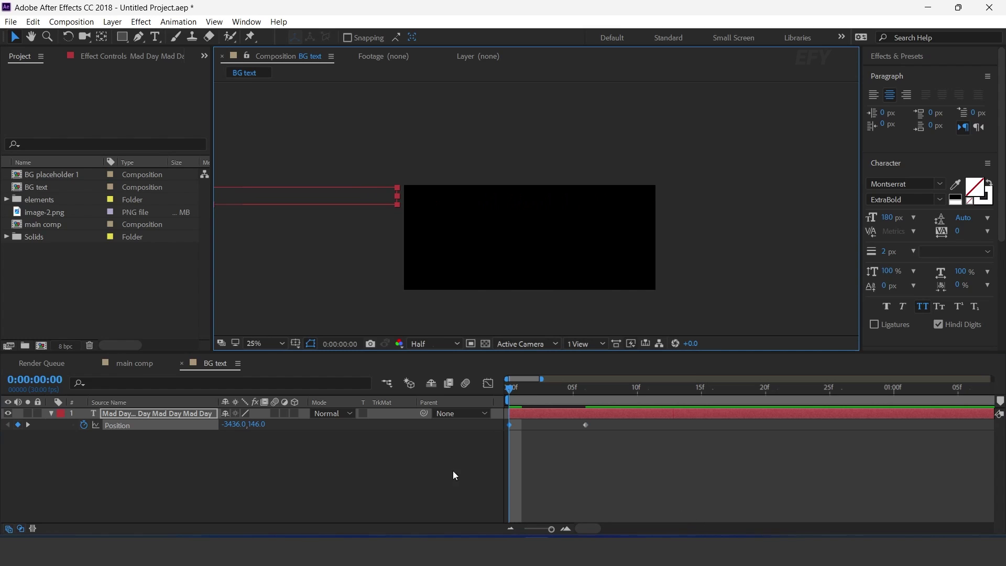
{"action": "left_click_drag", "start_coordinate": [511, 389], "coordinate": [585, 388]}
Add a Position keyframe at 10 seconds so the text keeps drifting right
{"action": "key", "text": "minus"}
{"action": "left_click_drag", "start_coordinate": [522, 389], "coordinate": [912, 402]}
{"action": "key", "text": "minus"}
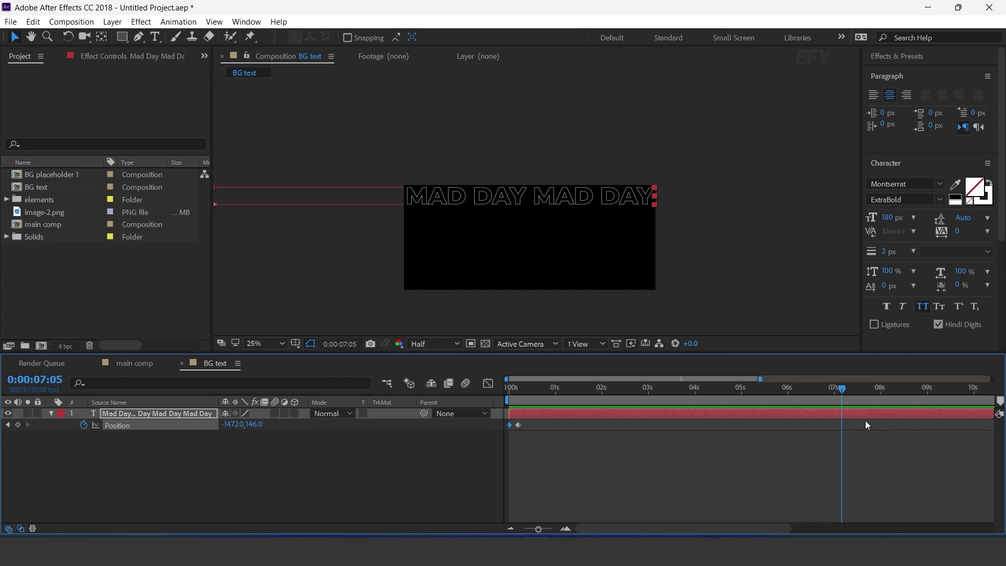
{"action": "left_click", "coordinate": [974, 392]}
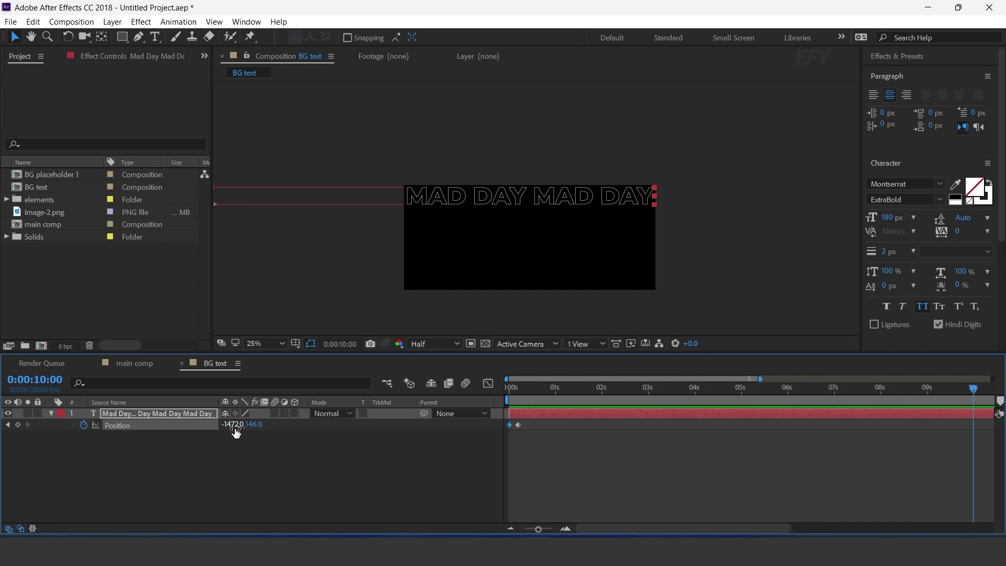
{"action": "left_click_drag", "start_coordinate": [228, 424], "coordinate": [373, 426]}
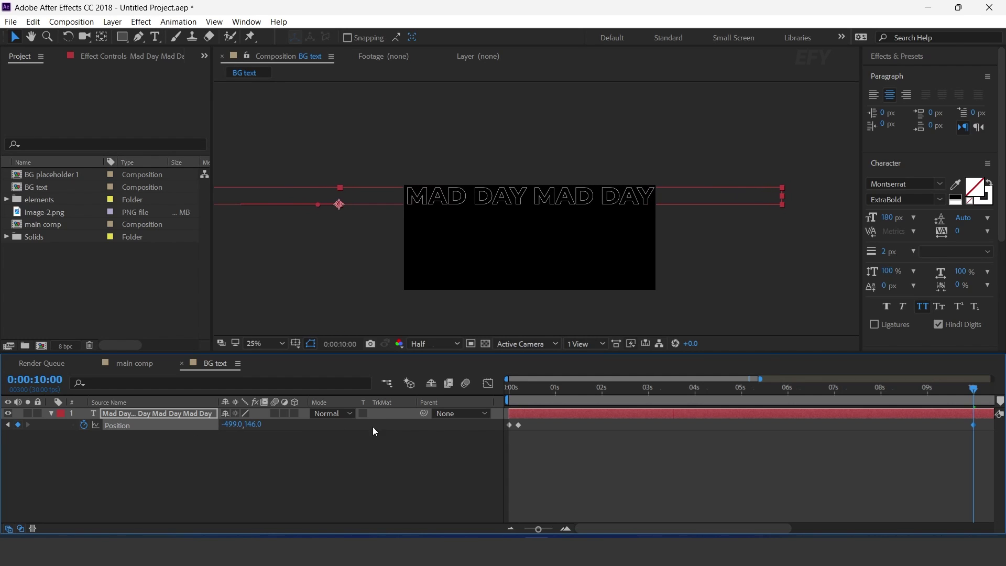
{"action": "key", "text": "Home"}
{"action": "key", "text": "space"}
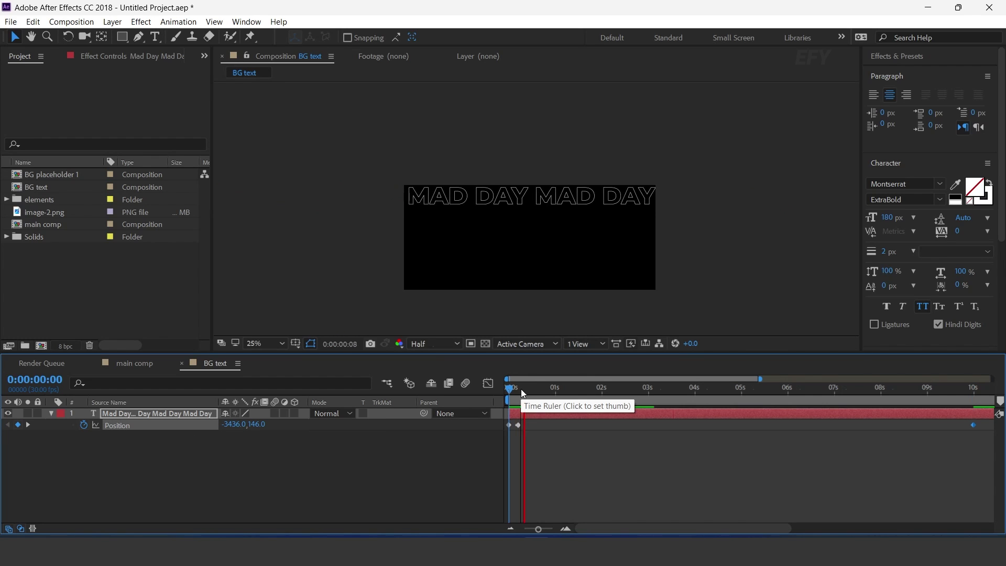
{"action": "key", "text": "space"}
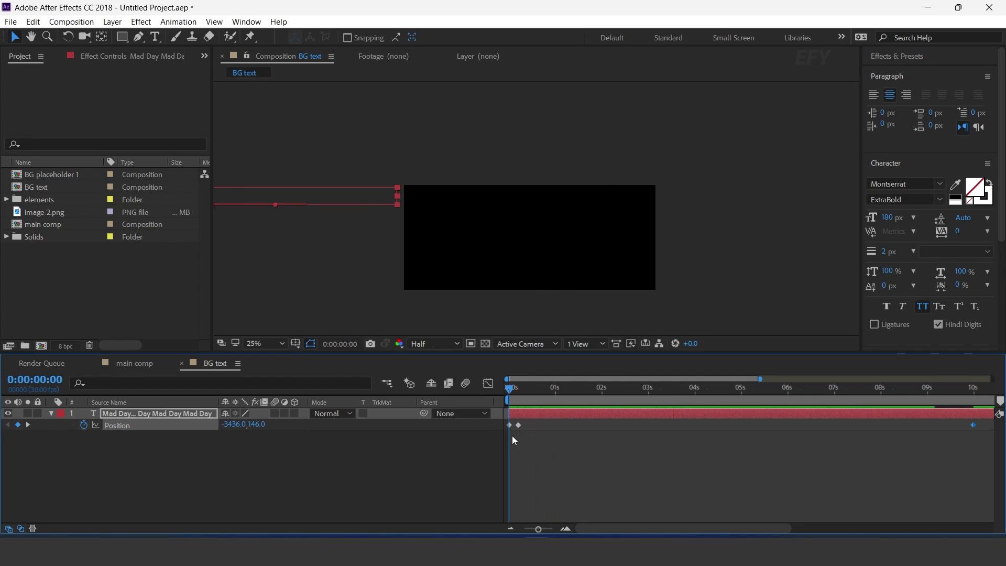
{"action": "key", "text": "equal"}
{"action": "key", "text": "equal"}
{"action": "left_click_drag", "start_coordinate": [581, 378], "coordinate": [537, 377]}
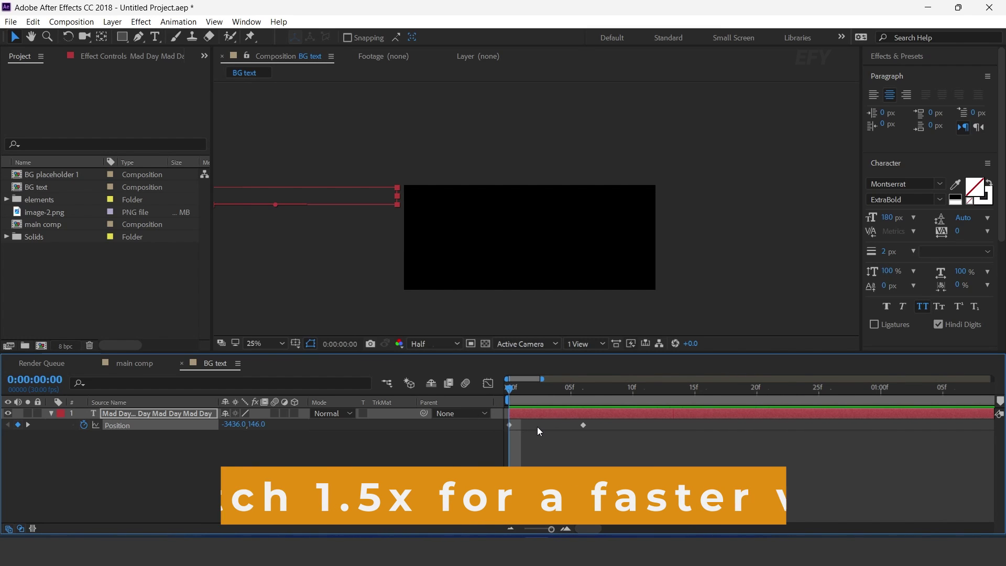
Copy the bounce expression script from Notepad for the text's Position
{"action": "key", "text": "alt+Tab"}
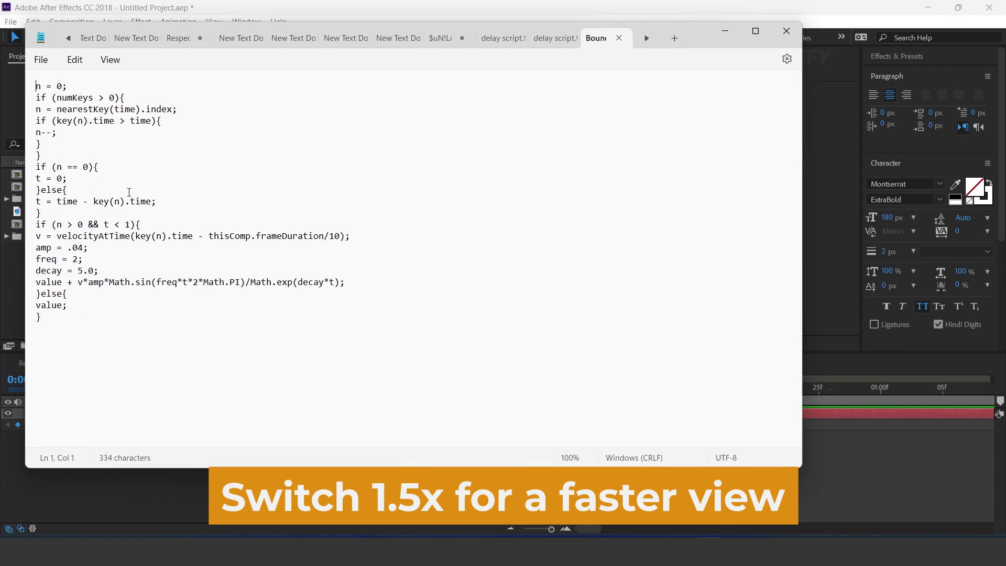
{"action": "key", "text": "ctrl+a"}
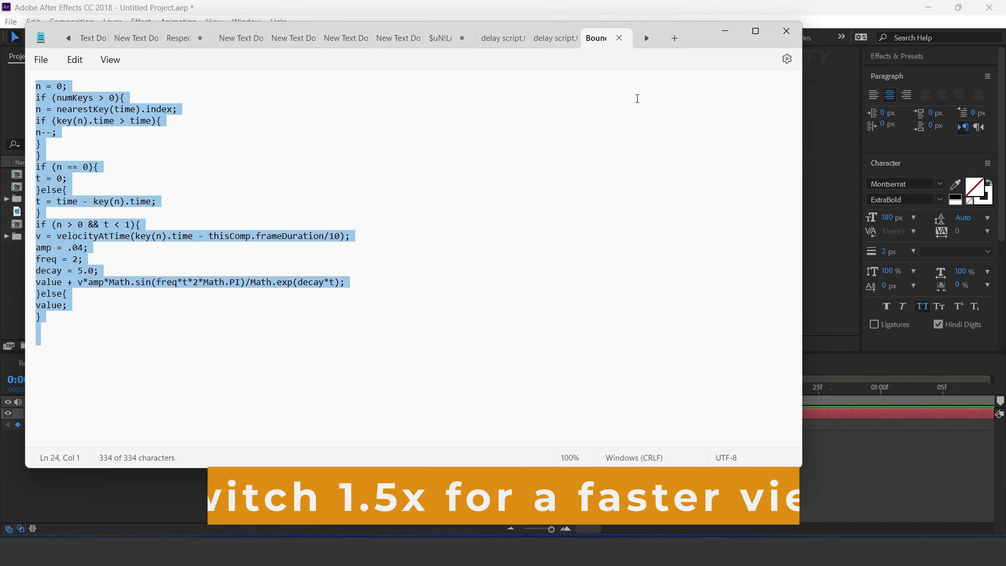
{"action": "left_click", "coordinate": [726, 31]}
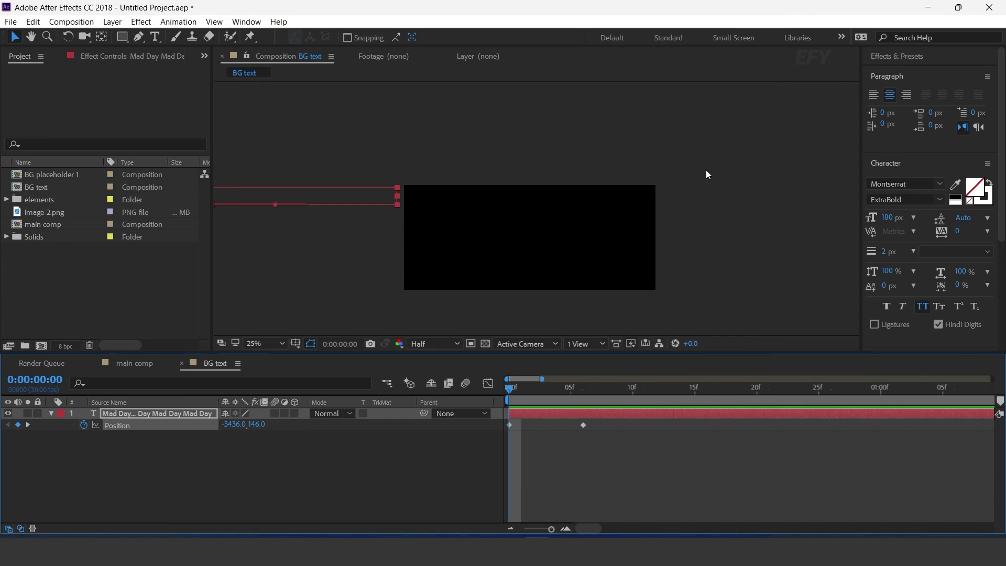
{"action": "left_click", "coordinate": [84, 426], "text": "alt"}
Paste the bounce expression into the text's Position and preview it
{"action": "key", "text": "ctrl+v"}
{"action": "left_click", "coordinate": [401, 490]}
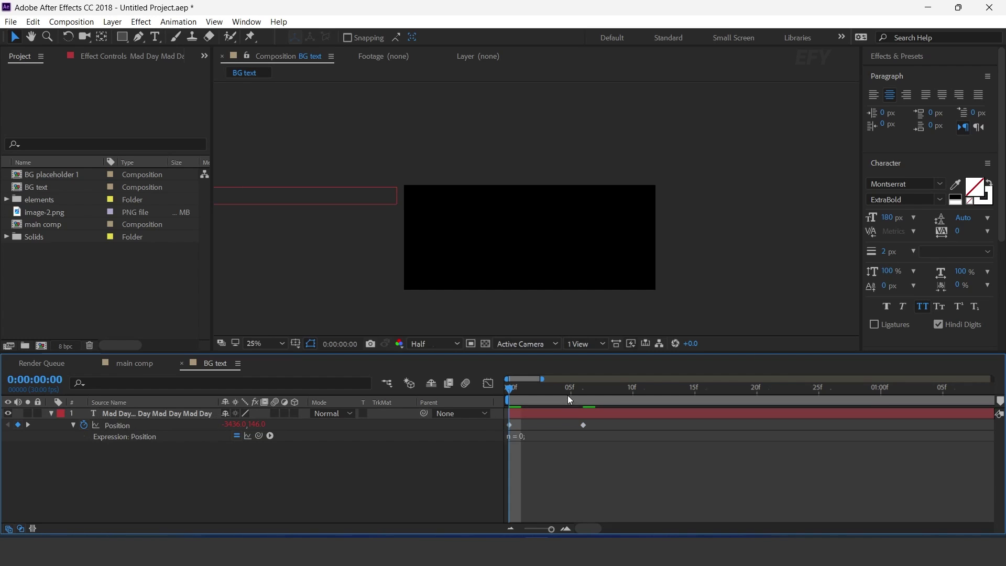
{"action": "key", "text": "space"}
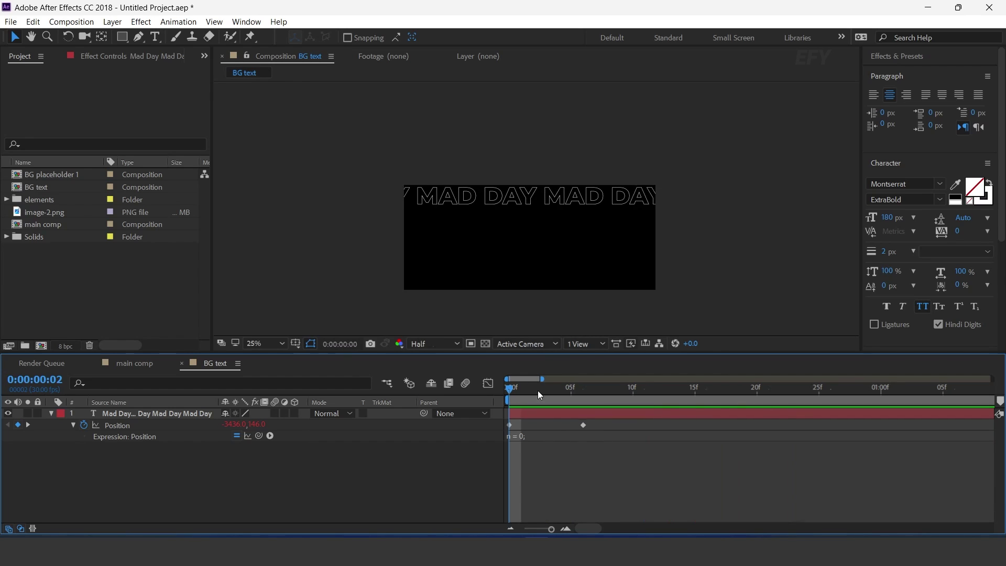
Move the landing keyframe from frame 6 to frame 8 and collapse the layer
{"action": "left_click_drag", "start_coordinate": [584, 425], "coordinate": [606, 425]}
{"action": "key", "text": "minus"}
{"action": "left_click", "coordinate": [51, 414]}
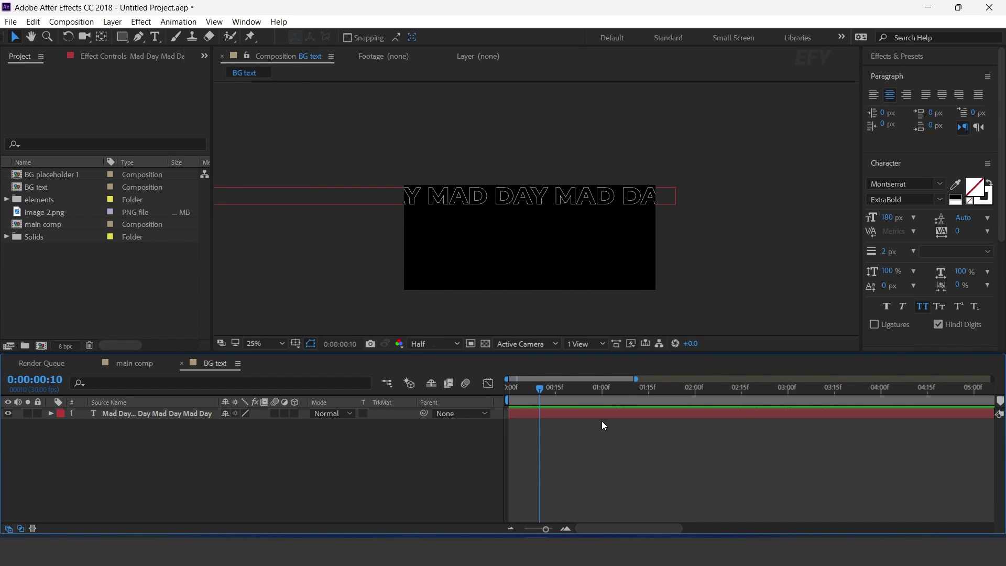
{"action": "key", "text": "Home"}
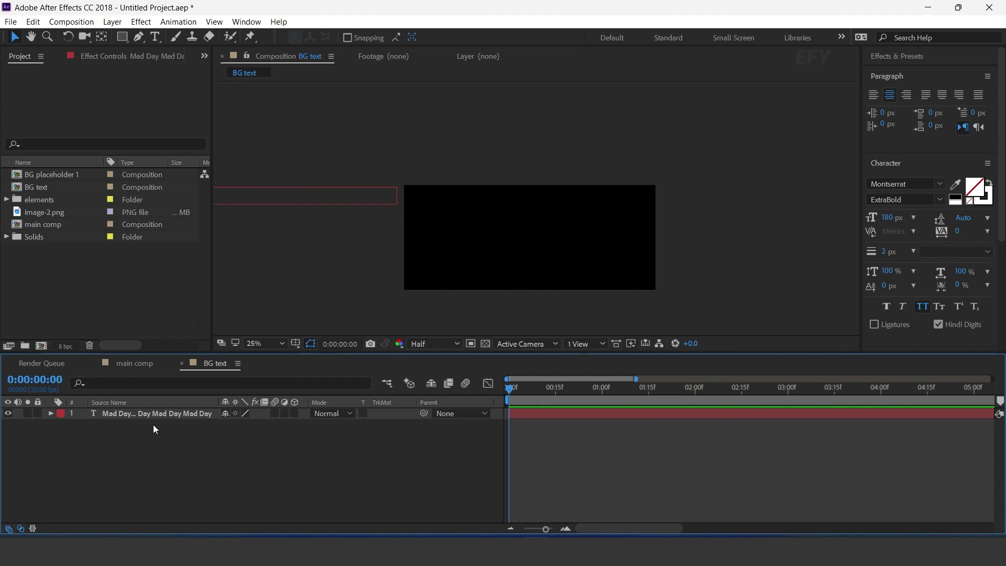
{"action": "left_click", "coordinate": [158, 415]}
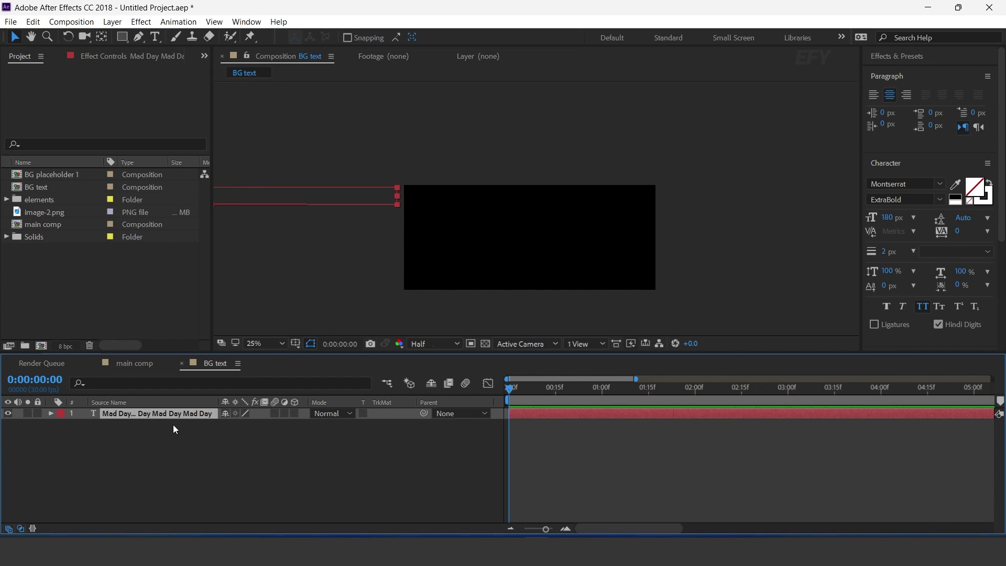
Duplicate the MAD DAY layer and shift the copy's motion path 200 px lower
{"action": "key", "text": "ctrl+d"}
{"action": "key", "text": "comma"}
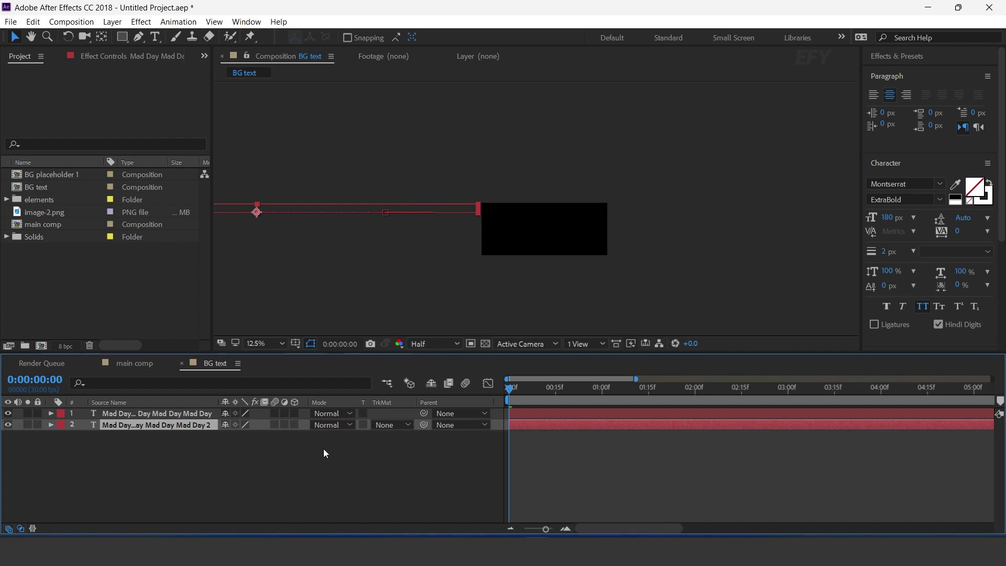
{"action": "key", "text": "minus"}
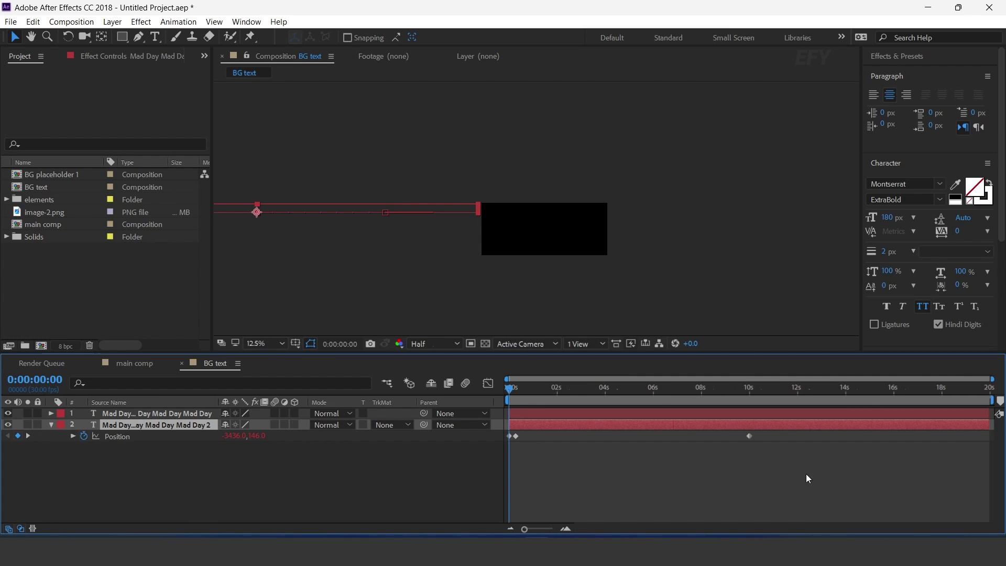
{"action": "left_click_drag", "start_coordinate": [856, 476], "coordinate": [447, 420]}
{"action": "key", "text": "space"}
{"action": "left_click_drag", "start_coordinate": [392, 250], "coordinate": [442, 251]}
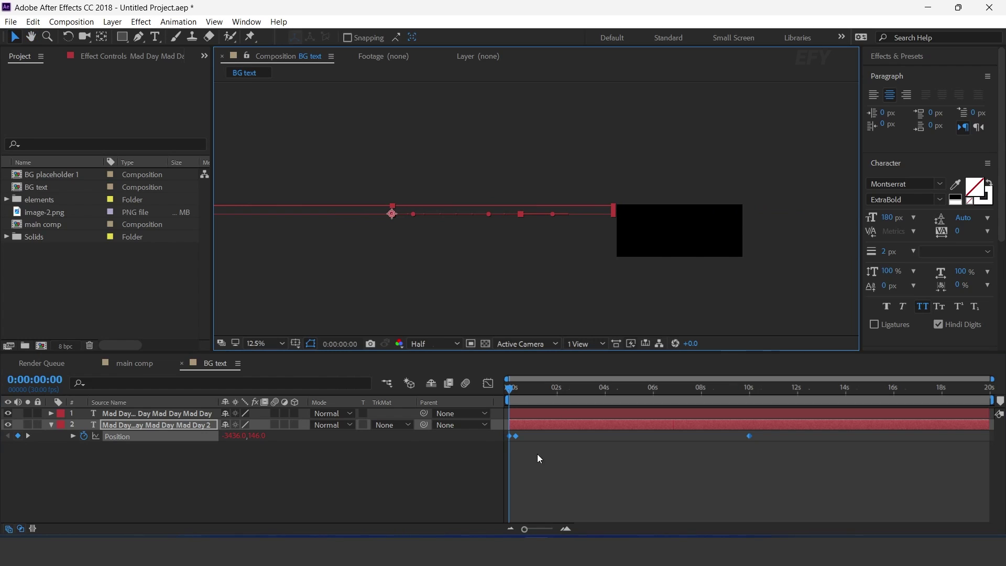
{"action": "key", "text": "equal"}
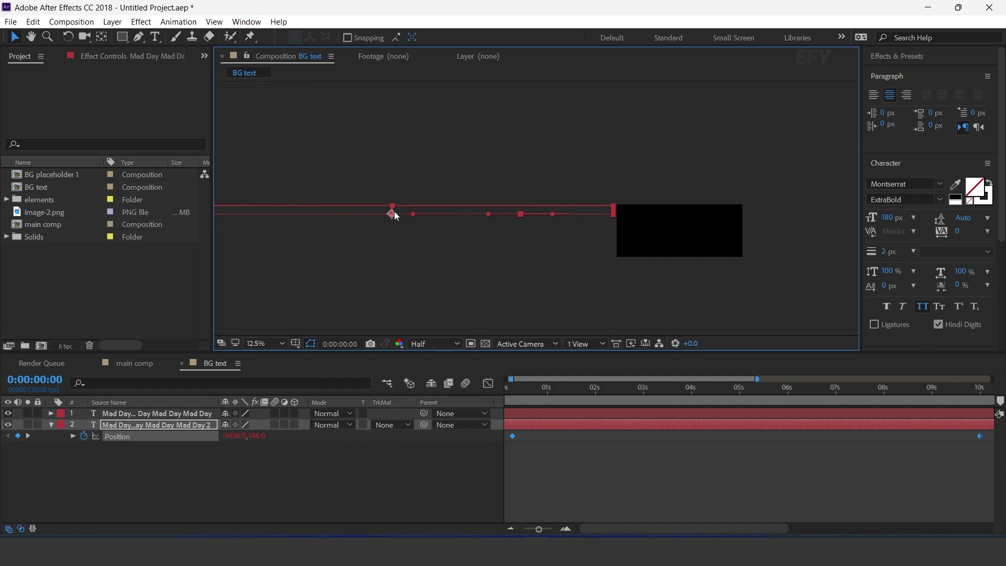
{"action": "left_click_drag", "start_coordinate": [393, 214], "coordinate": [393, 227]}
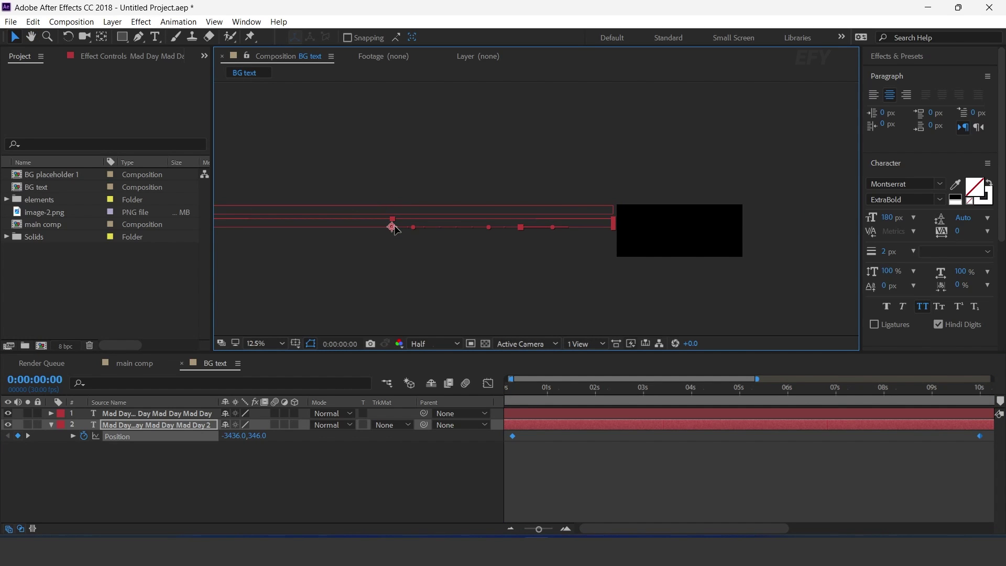
{"action": "left_click", "coordinate": [545, 422]}
{"action": "key", "text": "space"}
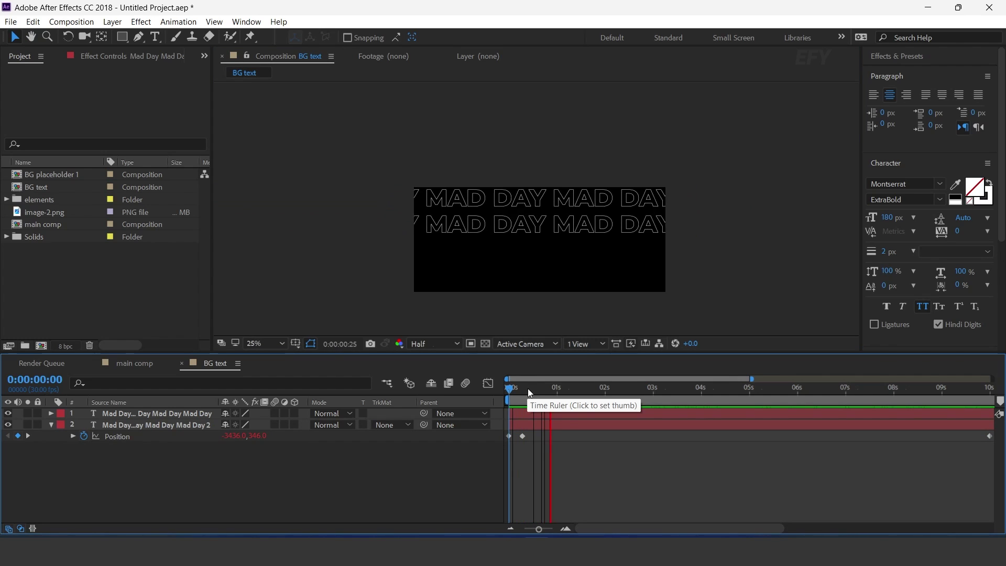
{"action": "left_click_drag", "start_coordinate": [583, 397], "coordinate": [869, 394]}
{"action": "left_click_drag", "start_coordinate": [766, 395], "coordinate": [669, 394]}
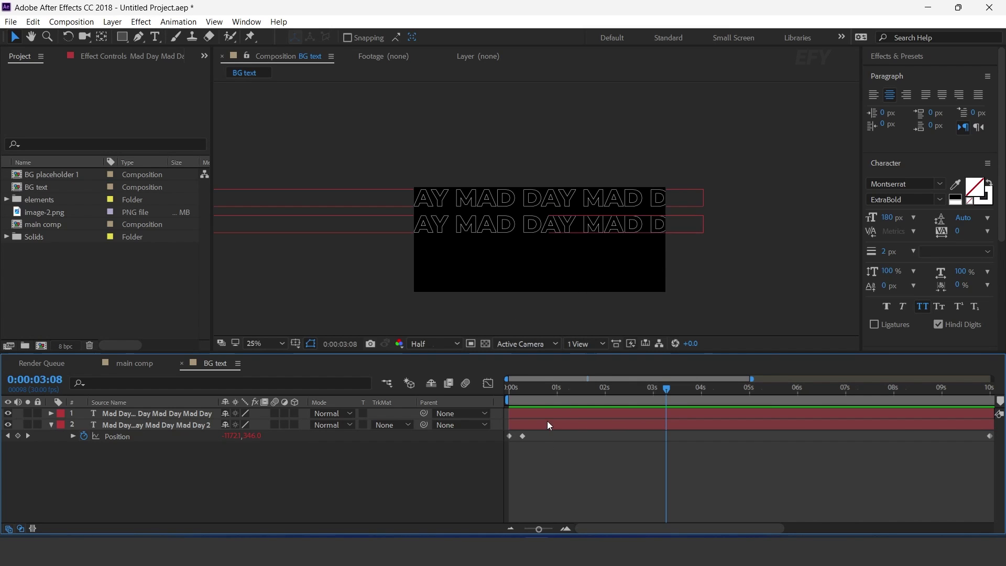
Delete all of the copy's Position keyframes
{"action": "key", "text": "minus"}
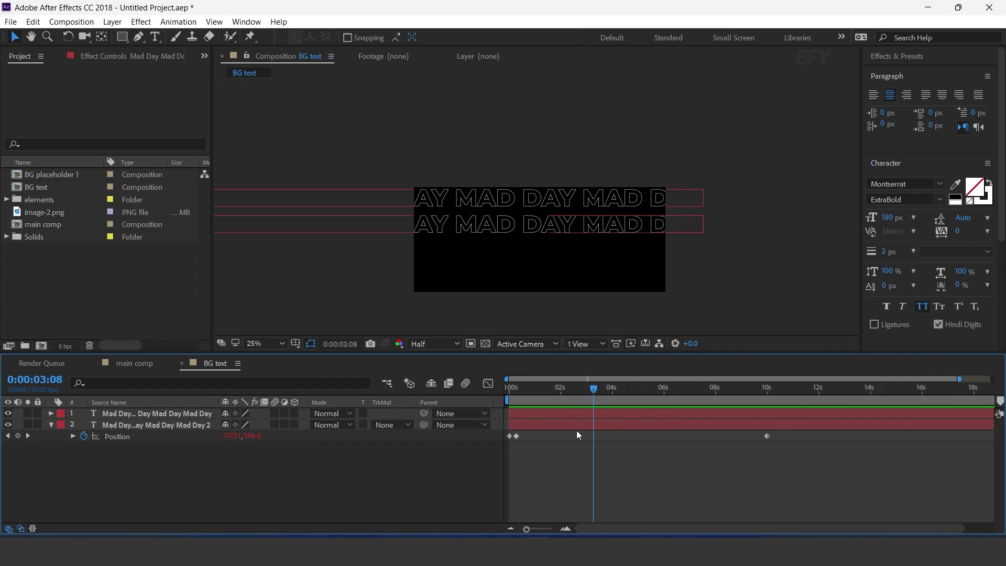
{"action": "left_click_drag", "start_coordinate": [838, 464], "coordinate": [488, 434]}
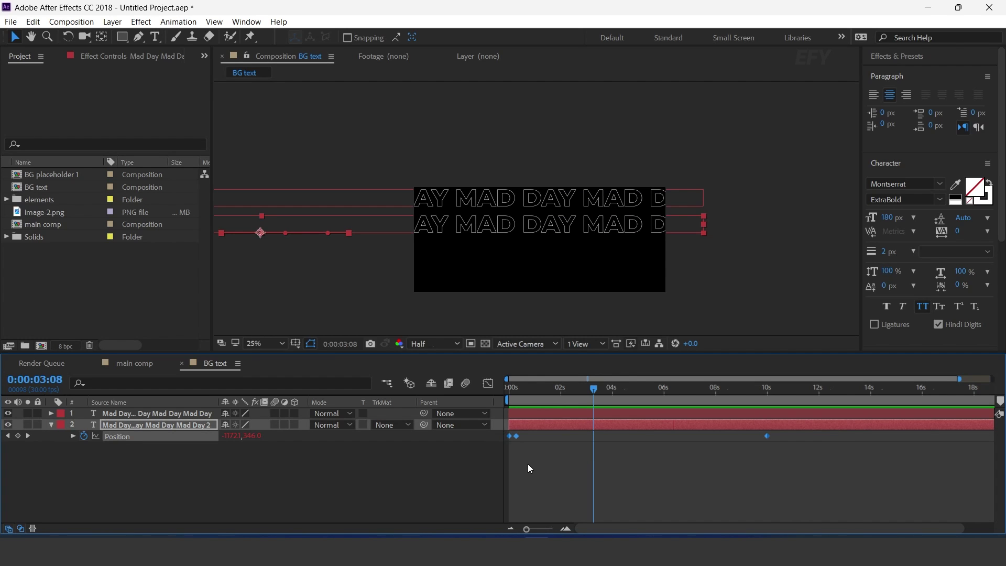
{"action": "key", "text": "Delete"}
{"action": "key", "text": "Home"}
{"action": "key", "text": "equal"}
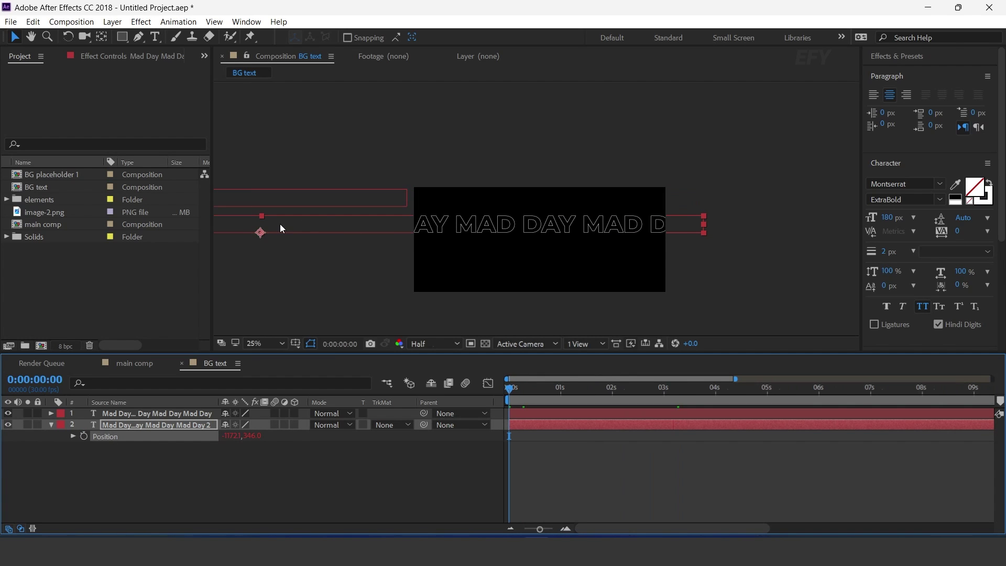
Key the second line off-frame right at frame 0, landing at 3391.9 by frame 6
{"action": "left_click_drag", "start_coordinate": [280, 228], "coordinate": [789, 228]}
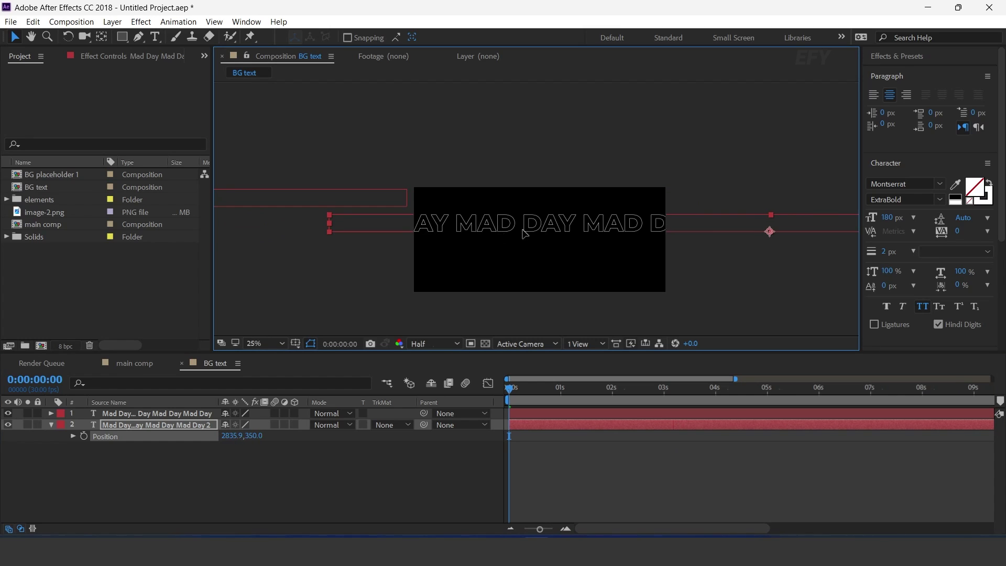
{"action": "left_click_drag", "start_coordinate": [524, 233], "coordinate": [561, 234]}
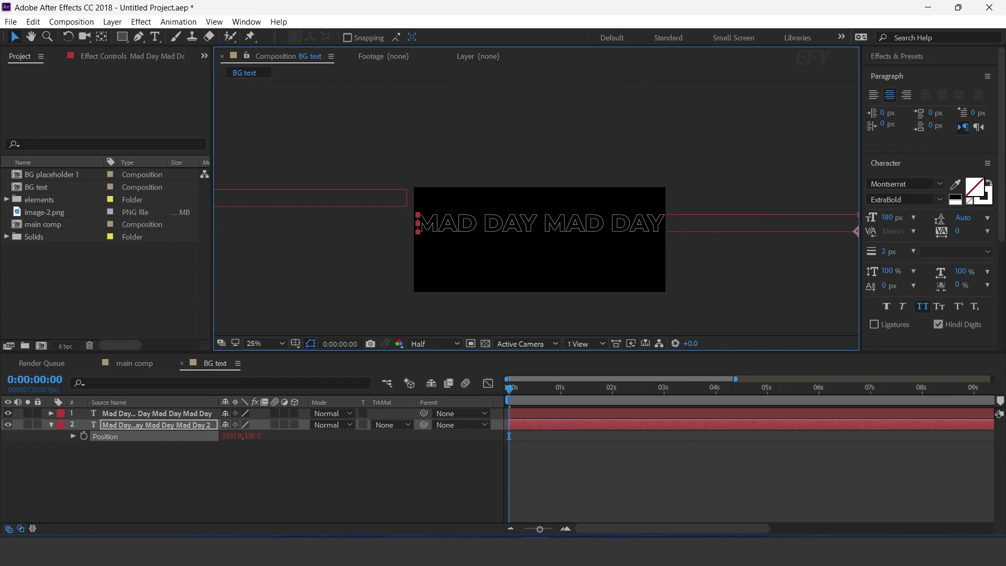
{"action": "left_click", "coordinate": [566, 528]}
{"action": "left_click", "coordinate": [589, 388]}
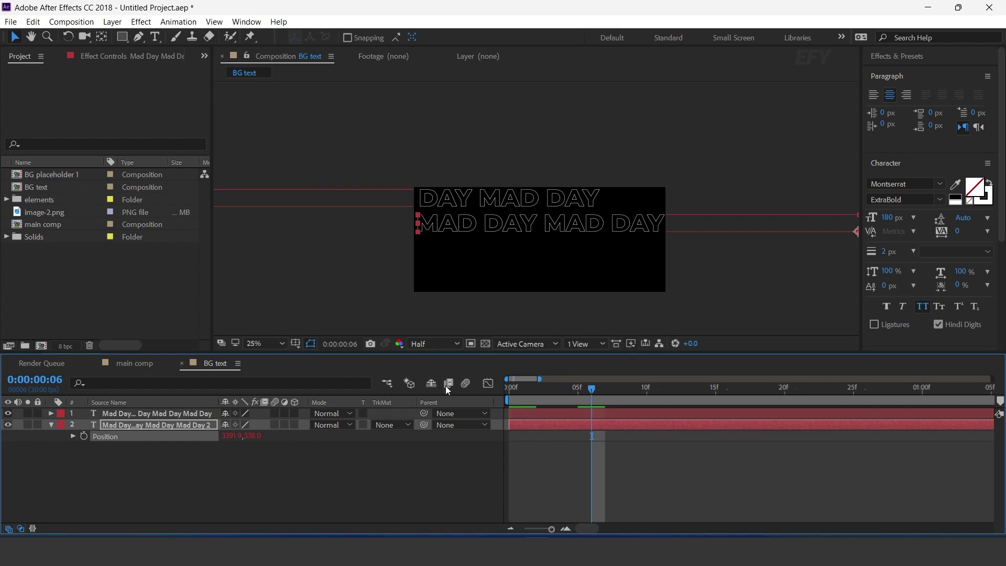
{"action": "left_click_drag", "start_coordinate": [597, 388], "coordinate": [426, 388]}
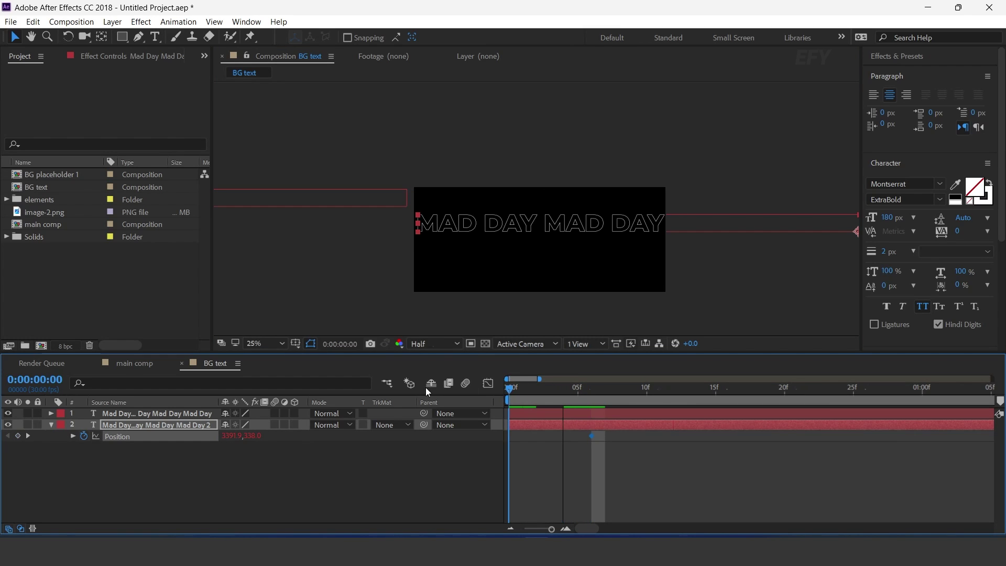
{"action": "left_click_drag", "start_coordinate": [443, 229], "coordinate": [697, 233]}
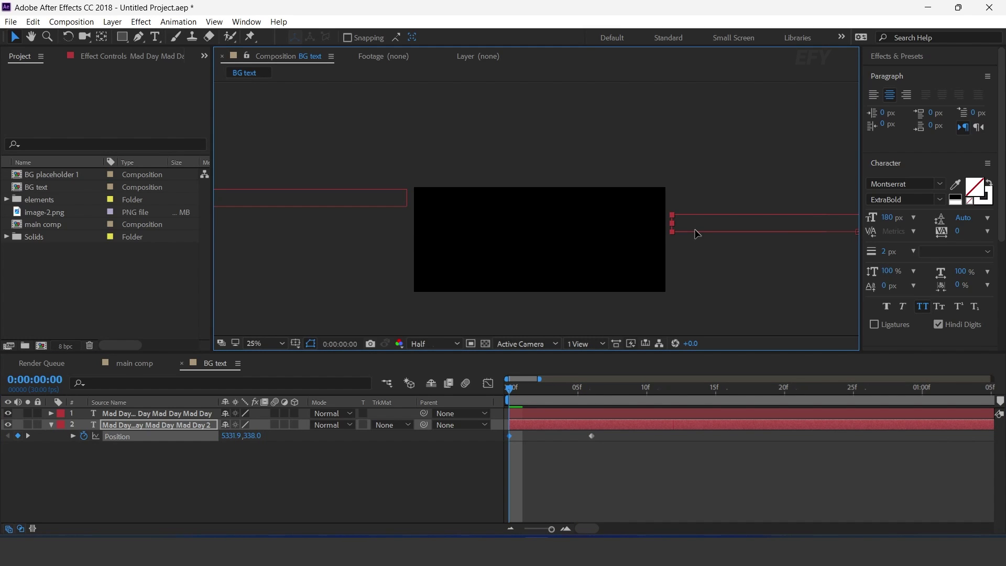
{"action": "key", "text": "space"}
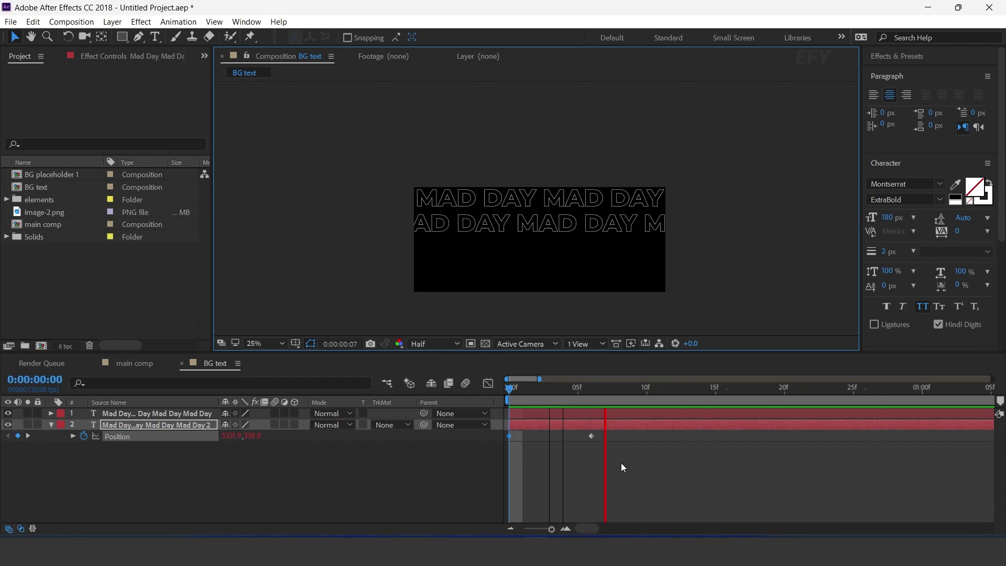
{"action": "left_click_drag", "start_coordinate": [582, 394], "coordinate": [591, 393]}
Slide the second line left to about 2566.9 at 10 seconds and preview the drift
{"action": "scroll", "coordinate": [626, 478], "scroll_direction": "down", "scroll_amount": 5}
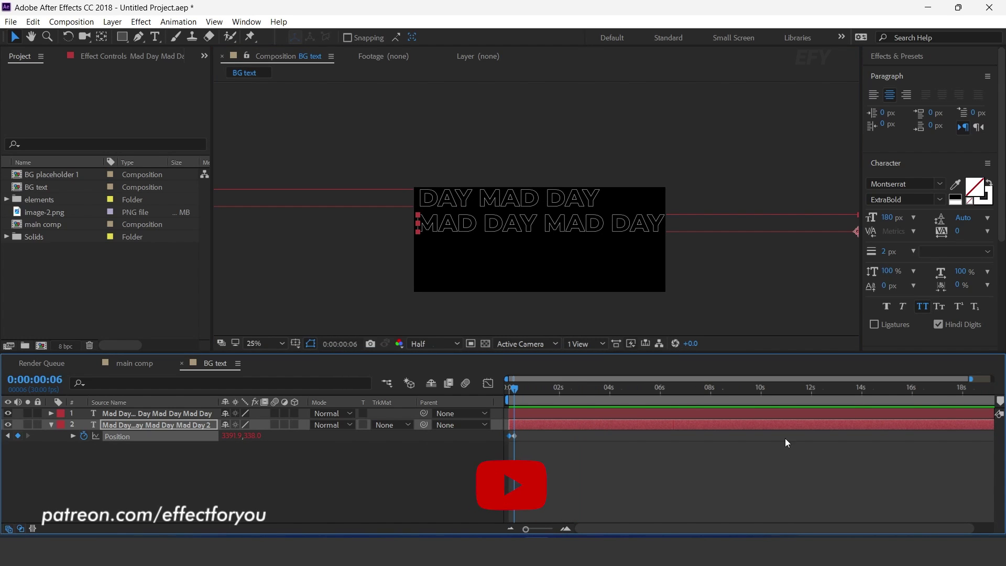
{"action": "left_click_drag", "start_coordinate": [763, 388], "coordinate": [761, 388]}
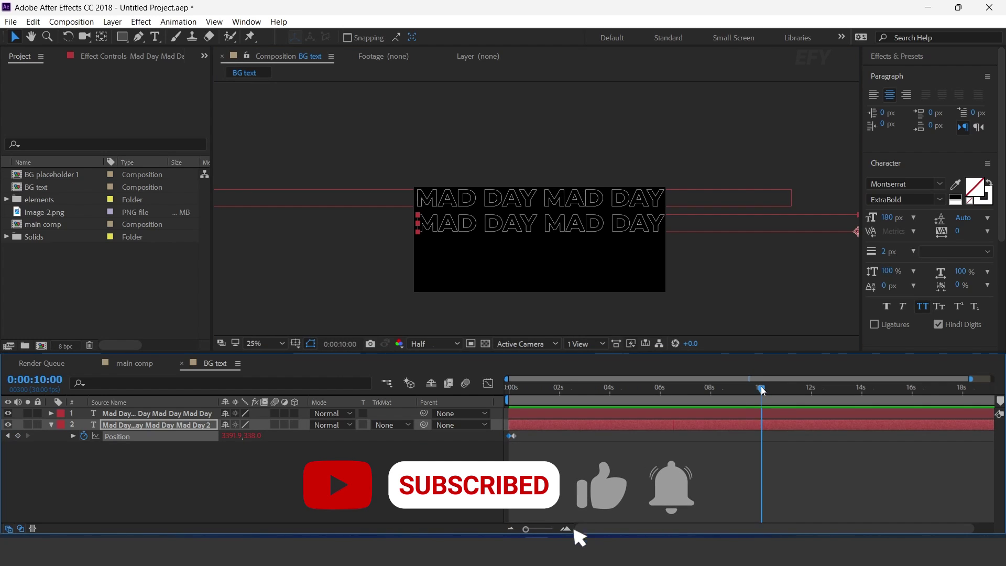
{"action": "left_click", "coordinate": [234, 451]}
{"action": "left_click_drag", "start_coordinate": [219, 436], "coordinate": [167, 437]}
{"action": "left_click_drag", "start_coordinate": [163, 437], "coordinate": [41, 436]}
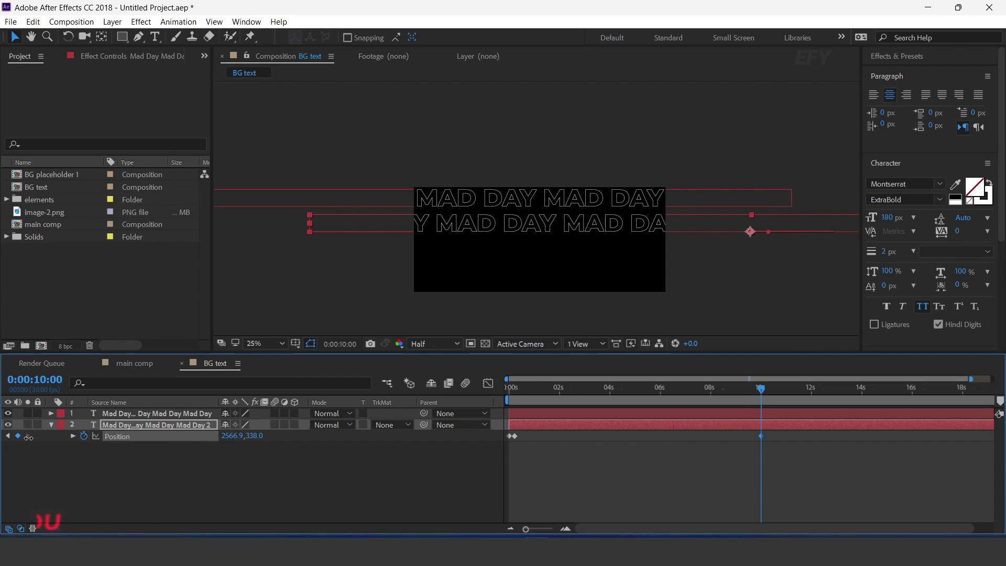
{"action": "key", "text": "space"}
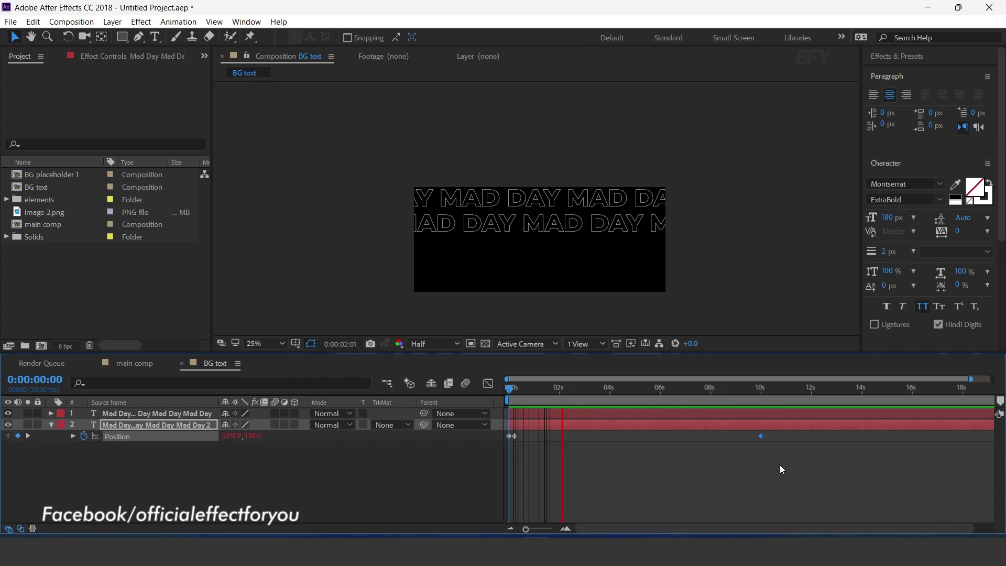
{"action": "left_click", "coordinate": [727, 391]}
Duplicate both MAD DAY text lines and move the copies' Position keyframes lower in the frame
{"action": "left_click", "coordinate": [51, 425]}
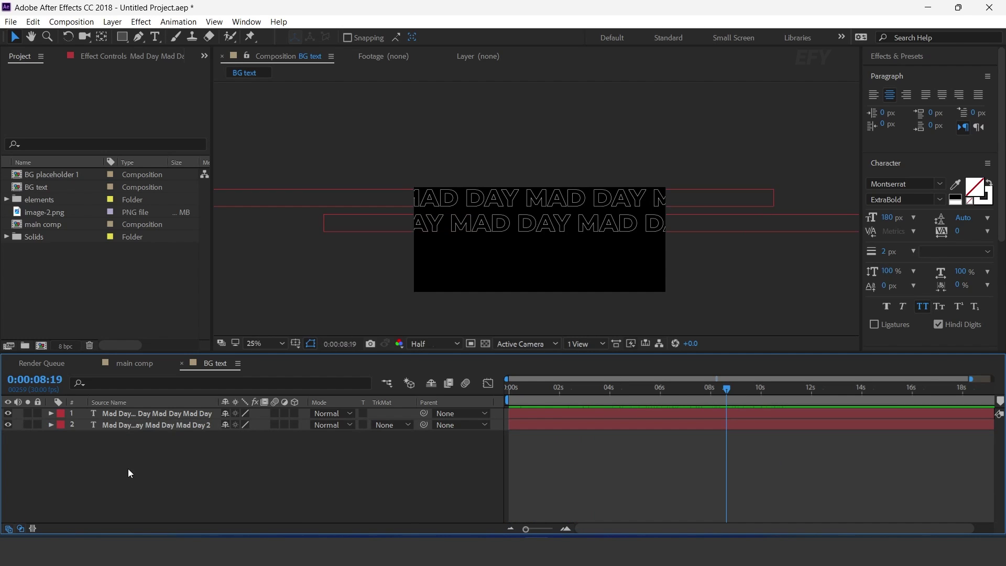
{"action": "left_click_drag", "start_coordinate": [203, 417], "coordinate": [197, 462]}
{"action": "key", "text": "ctrl+d"}
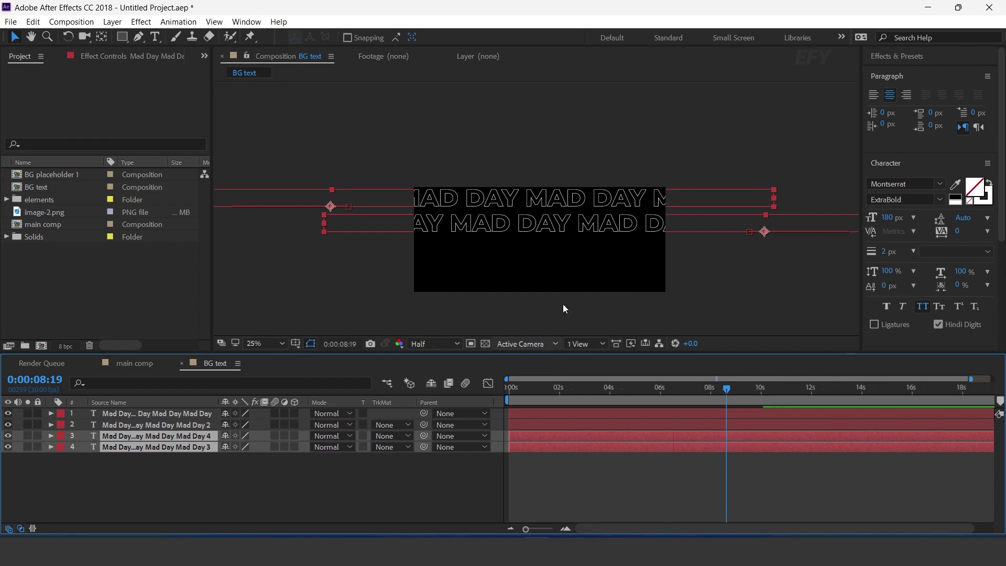
{"action": "scroll", "coordinate": [662, 398], "scroll_direction": "down", "scroll_amount": 1}
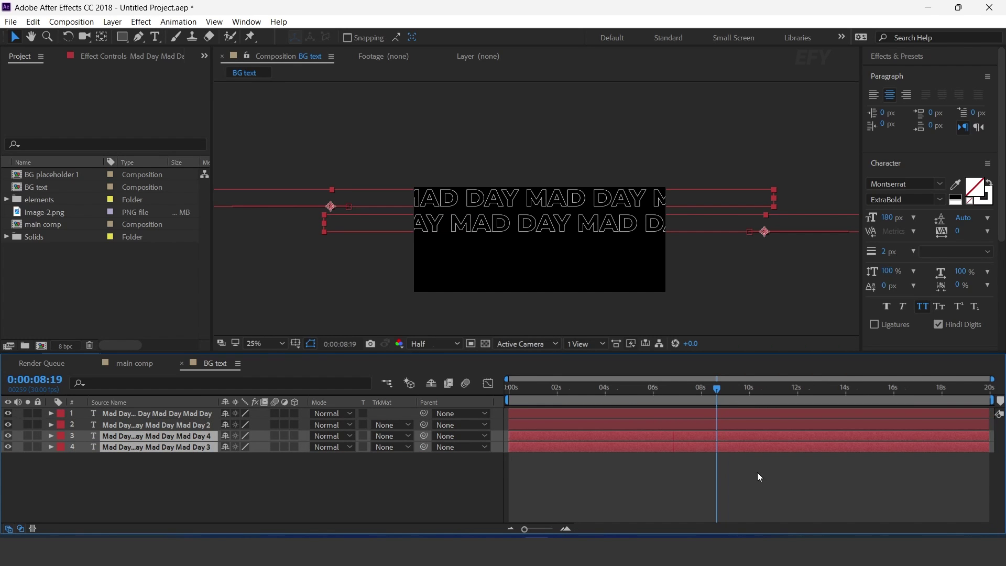
{"action": "key", "text": "p"}
{"action": "left_click_drag", "start_coordinate": [803, 500], "coordinate": [467, 439]}
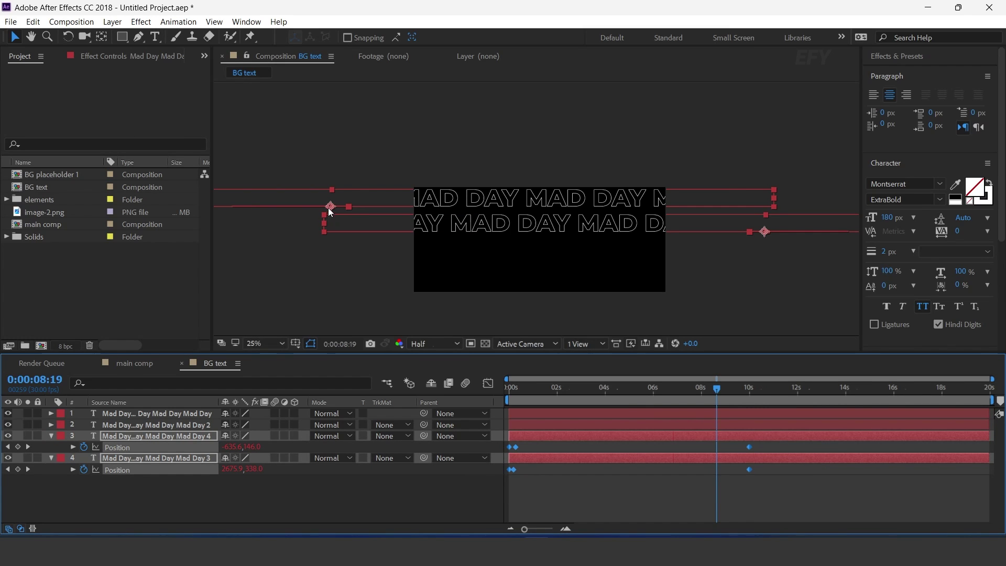
{"action": "key", "text": "k"}
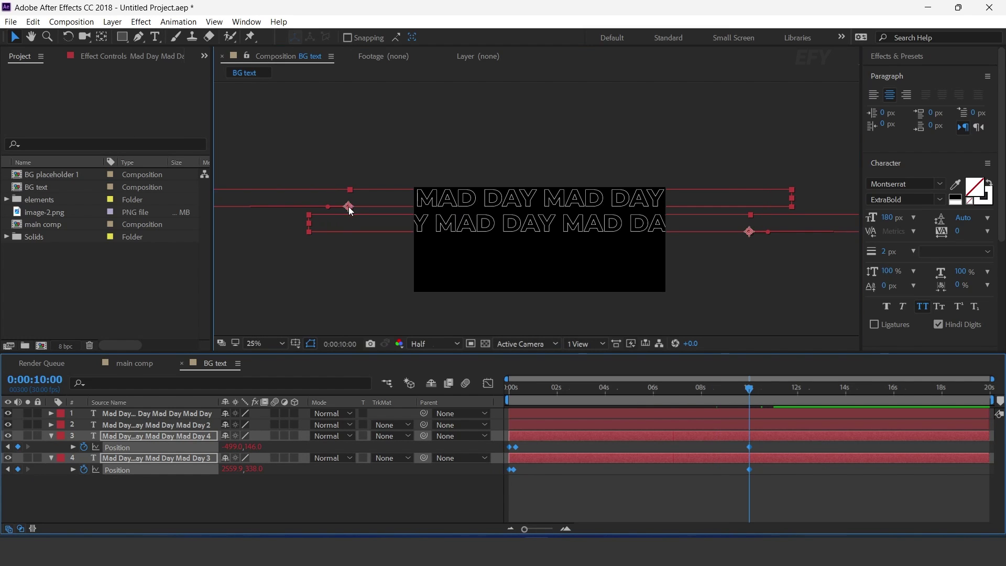
{"action": "left_click", "coordinate": [348, 207]}
{"action": "left_click_drag", "start_coordinate": [349, 225], "coordinate": [349, 258]}
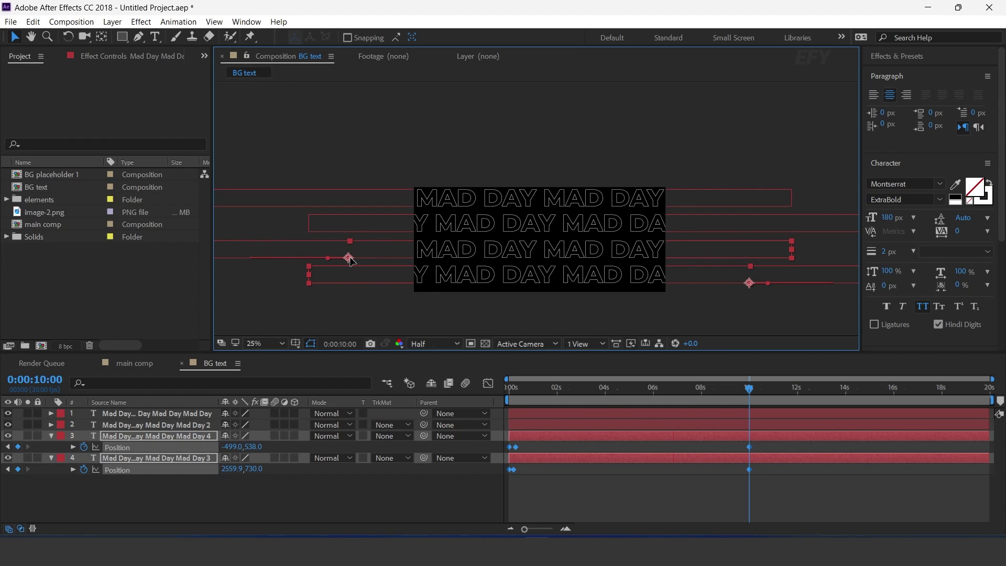
Preview the four sliding rows and collapse the layers' Position properties
{"action": "left_click", "coordinate": [511, 505]}
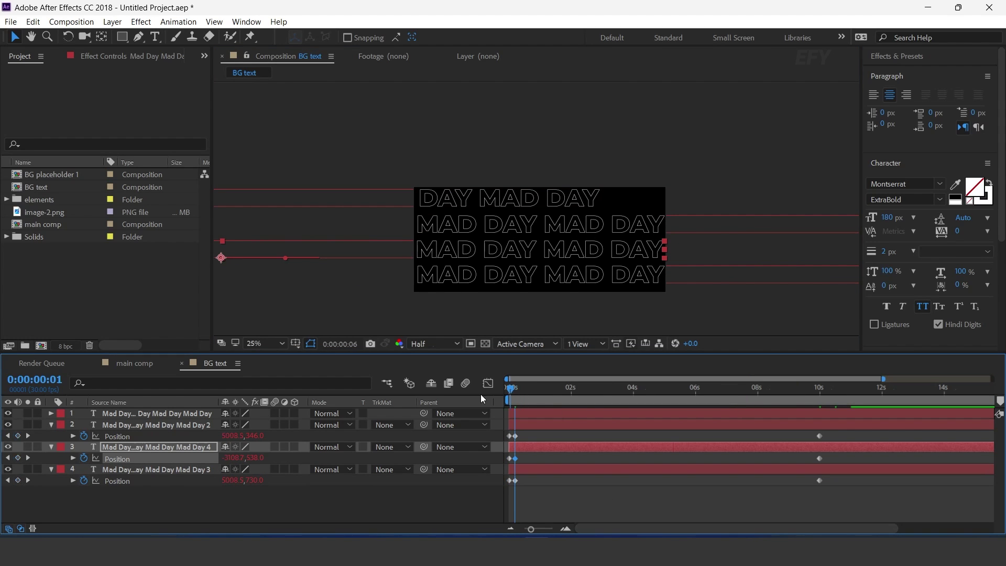
{"action": "key", "text": "space"}
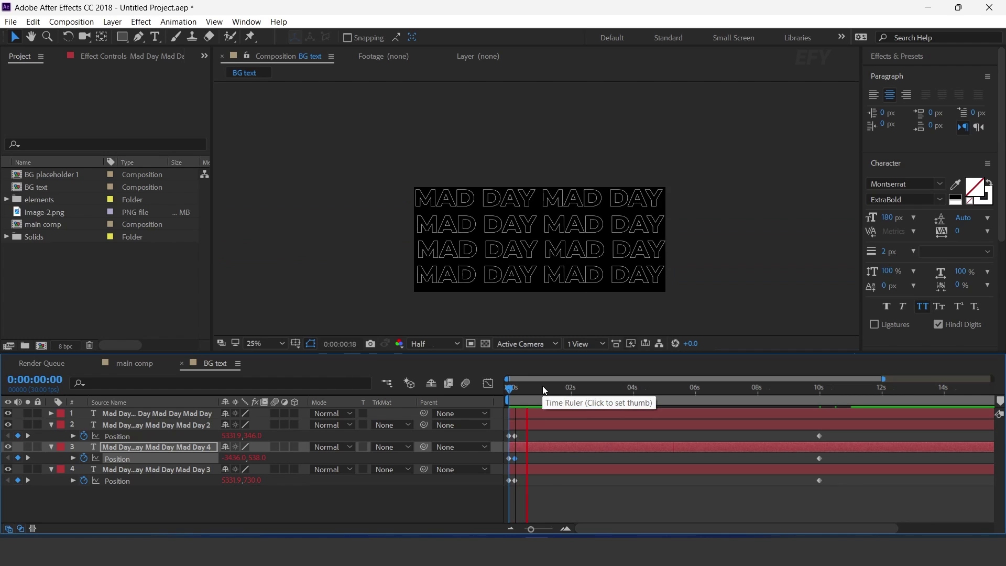
{"action": "left_click", "coordinate": [542, 386]}
{"action": "left_click", "coordinate": [51, 424]}
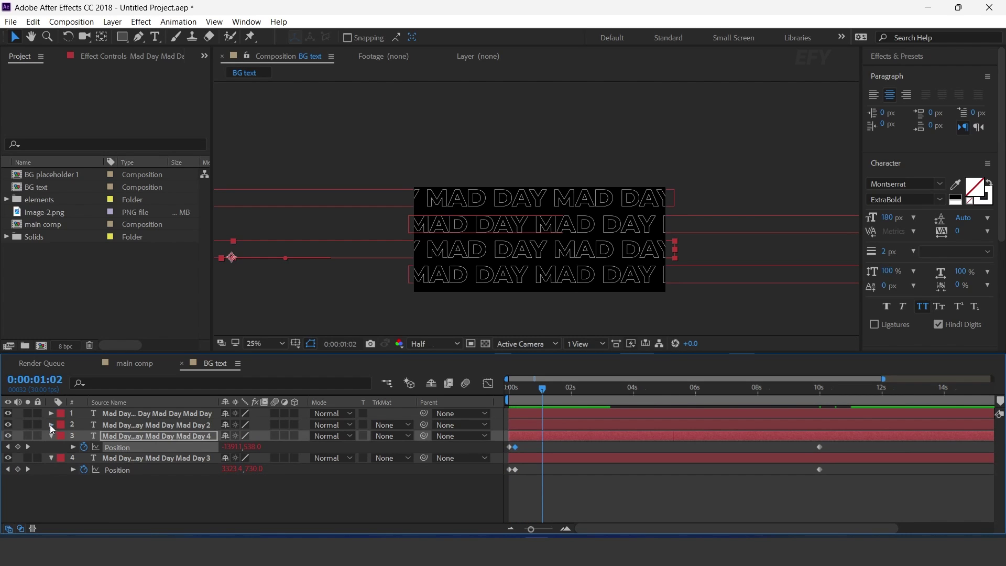
{"action": "left_click", "coordinate": [51, 436]}
{"action": "left_click", "coordinate": [52, 446]}
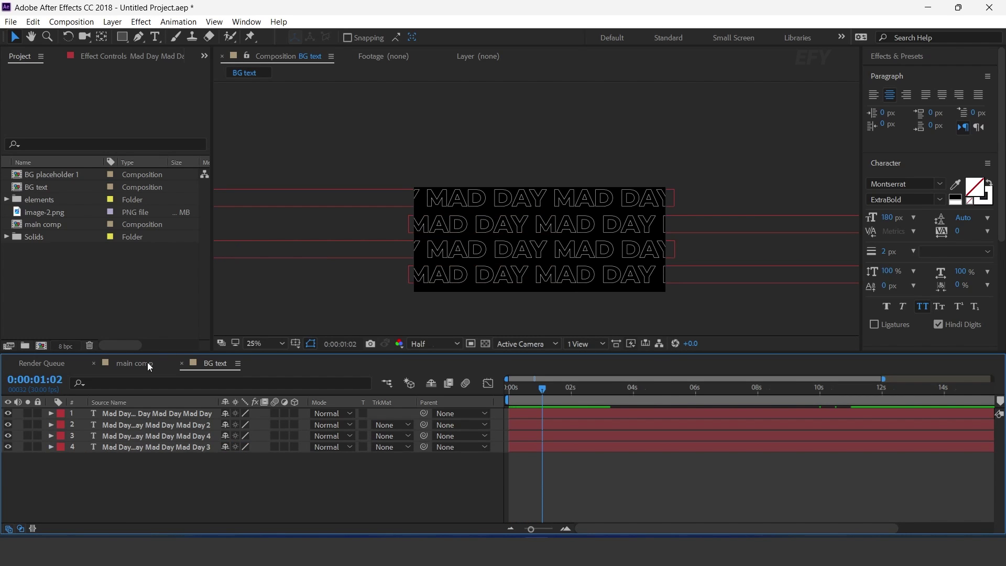
{"action": "left_click", "coordinate": [131, 363]}
{"action": "left_click", "coordinate": [102, 285]}
Add BG text to the main comp, rotate it to -90°, and move it left
{"action": "left_click_drag", "start_coordinate": [50, 187], "coordinate": [129, 411]}
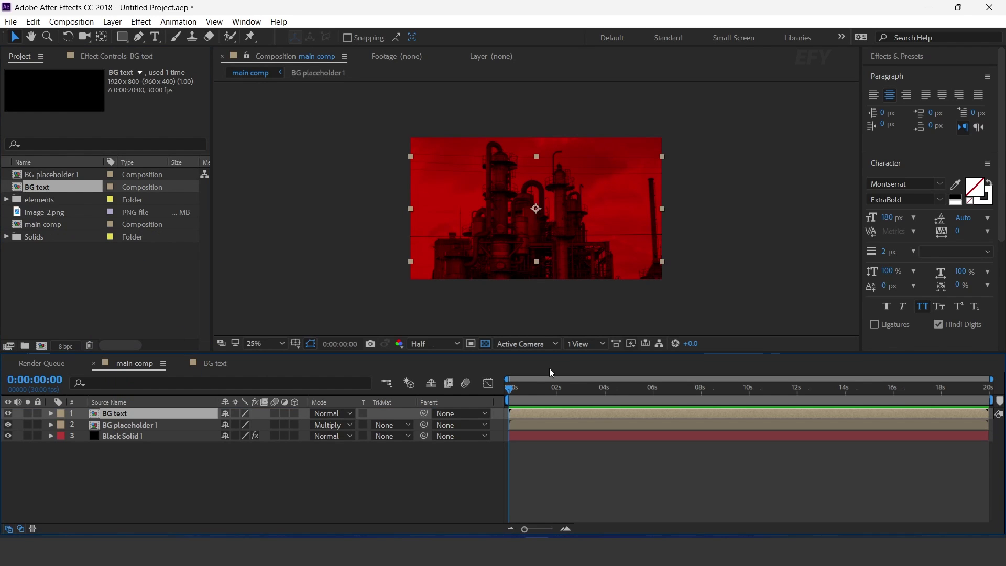
{"action": "left_click", "coordinate": [600, 387]}
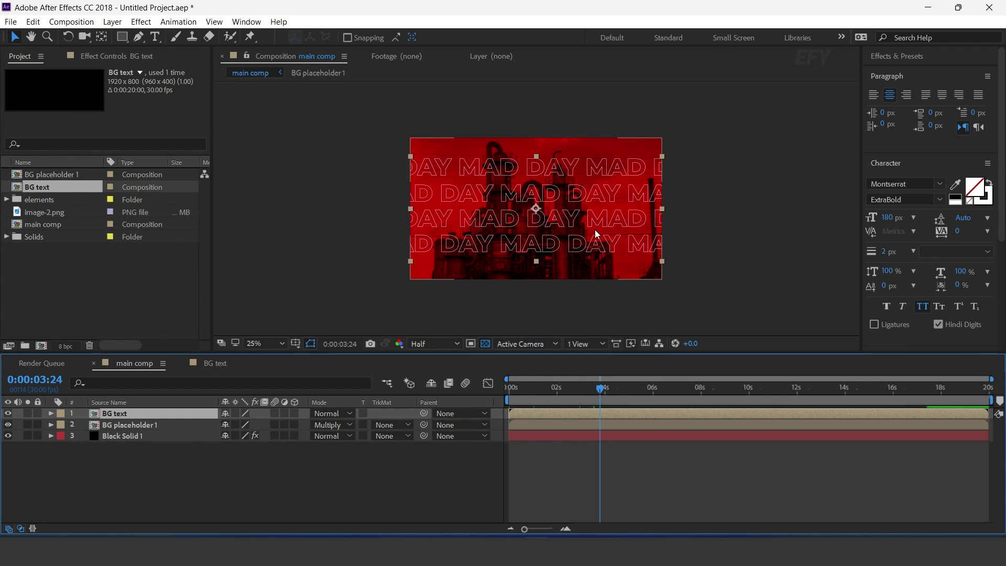
{"action": "key", "text": "r"}
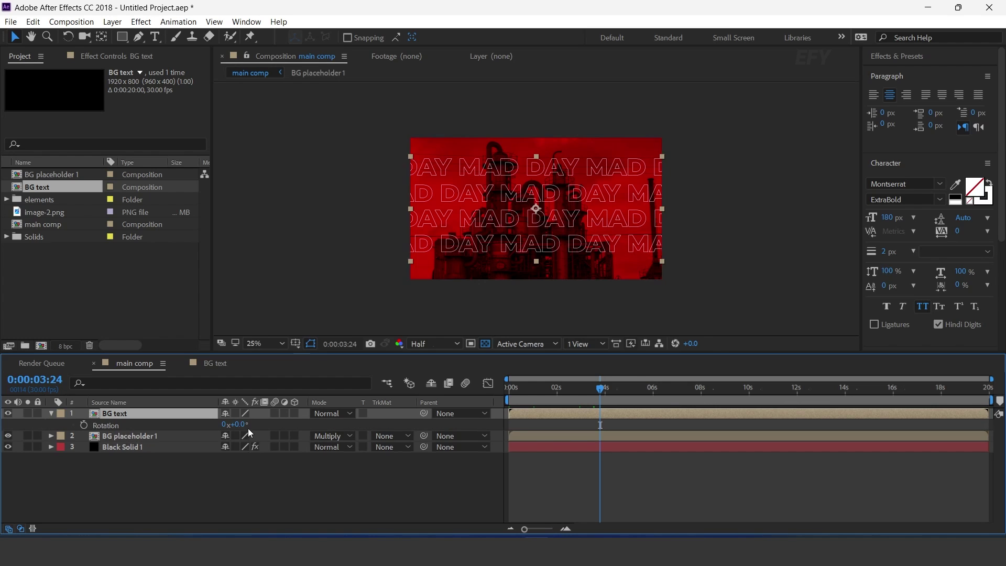
{"action": "left_click_drag", "start_coordinate": [245, 425], "coordinate": [199, 425]}
{"action": "left_click_drag", "start_coordinate": [538, 209], "coordinate": [467, 252]}
Preview the vertical MAD DAY columns, then begin a new composition
{"action": "left_click", "coordinate": [461, 498]}
{"action": "key", "text": "space"}
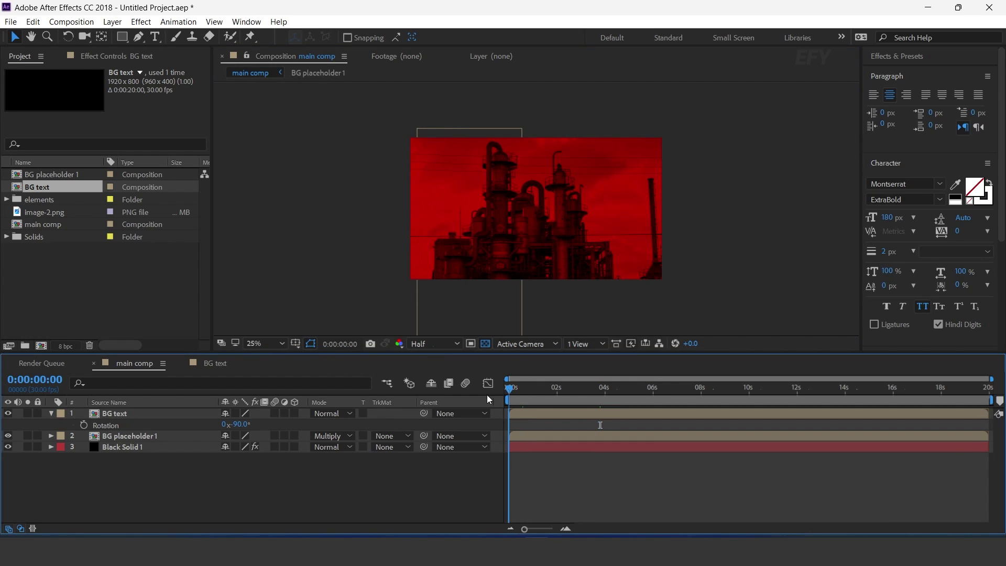
{"action": "left_click", "coordinate": [592, 390]}
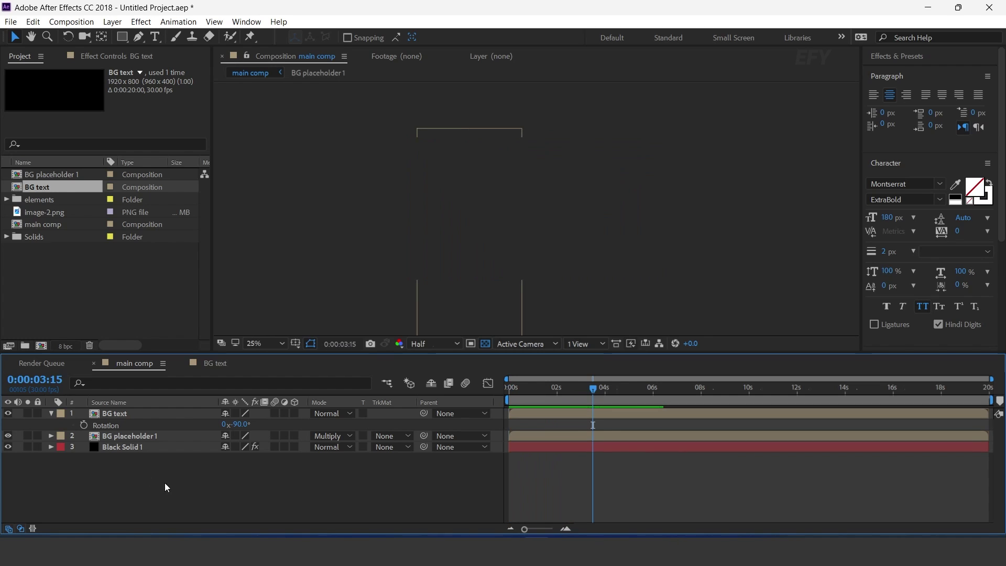
{"action": "left_click", "coordinate": [51, 414]}
{"action": "left_click", "coordinate": [65, 284]}
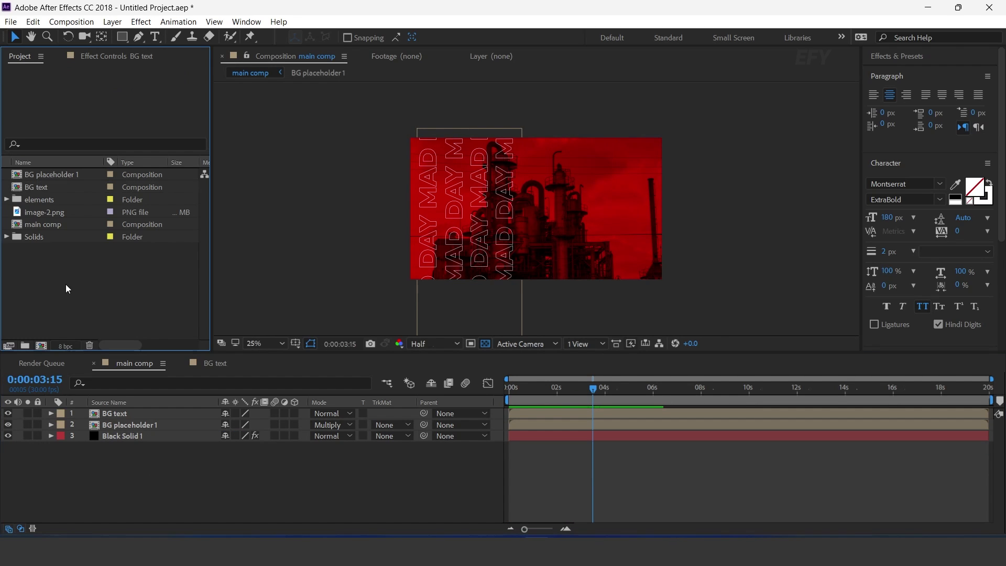
{"action": "left_click", "coordinate": [41, 346]}
{"action": "left_click", "coordinate": [571, 265]}
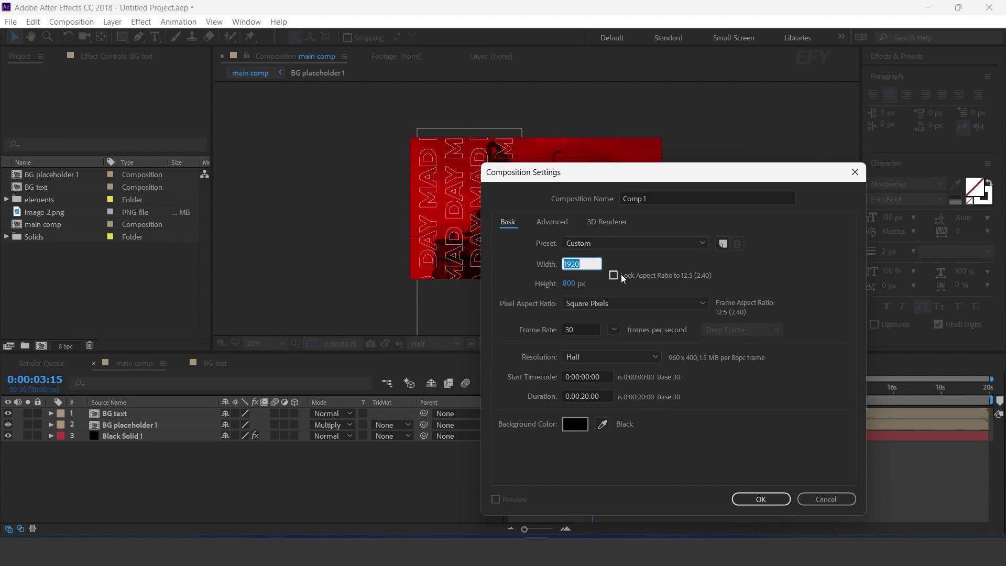
Create a 1200×1200 composition named 'placeholder 1'
{"action": "type", "text": "1200"}
{"action": "key", "text": "Tab"}
{"action": "type", "text": "1200"}
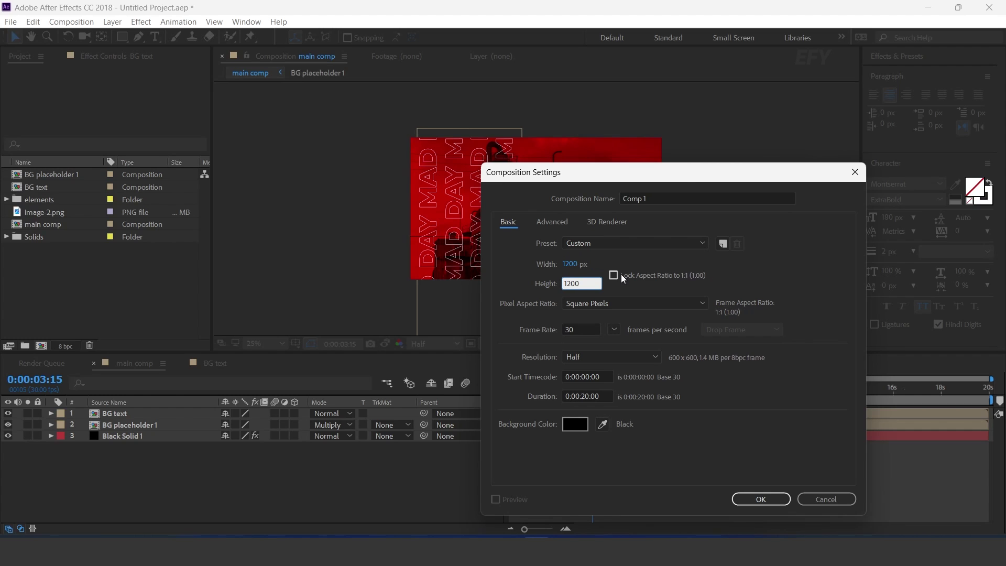
{"action": "left_click", "coordinate": [669, 193]}
{"action": "type", "text": "placeholder"}
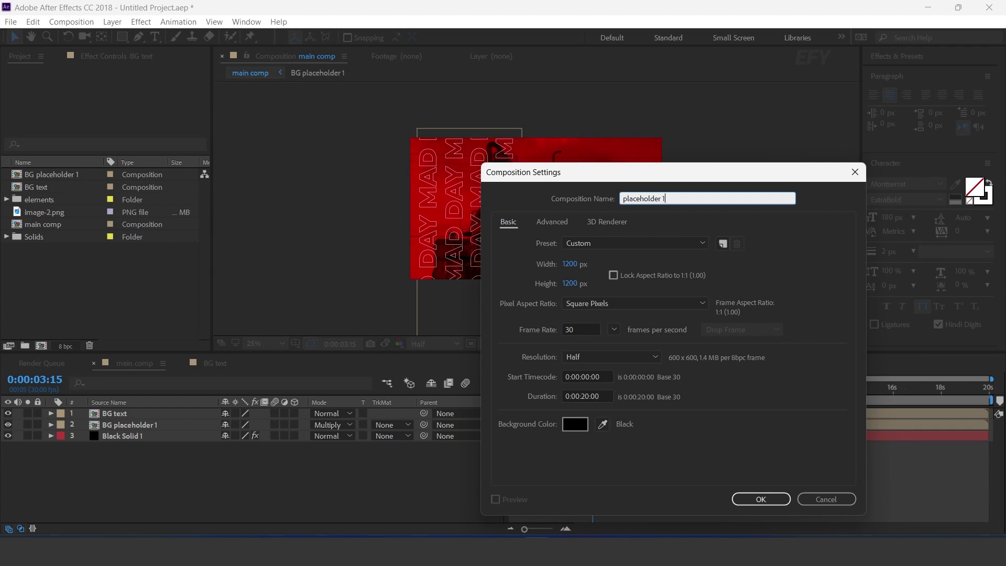
{"action": "key", "text": "Return"}
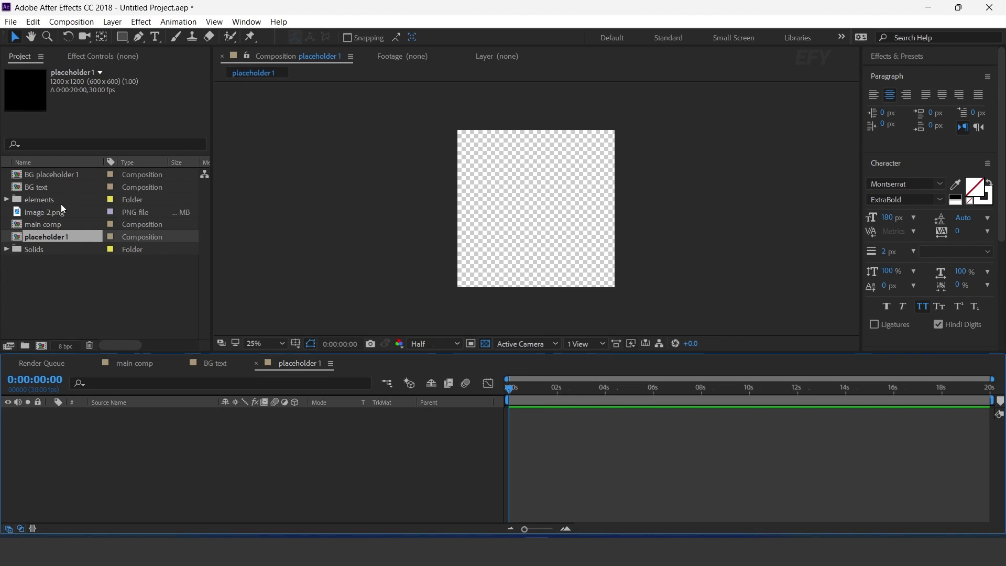
Add image-2.png scaled to about 33.4% so the whole woman fits, then close the comp
{"action": "left_click", "coordinate": [24, 213]}
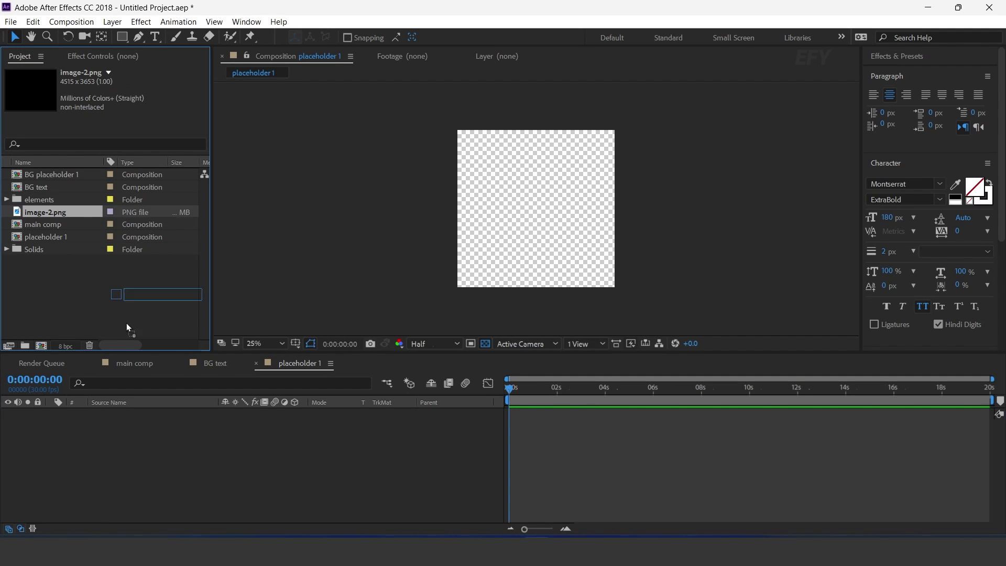
{"action": "left_click_drag", "start_coordinate": [127, 323], "coordinate": [159, 451]}
{"action": "key", "text": "s"}
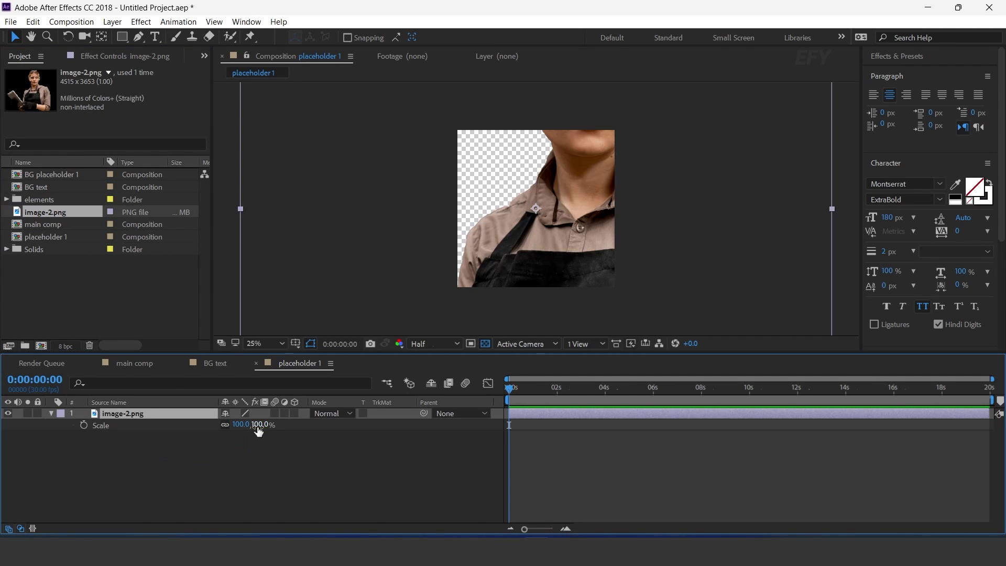
{"action": "left_click_drag", "start_coordinate": [258, 429], "coordinate": [207, 427]}
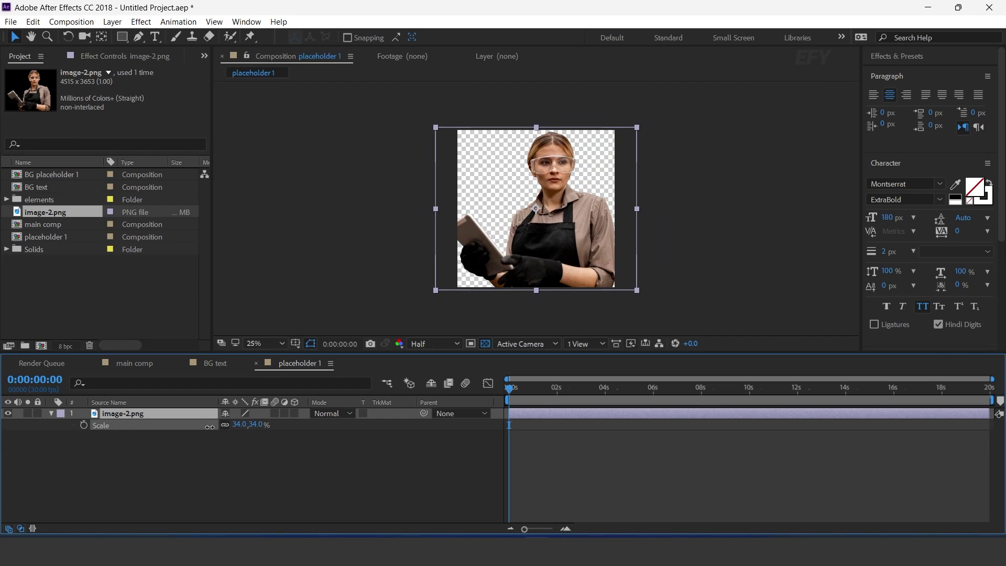
{"action": "left_click", "coordinate": [235, 451]}
{"action": "left_click", "coordinate": [256, 363]}
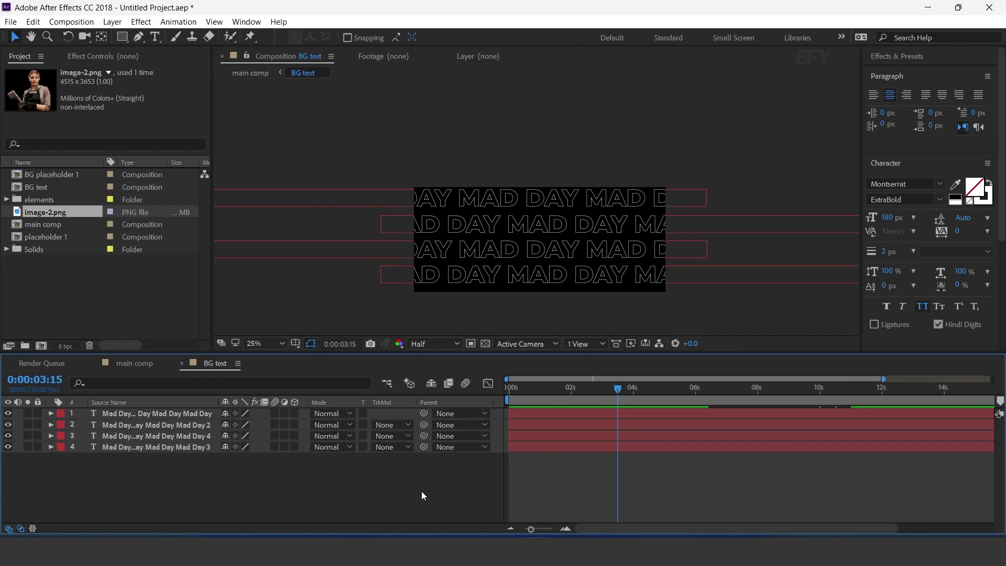
Create a 'brush matte' composition and add brush.mov from the elements folder
{"action": "left_click", "coordinate": [42, 346]}
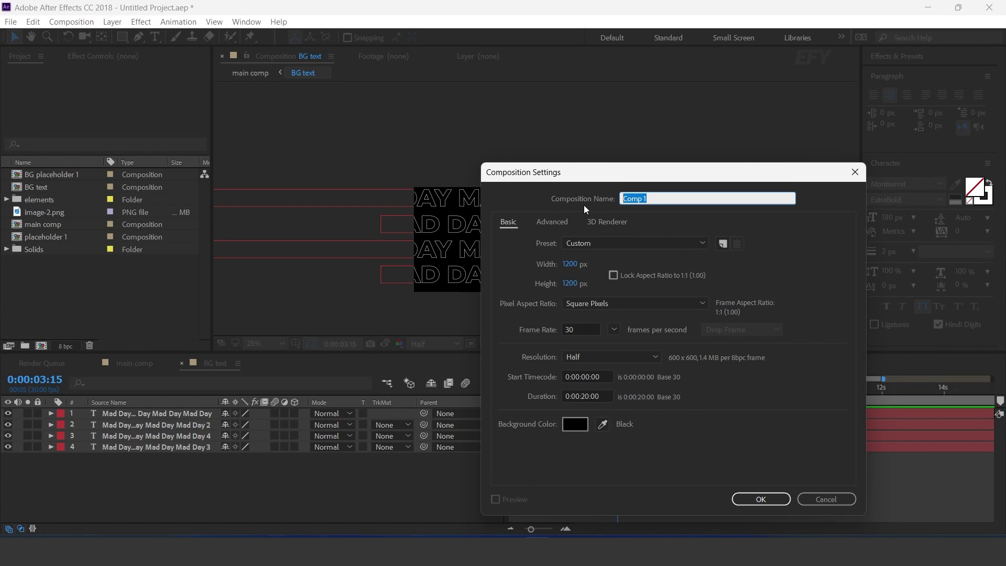
{"action": "type", "text": "brush matte"}
{"action": "key", "text": "Return"}
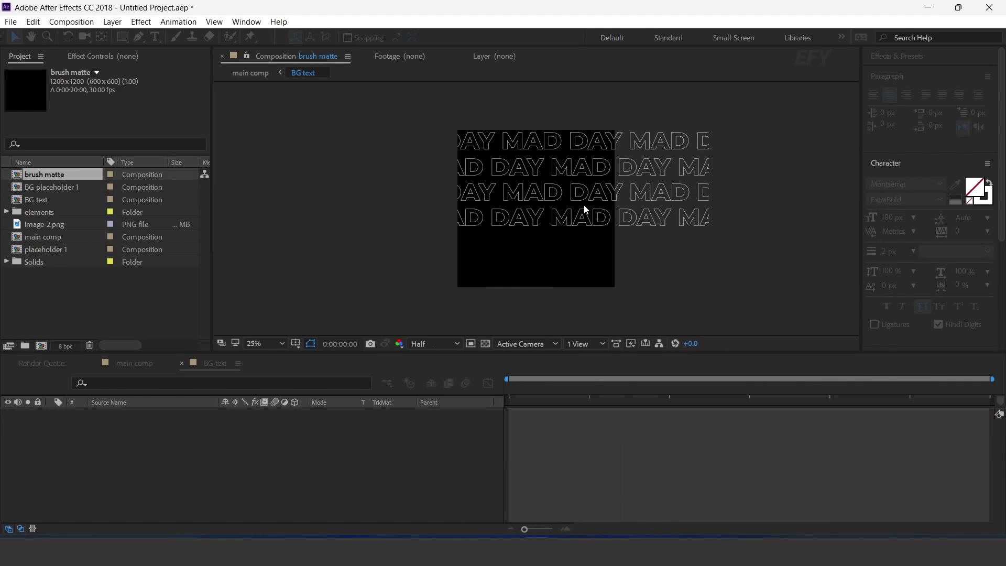
{"action": "left_click", "coordinate": [5, 213]}
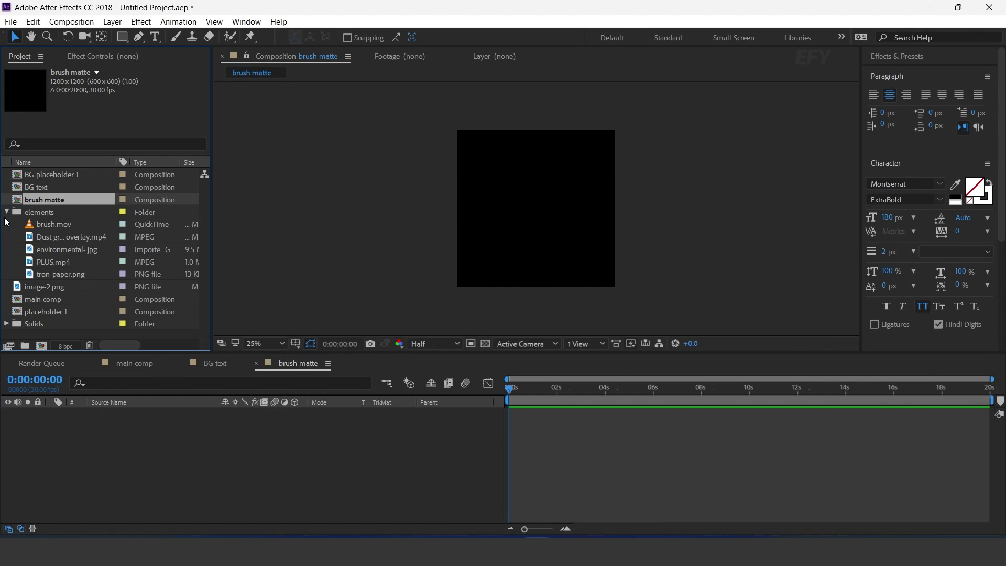
{"action": "left_click", "coordinate": [51, 225]}
{"action": "mouse_move", "coordinate": [50, 225]}
{"action": "left_mouse_down"}
{"action": "mouse_move", "coordinate": [68, 239]}
{"action": "mouse_move", "coordinate": [171, 434]}
{"action": "left_mouse_up"}
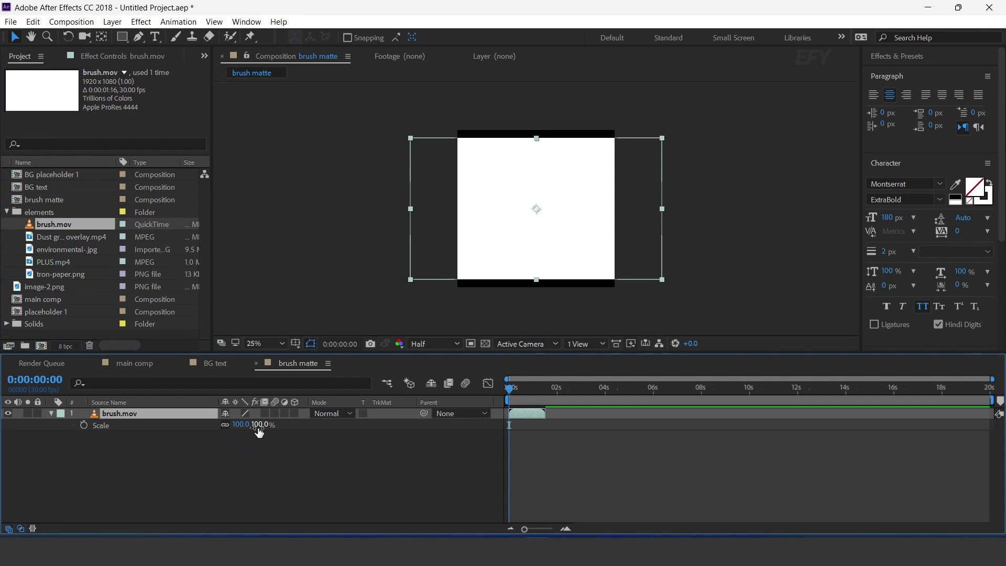
Scale brush.mov to 113%, enable Time Remapping, and stretch it to about 19.5 seconds
{"action": "left_click_drag", "start_coordinate": [259, 430], "coordinate": [265, 425]}
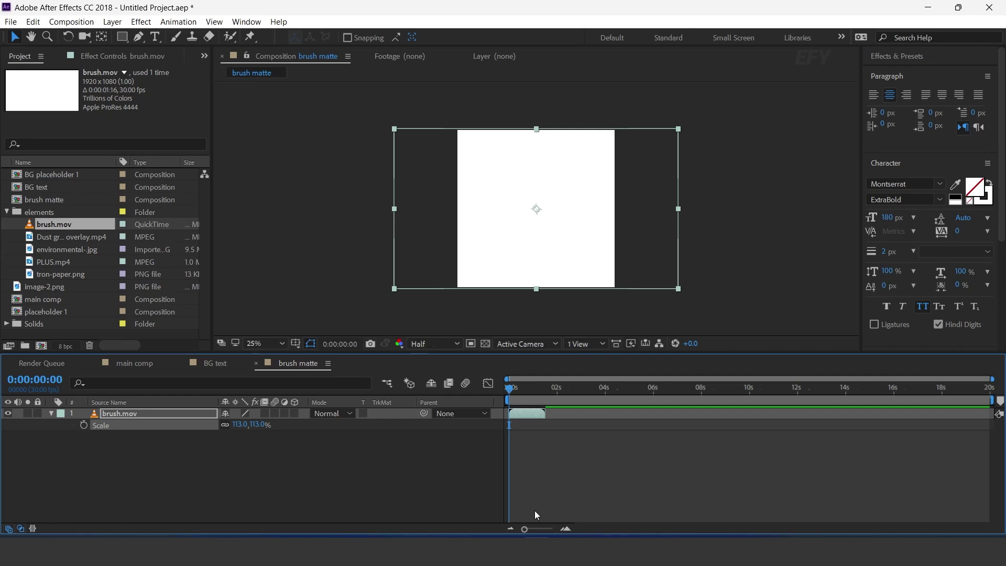
{"action": "right_click", "coordinate": [517, 413]}
{"action": "mouse_move", "coordinate": [552, 95]}
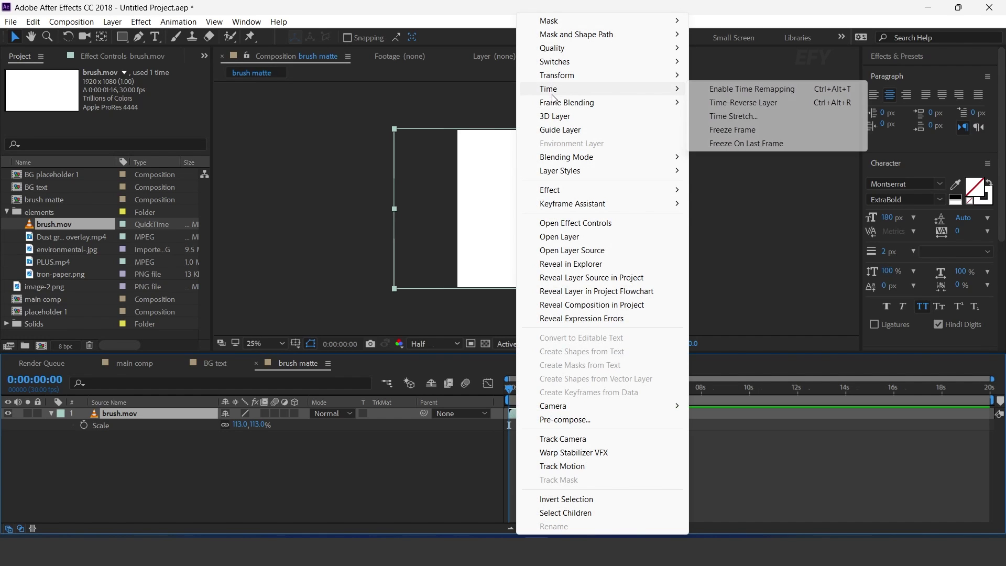
{"action": "left_click", "coordinate": [755, 89]}
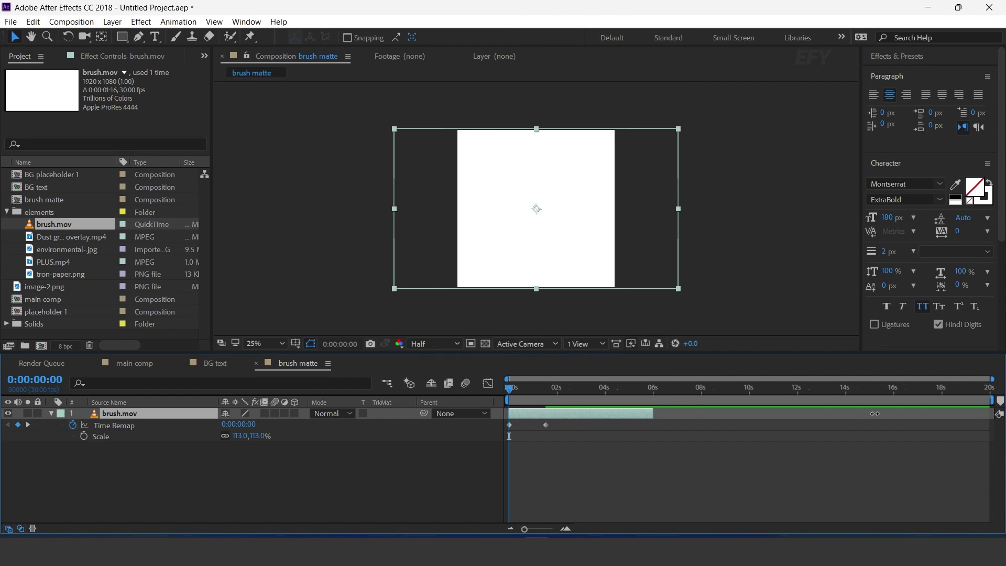
{"action": "left_click_drag", "start_coordinate": [874, 413], "coordinate": [972, 413]}
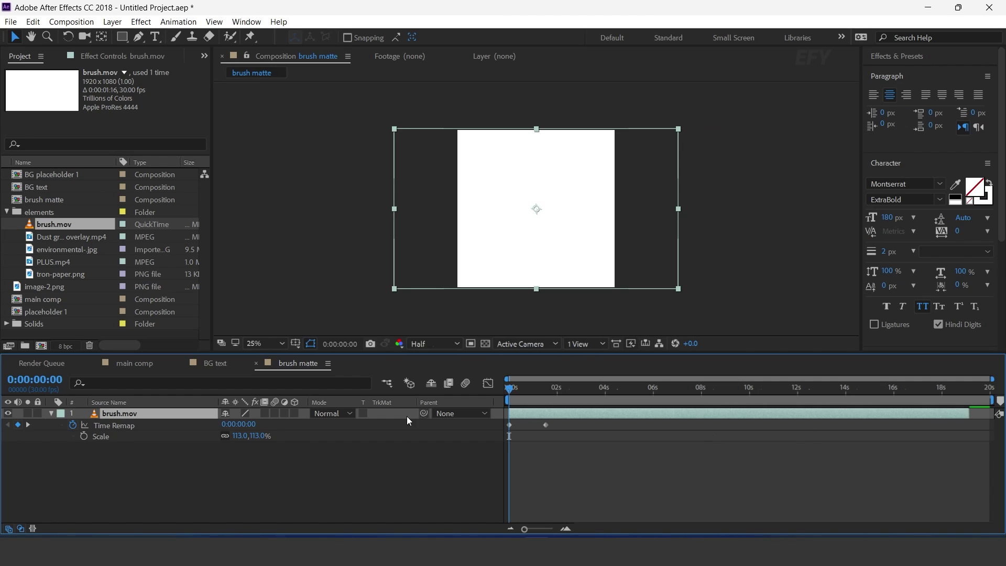
{"action": "left_click", "coordinate": [255, 364]}
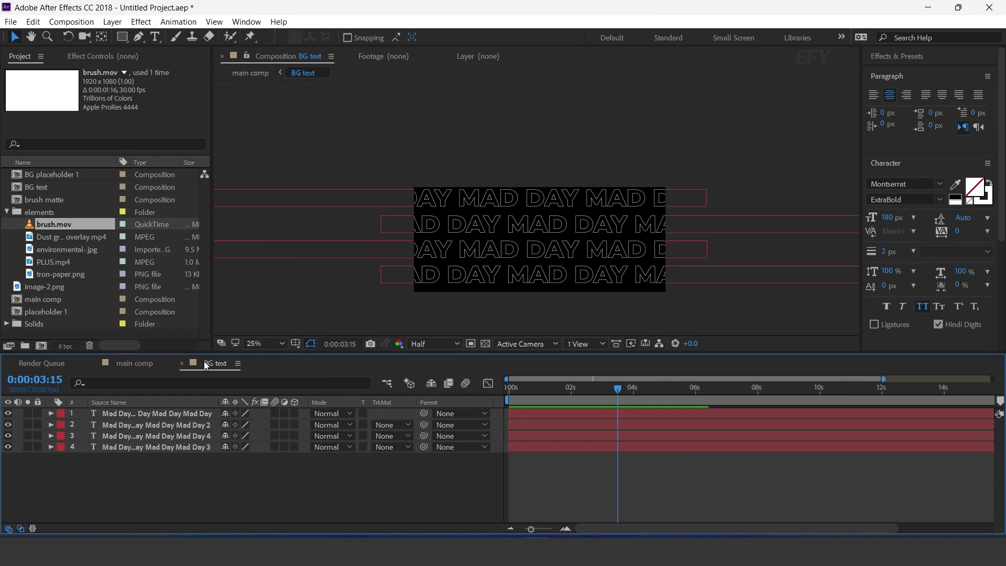
Create a 'media 1' composition holding placeholder 1 with brush matte above it
{"action": "left_click", "coordinate": [7, 212]}
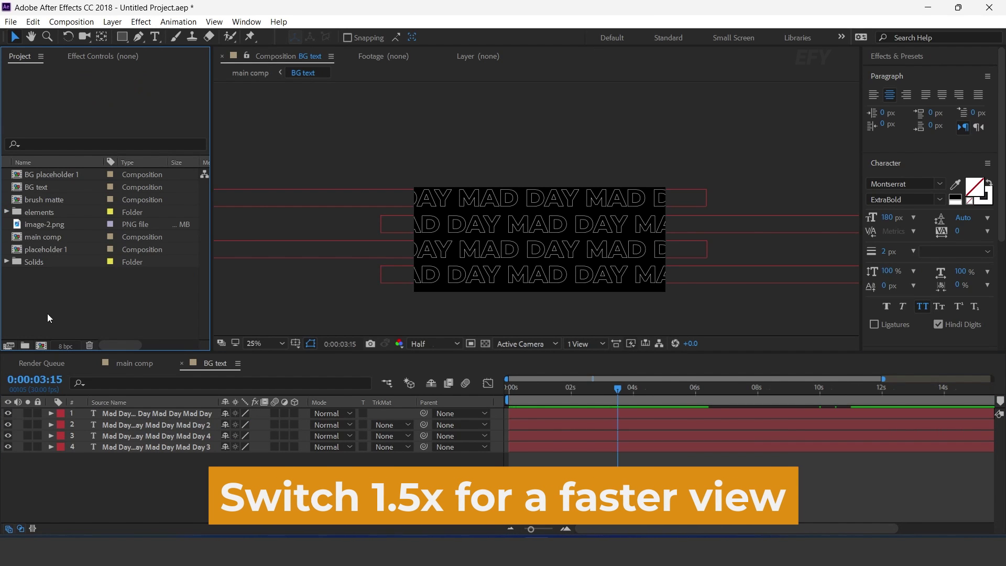
{"action": "left_click", "coordinate": [40, 346]}
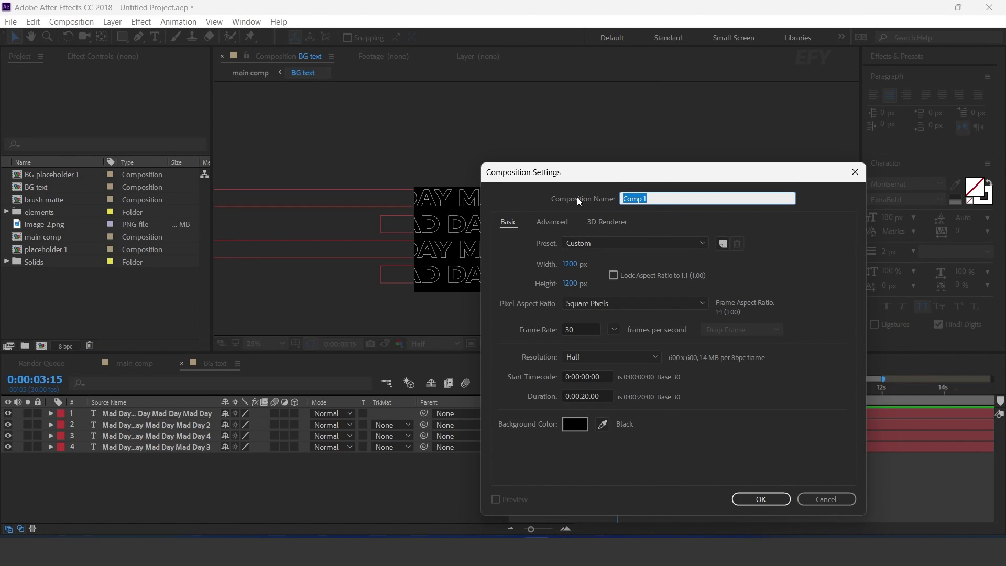
{"action": "type", "text": "media"}
{"action": "key", "text": "Return"}
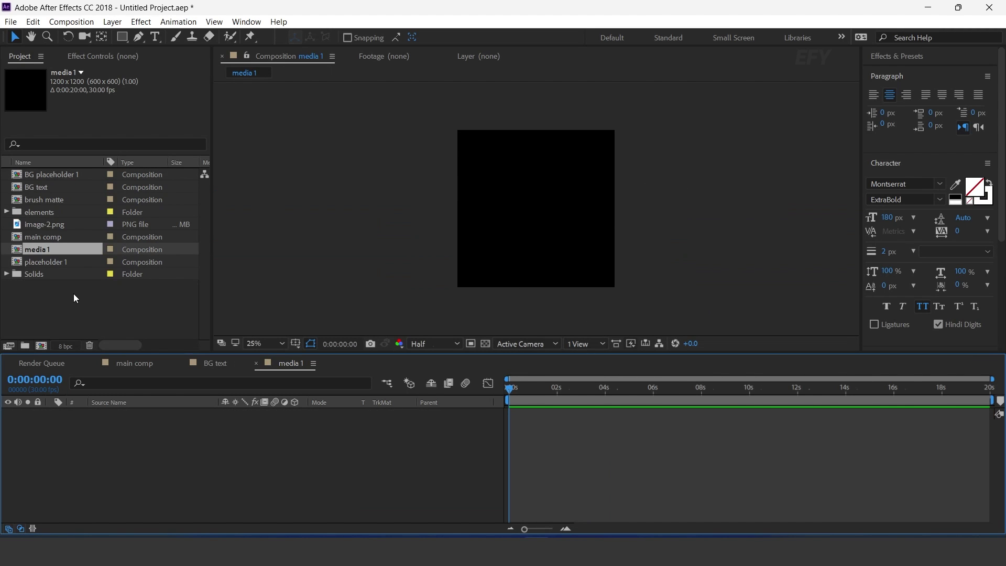
{"action": "left_click_drag", "start_coordinate": [53, 261], "coordinate": [128, 453]}
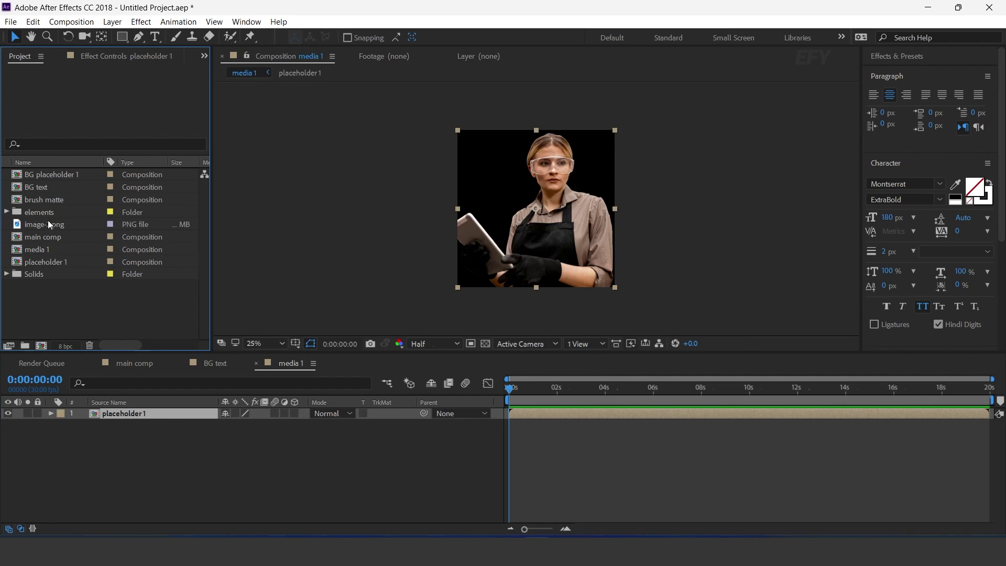
{"action": "left_click_drag", "start_coordinate": [53, 200], "coordinate": [141, 413]}
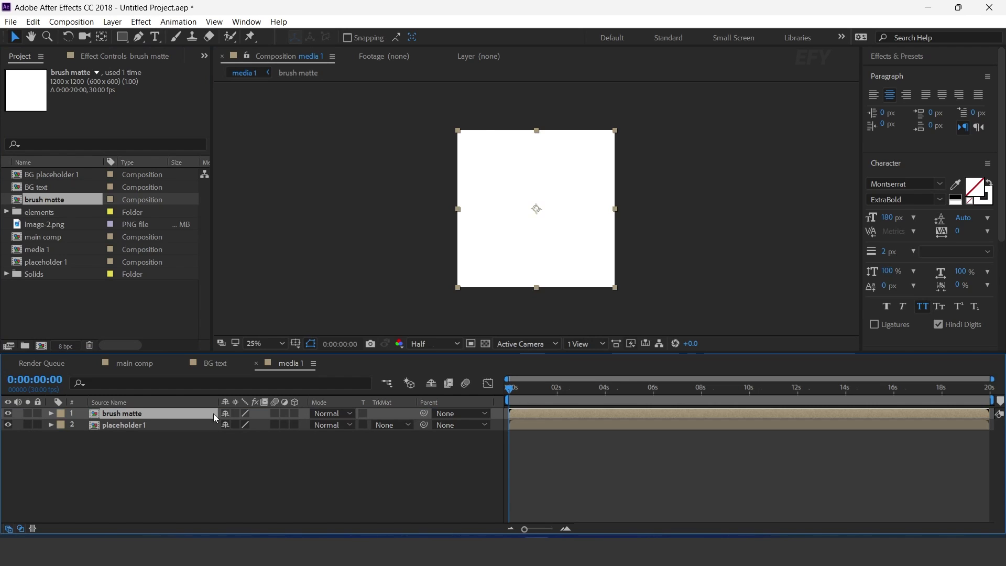
Set placeholder 1's Track Matte to Luma Inverted 'brush matte' and preview the reveal
{"action": "left_click", "coordinate": [139, 426]}
{"action": "key", "text": "equal"}
{"action": "key", "text": "equal"}
{"action": "left_click", "coordinate": [398, 427]}
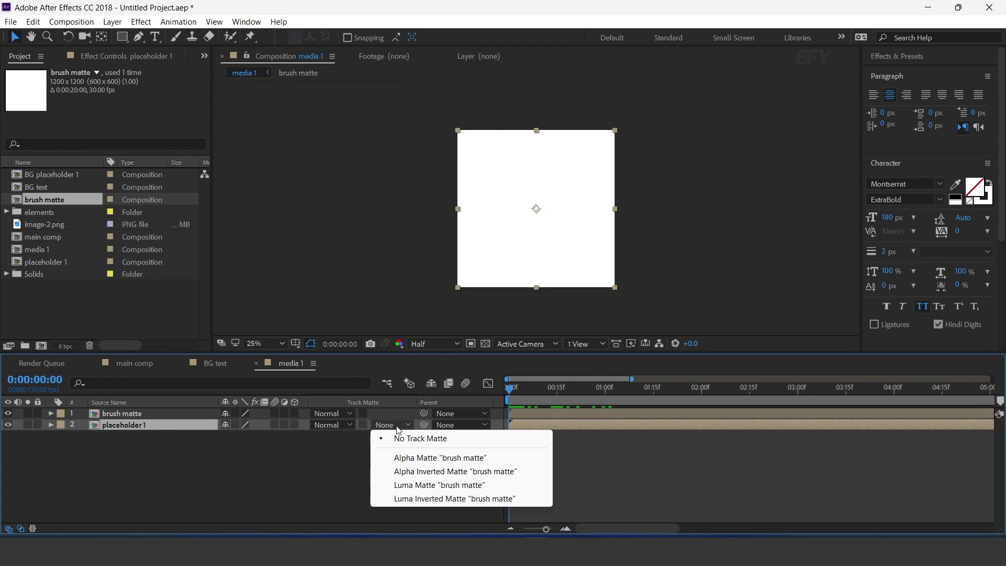
{"action": "left_click", "coordinate": [454, 498]}
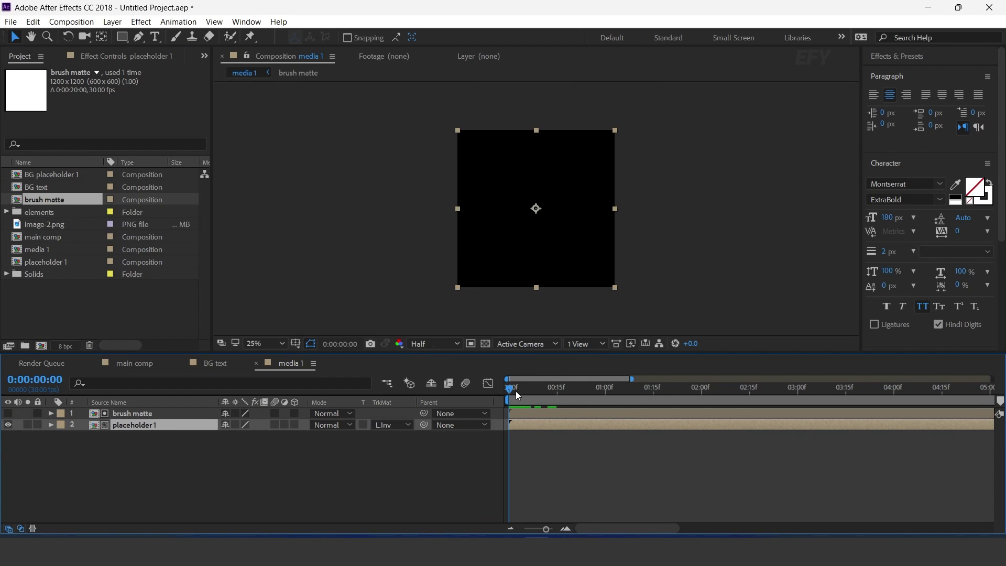
{"action": "key", "text": "space"}
{"action": "left_click", "coordinate": [552, 389]}
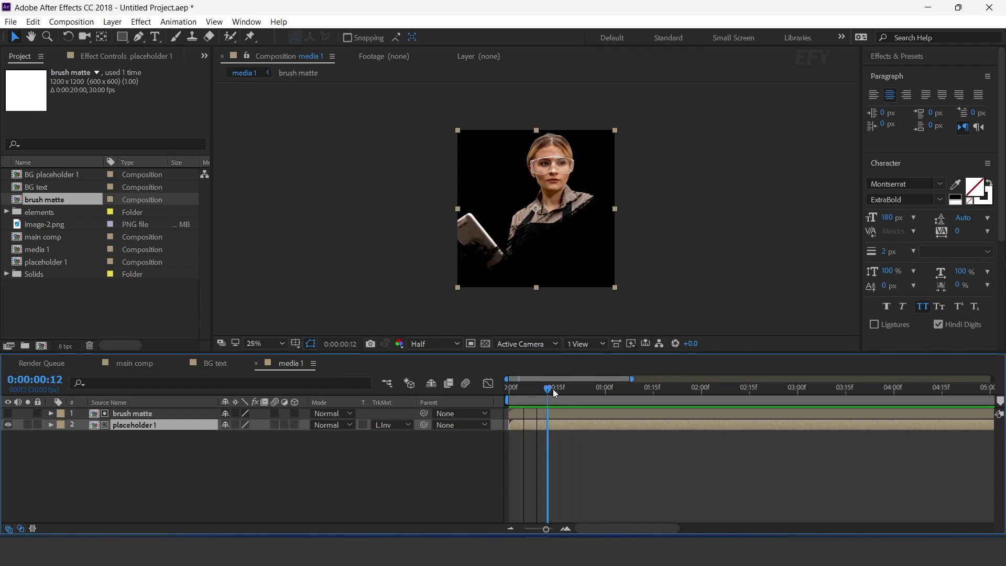
{"action": "left_click_drag", "start_coordinate": [553, 389], "coordinate": [519, 396]}
{"action": "left_click", "coordinate": [267, 464]}
Add the media 1 comp as the top layer of the main comp
{"action": "left_click", "coordinate": [128, 363]}
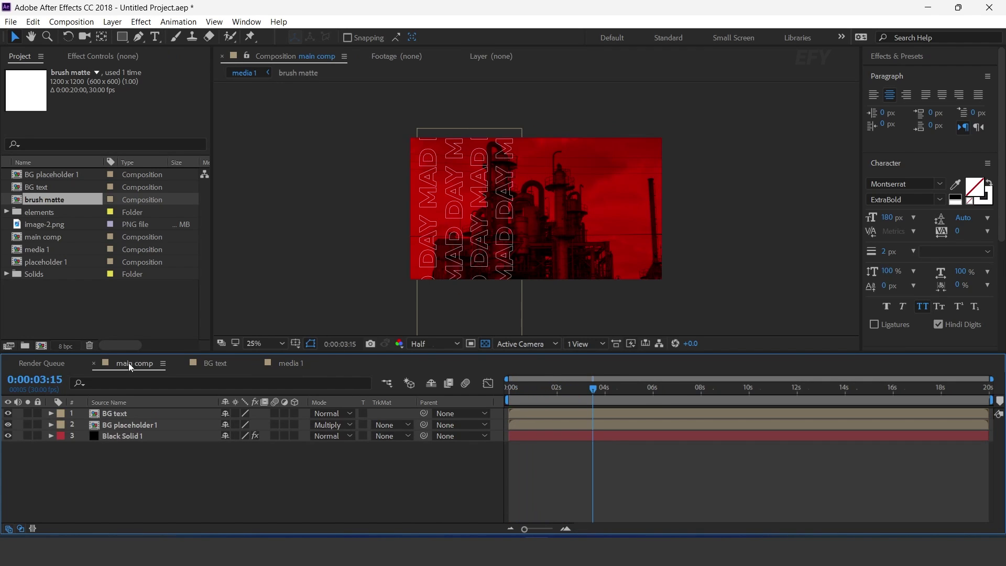
{"action": "left_click", "coordinate": [16, 255]}
{"action": "left_click_drag", "start_coordinate": [15, 255], "coordinate": [148, 415]}
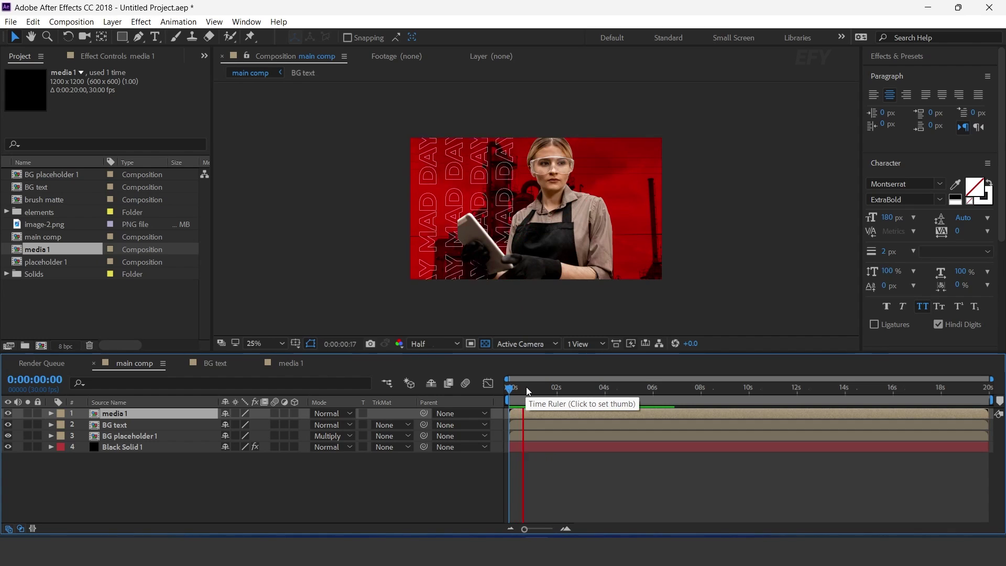
{"action": "left_click", "coordinate": [184, 444]}
{"action": "left_click", "coordinate": [131, 414]}
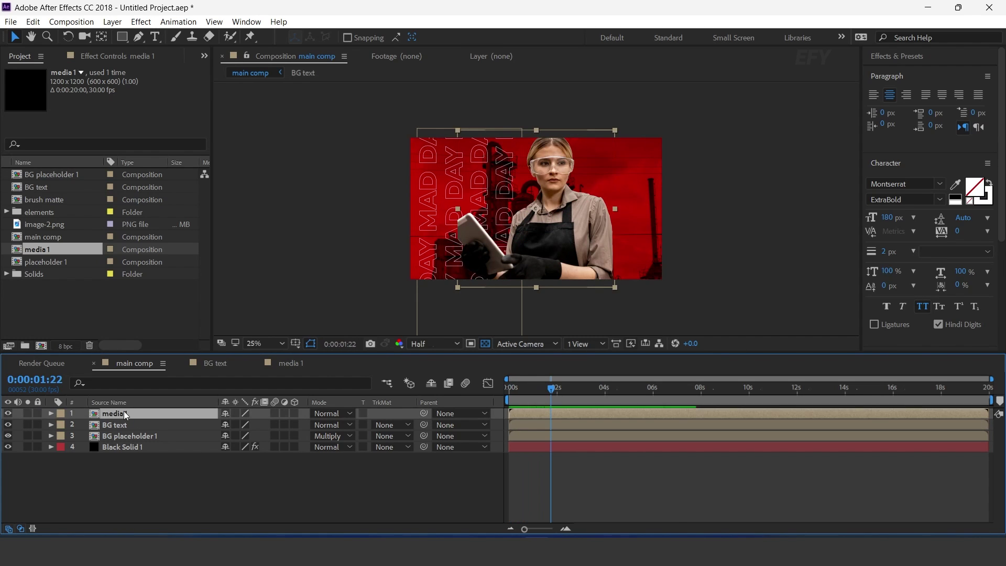
Inside placeholder 1, shrink image-2.png to 28.6% and nudge it up and right
{"action": "double_click", "coordinate": [123, 411]}
{"action": "double_click", "coordinate": [162, 423]}
{"action": "left_click", "coordinate": [572, 204]}
{"action": "key", "text": "s"}
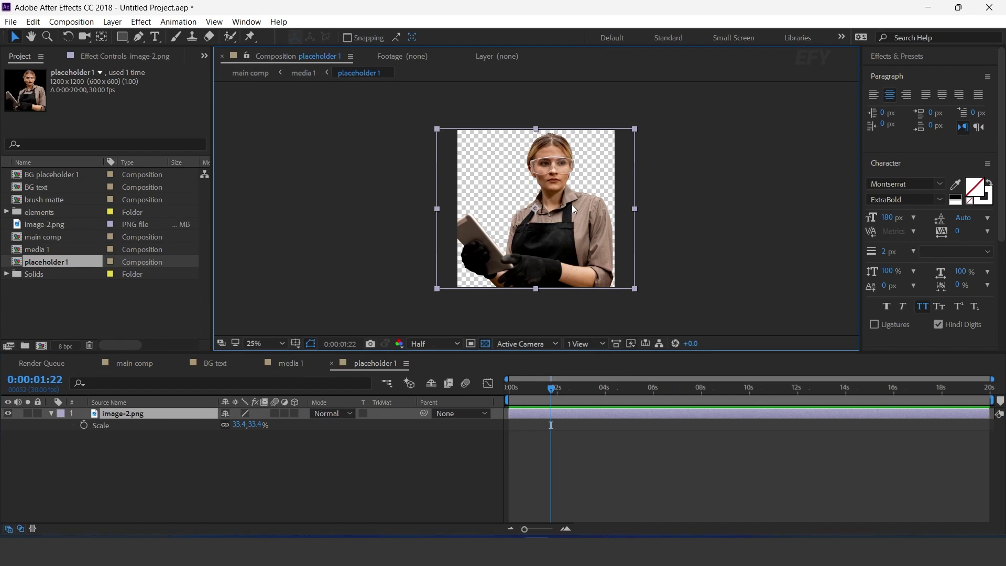
{"action": "mouse_move", "coordinate": [252, 430]}
{"action": "left_mouse_down"}
{"action": "mouse_move", "coordinate": [230, 429]}
{"action": "mouse_move", "coordinate": [262, 424]}
{"action": "left_mouse_up"}
{"action": "left_click_drag", "start_coordinate": [571, 246], "coordinate": [574, 243]}
{"action": "left_click", "coordinate": [341, 503]}
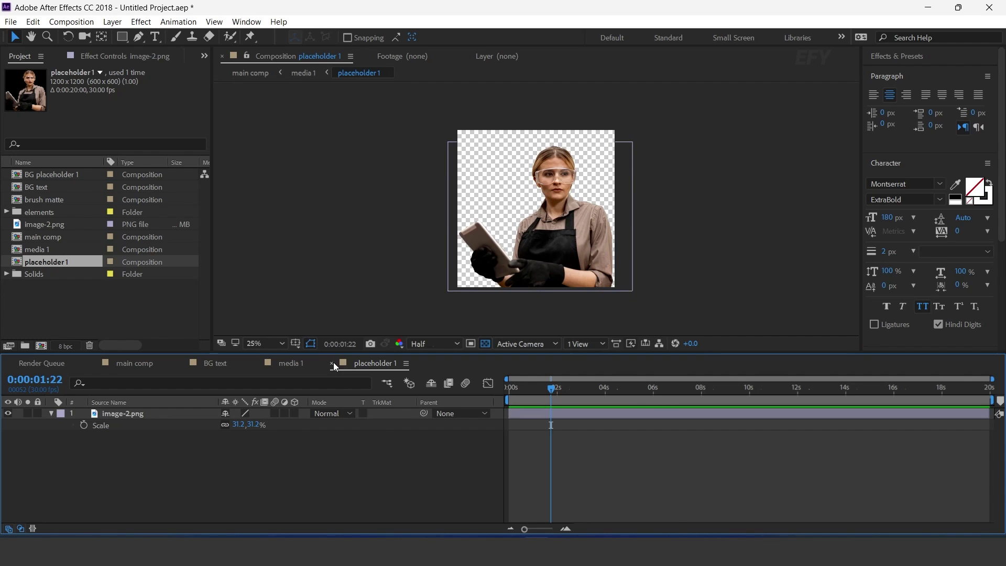
{"action": "left_click", "coordinate": [332, 363]}
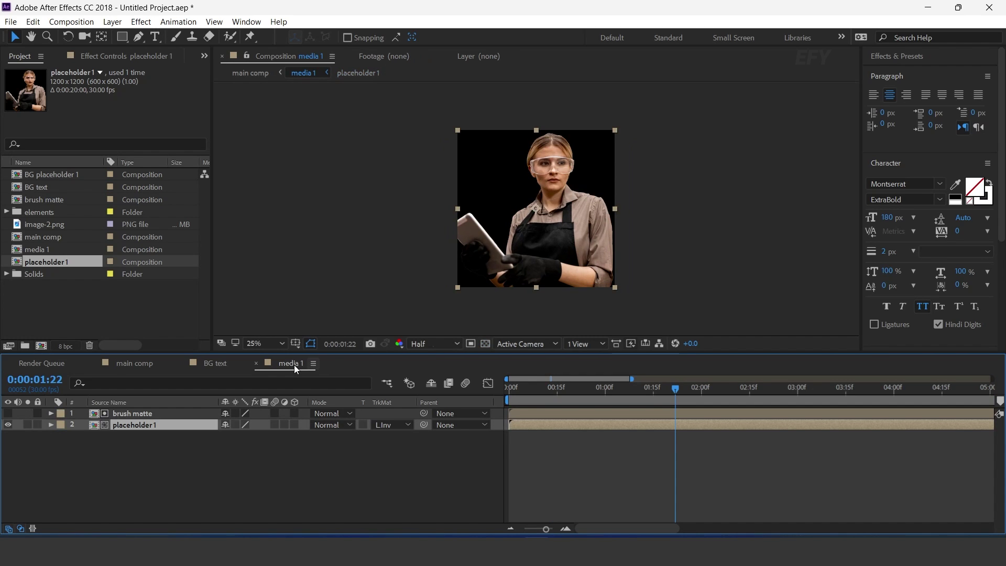
In the main comp, move media 1 left and slightly down and scale it to 90%
{"action": "left_click", "coordinate": [133, 362]}
{"action": "left_click", "coordinate": [507, 388]}
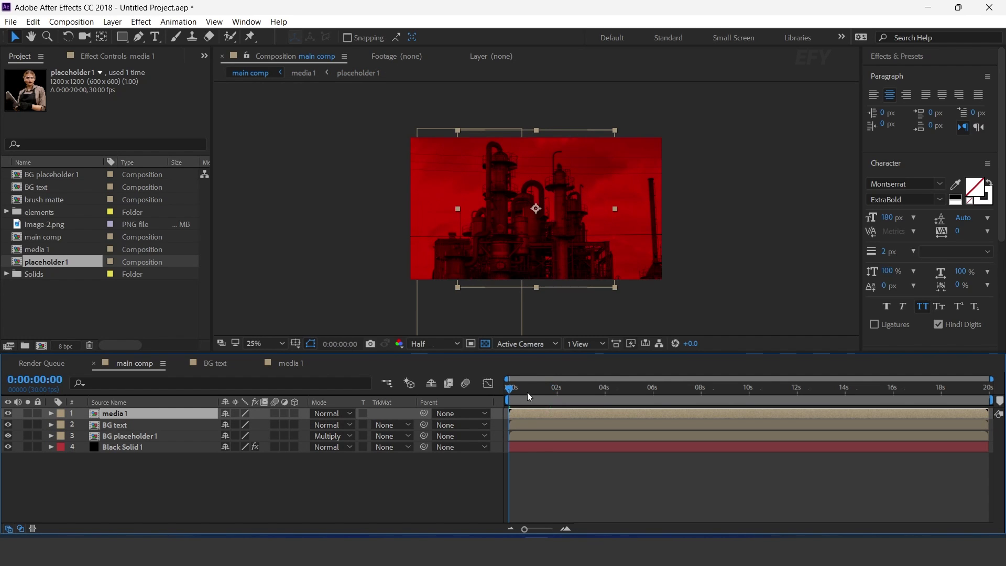
{"action": "key", "text": "space"}
{"action": "left_click", "coordinate": [559, 392]}
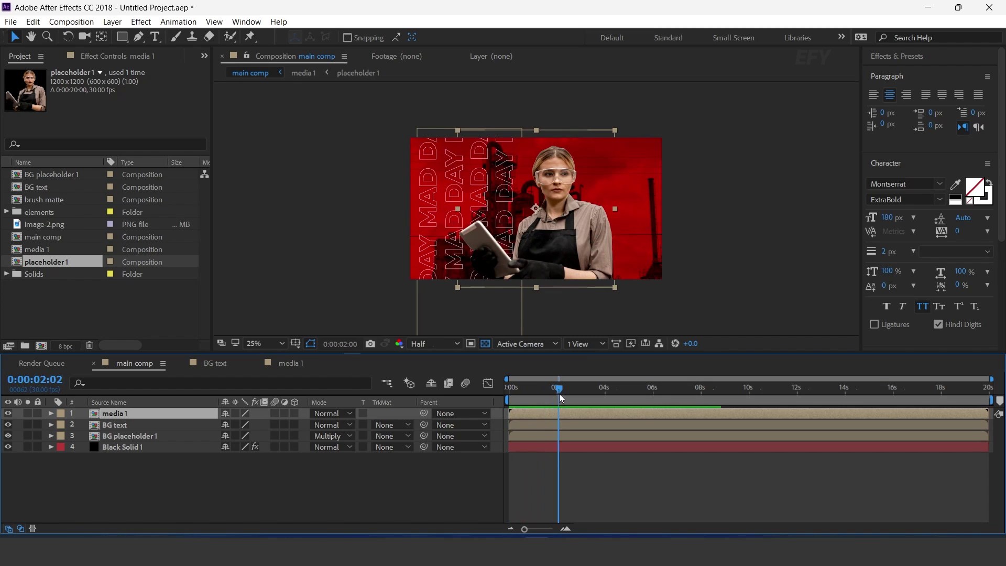
{"action": "left_click_drag", "start_coordinate": [542, 210], "coordinate": [494, 210]}
{"action": "key", "text": "period"}
{"action": "key", "text": "s"}
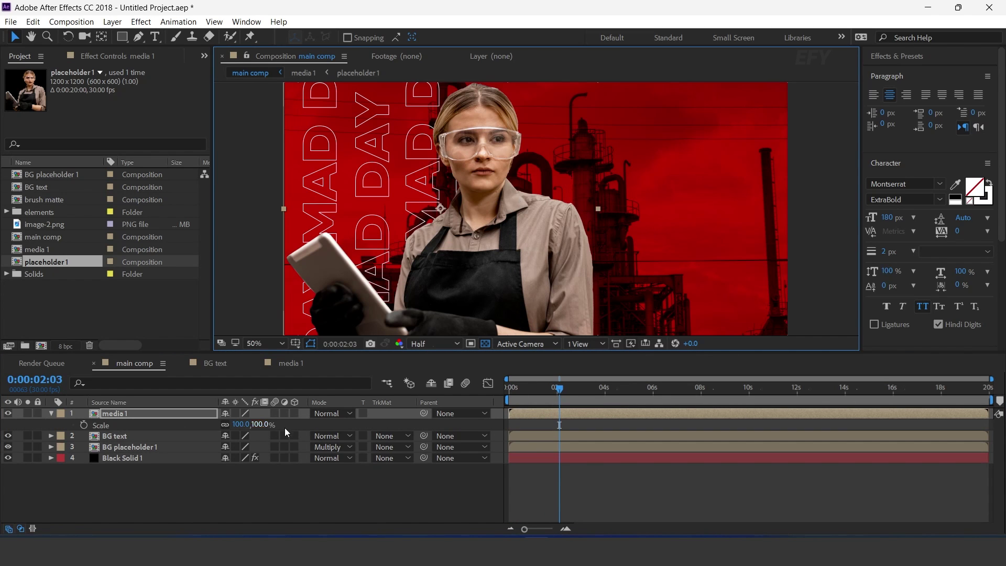
{"action": "left_click_drag", "start_coordinate": [259, 427], "coordinate": [253, 428]}
{"action": "key", "text": "comma"}
{"action": "left_click_drag", "start_coordinate": [495, 219], "coordinate": [491, 215]}
{"action": "left_click", "coordinate": [268, 498]}
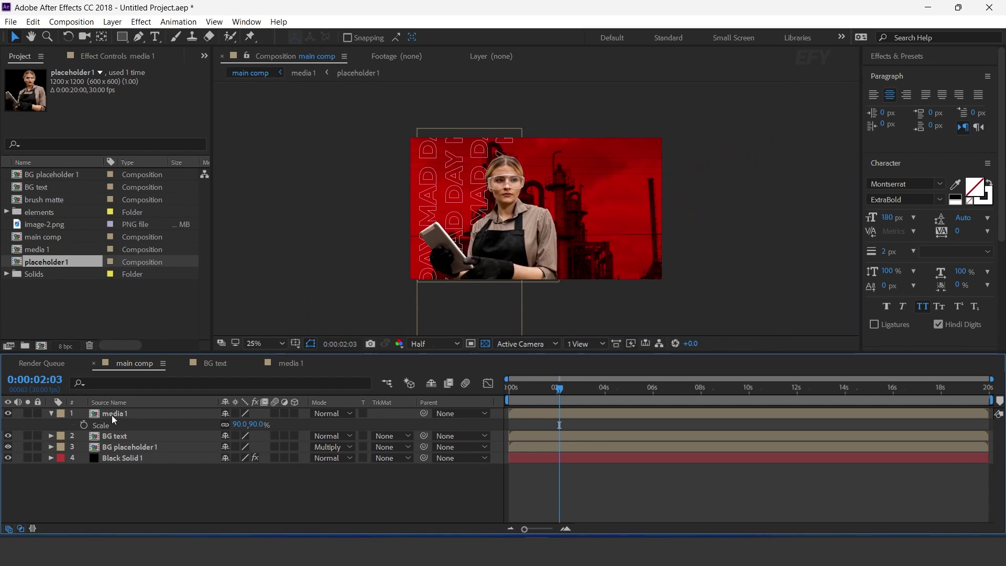
Collapse the layer properties, check the animation, and begin a new composition
{"action": "key", "text": "s"}
{"action": "key", "text": "space"}
{"action": "key", "text": "space"}
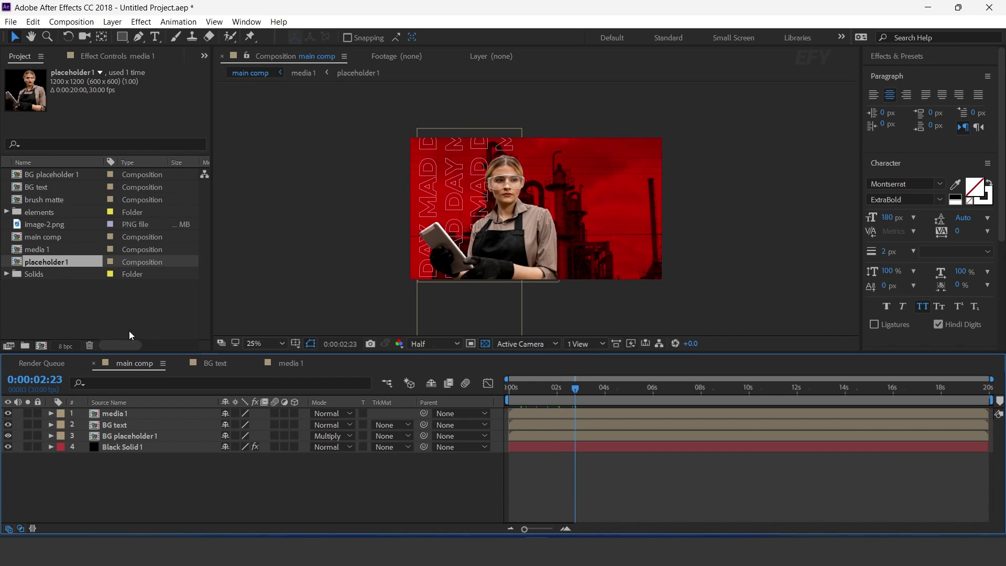
{"action": "left_click", "coordinate": [38, 335]}
{"action": "left_click", "coordinate": [42, 346]}
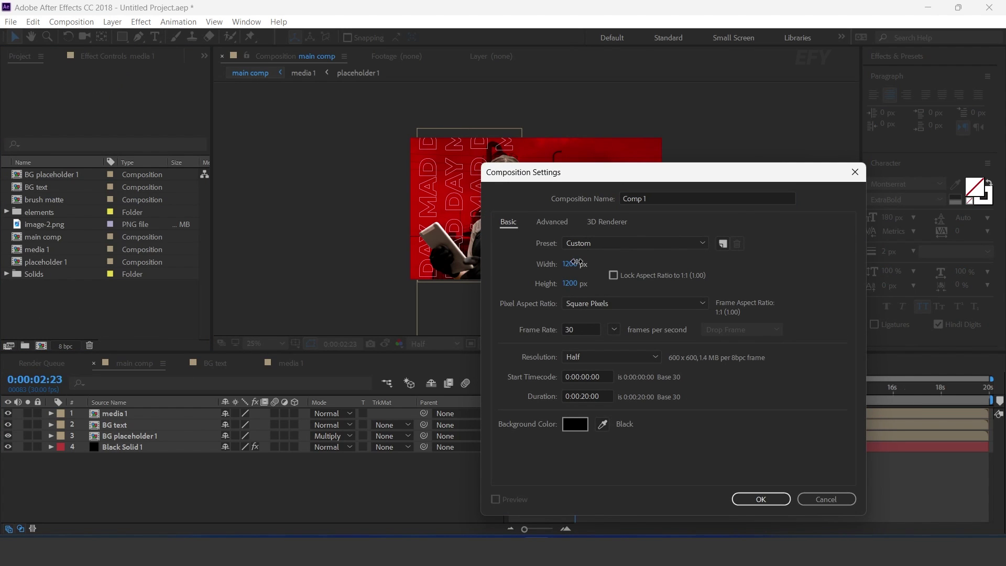
Create a 1920×530 composition named 'tron paper'
{"action": "type", "text": "1920"}
{"action": "key", "text": "Tab"}
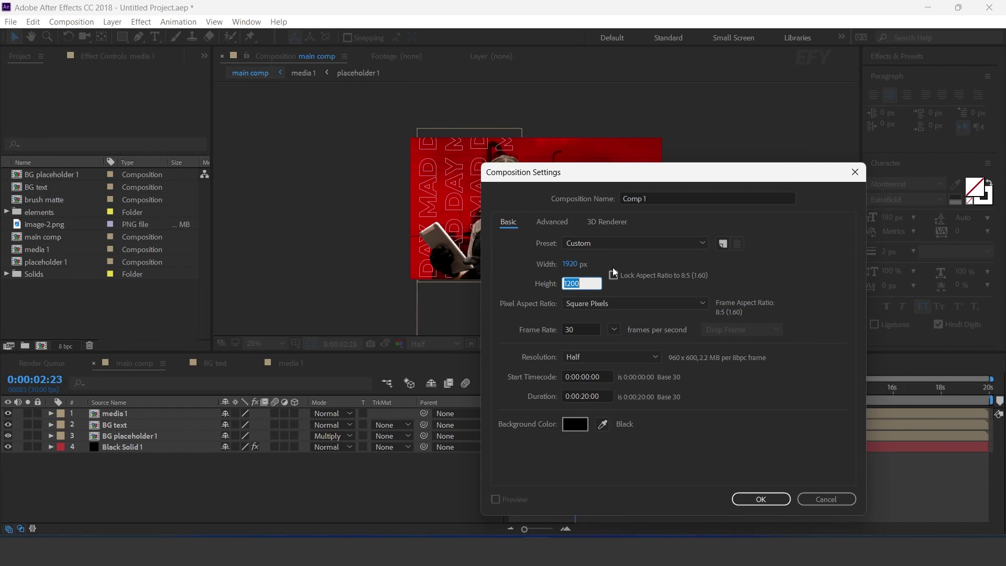
{"action": "type", "text": "530"}
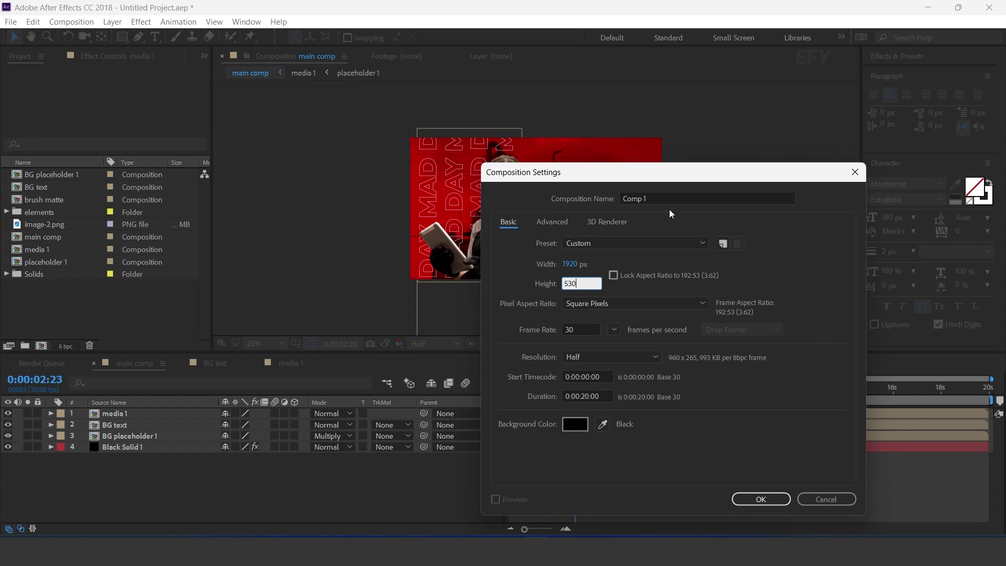
{"action": "left_click", "coordinate": [645, 198]}
{"action": "type", "text": "tron paper"}
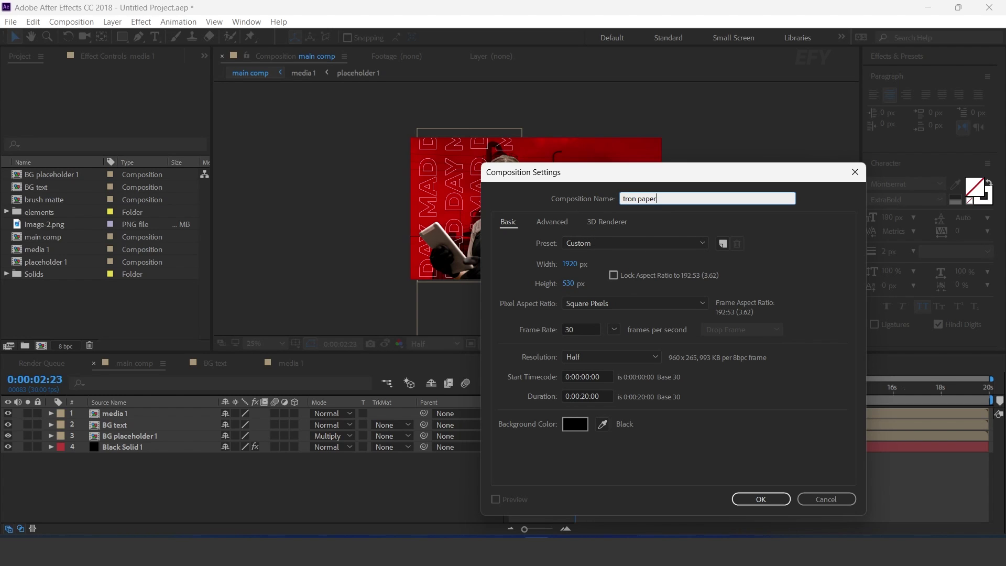
{"action": "key", "text": "Return"}
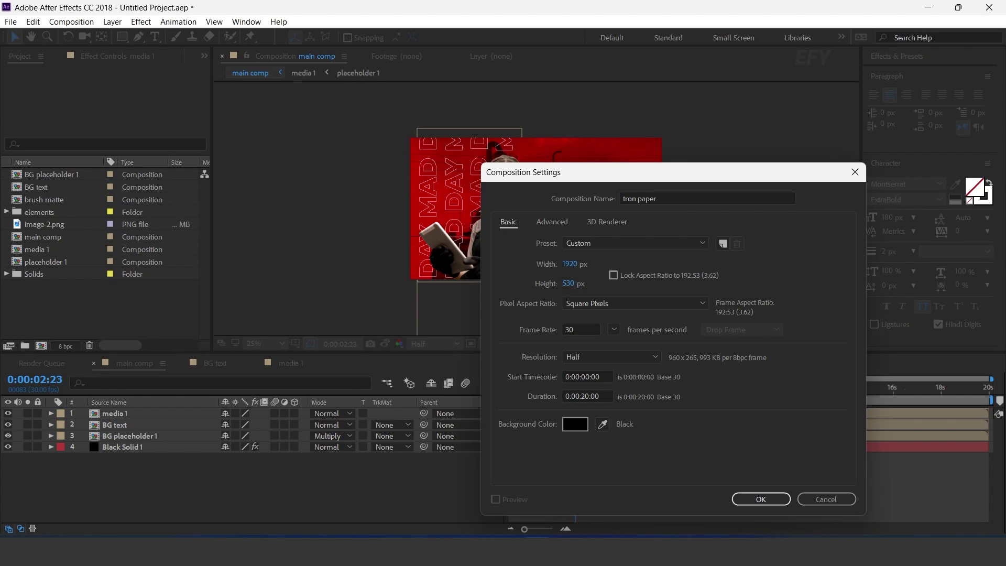
Add tron-paper.png from the elements folder into the comp, then close it
{"action": "left_click", "coordinate": [6, 212]}
{"action": "left_click", "coordinate": [71, 273]}
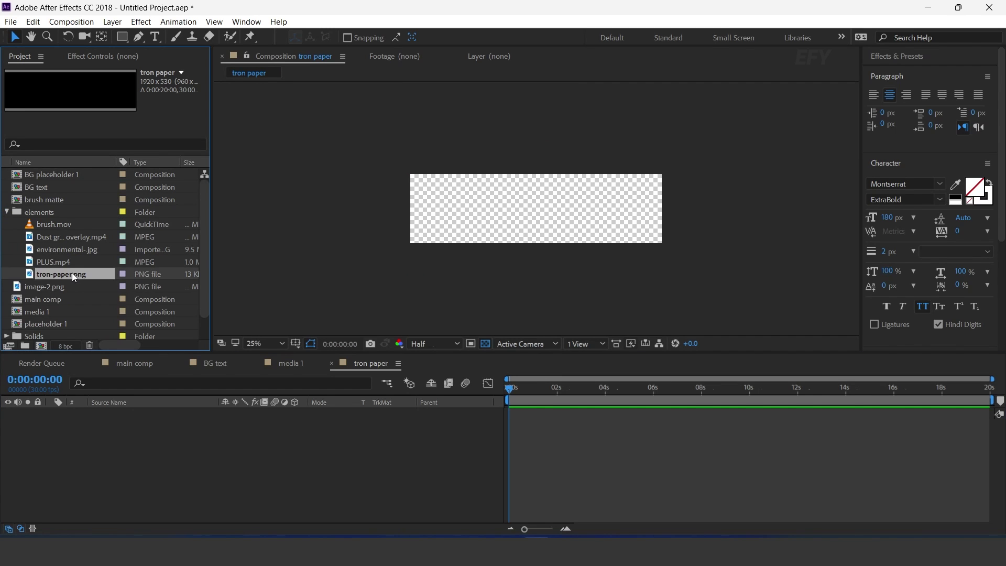
{"action": "left_click_drag", "start_coordinate": [29, 274], "coordinate": [174, 447]}
{"action": "left_click", "coordinate": [174, 448]}
{"action": "key", "text": "period"}
{"action": "key", "text": "period"}
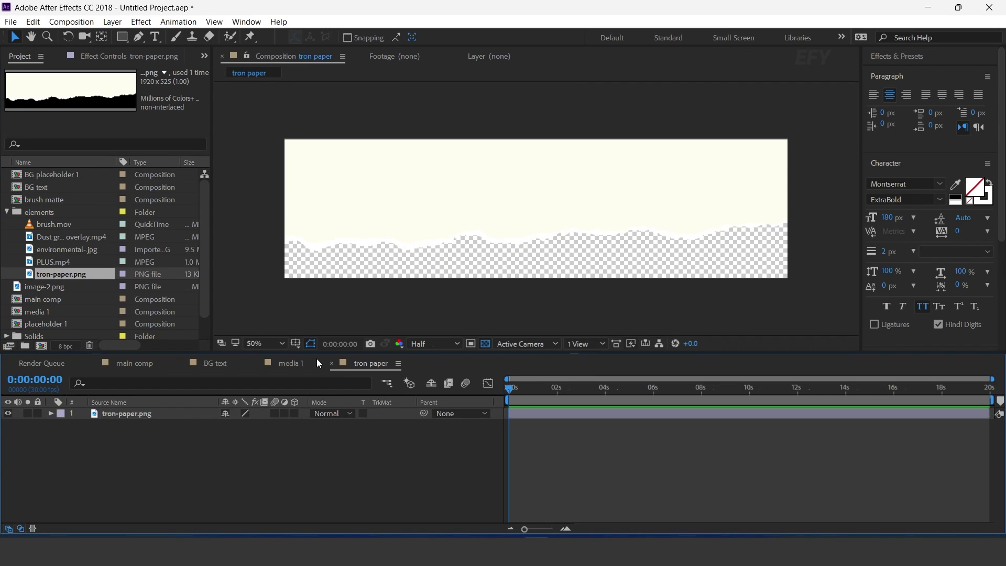
{"action": "left_click", "coordinate": [331, 362]}
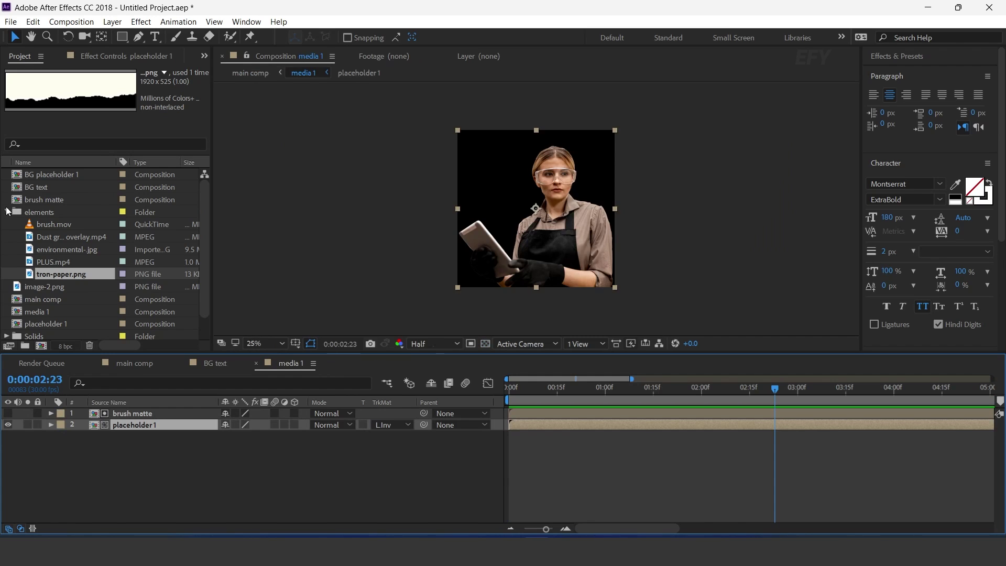
{"action": "left_click", "coordinate": [6, 212]}
{"action": "left_click", "coordinate": [46, 297]}
Add the tron paper comp on top of main comp and set its Rotation to 180°
{"action": "left_click", "coordinate": [131, 364]}
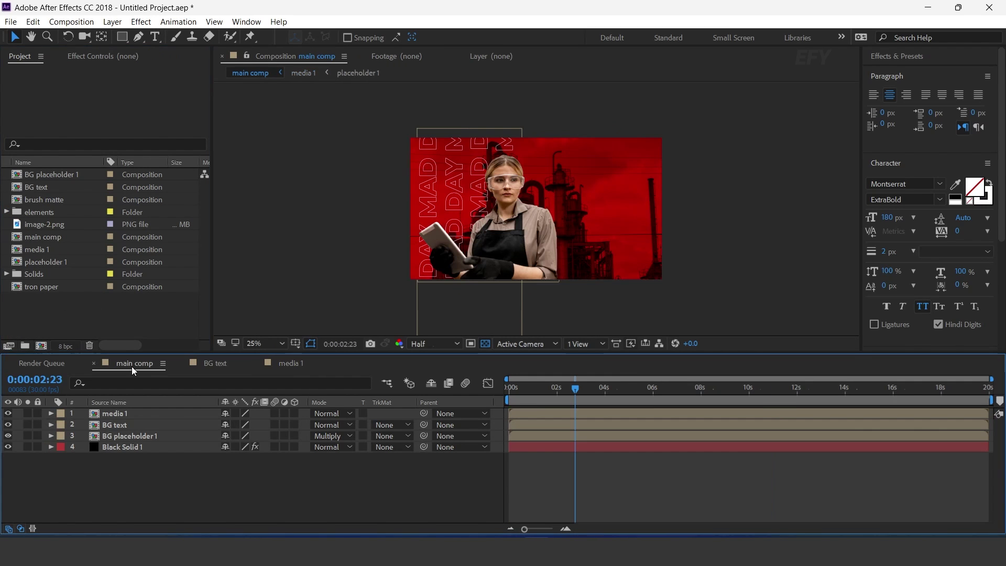
{"action": "left_click_drag", "start_coordinate": [43, 288], "coordinate": [125, 411]}
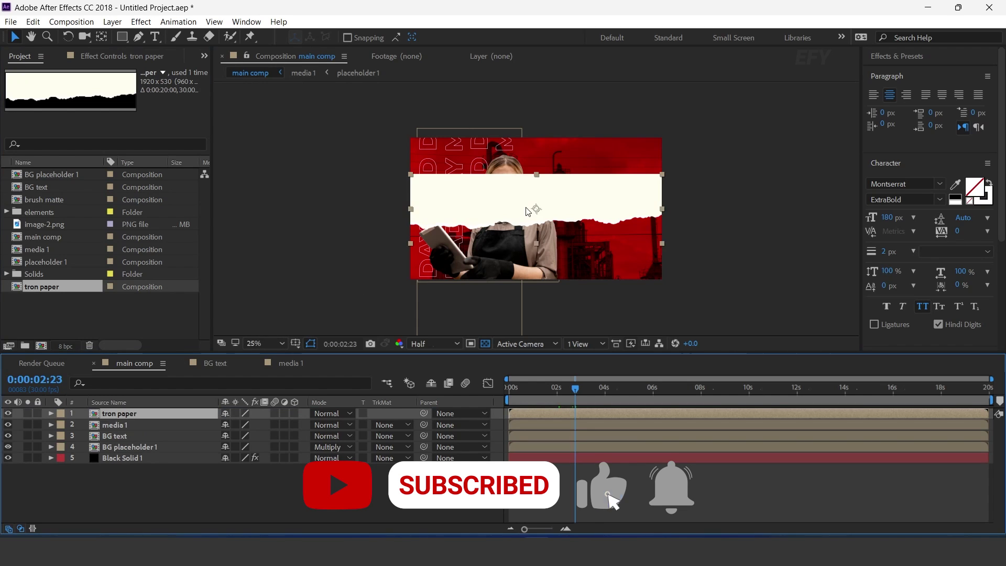
{"action": "scroll", "coordinate": [540, 210], "scroll_direction": "up", "scroll_amount": 2}
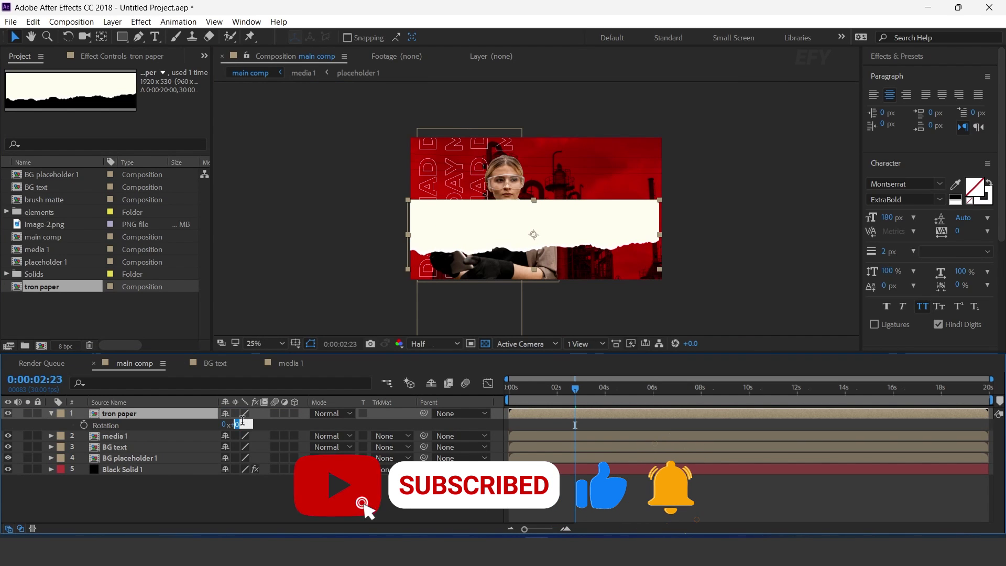
{"action": "left_click", "coordinate": [238, 425]}
{"action": "type", "text": "180"}
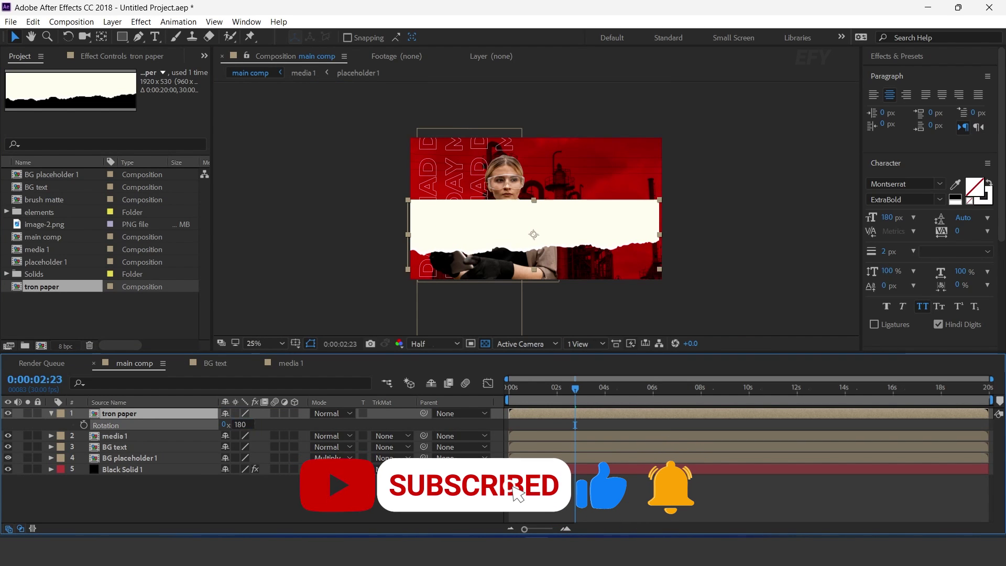
{"action": "key", "text": "Return"}
Tilt the paper strip to about 169.8° and position it along the bottom right
{"action": "left_click_drag", "start_coordinate": [578, 267], "coordinate": [579, 280]}
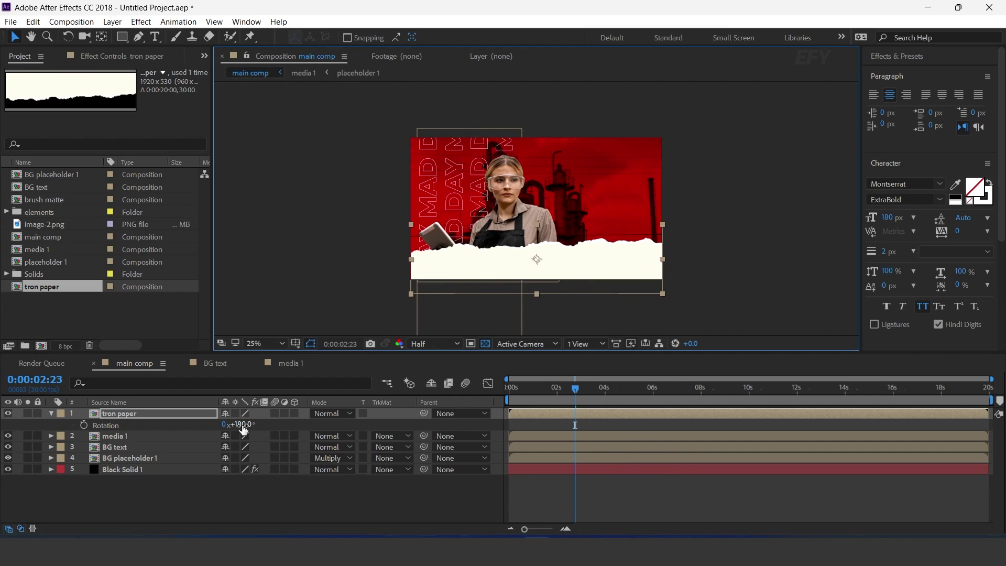
{"action": "left_click_drag", "start_coordinate": [239, 424], "coordinate": [231, 424]}
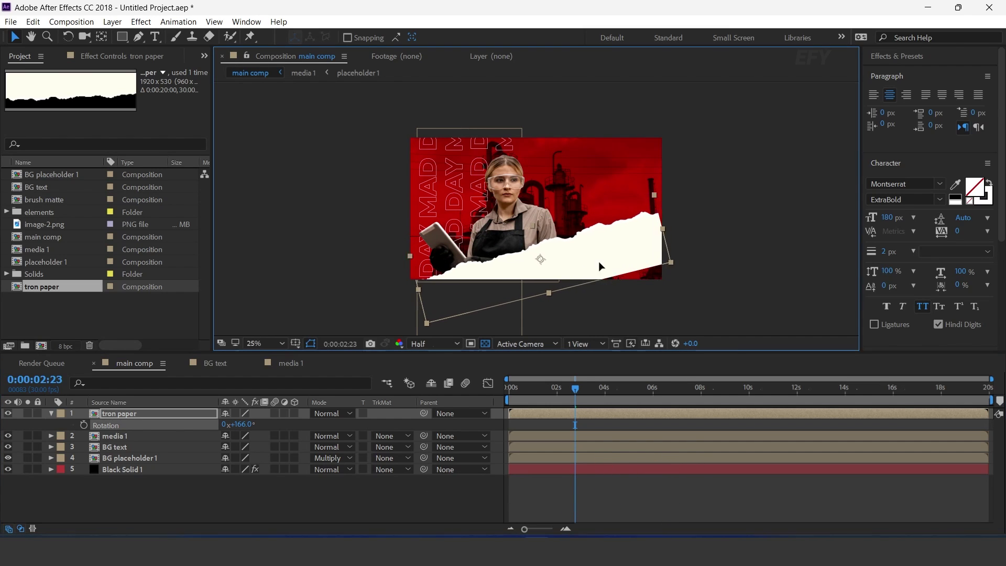
{"action": "left_click_drag", "start_coordinate": [598, 260], "coordinate": [634, 271]}
{"action": "left_click_drag", "start_coordinate": [257, 426], "coordinate": [282, 429]}
{"action": "left_click_drag", "start_coordinate": [666, 283], "coordinate": [645, 280]}
{"action": "left_click_drag", "start_coordinate": [239, 424], "coordinate": [235, 424]}
{"action": "left_click", "coordinate": [573, 315]}
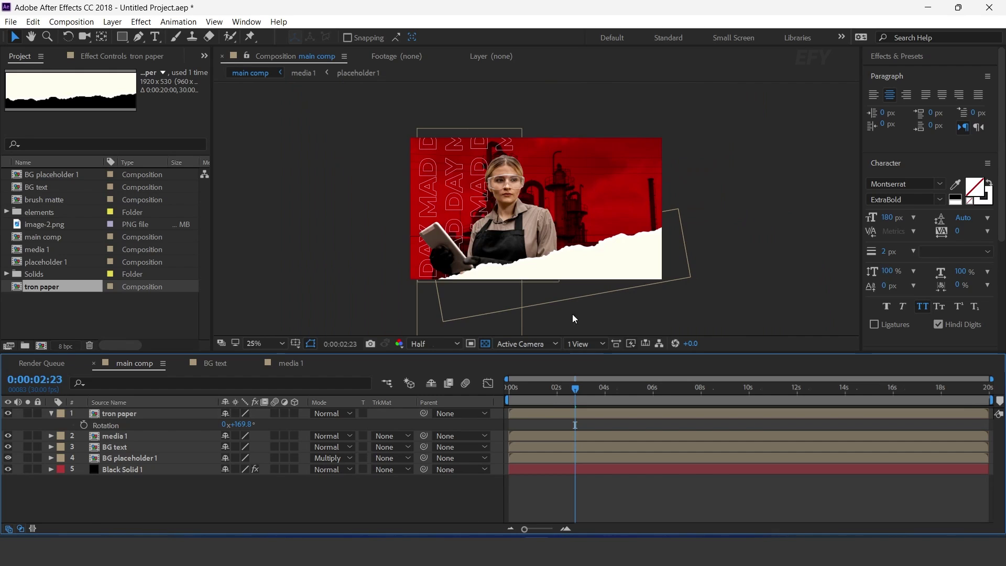
{"action": "left_click", "coordinate": [53, 414]}
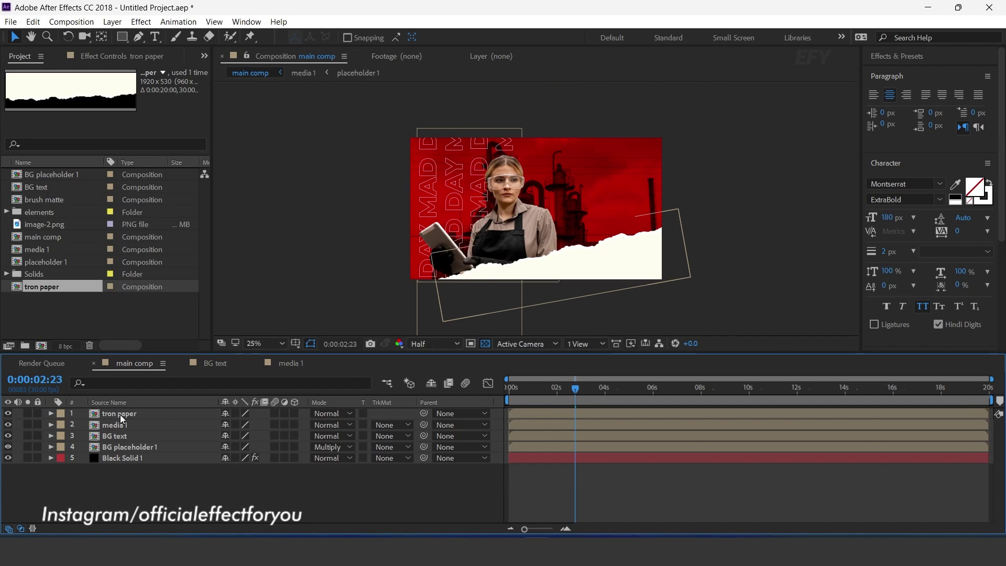
{"action": "left_click", "coordinate": [121, 414]}
Apply a Drop Shadow effect to tron paper and zoom to its torn edge
{"action": "key", "text": "ctrl+space"}
{"action": "type", "text": "drop"}
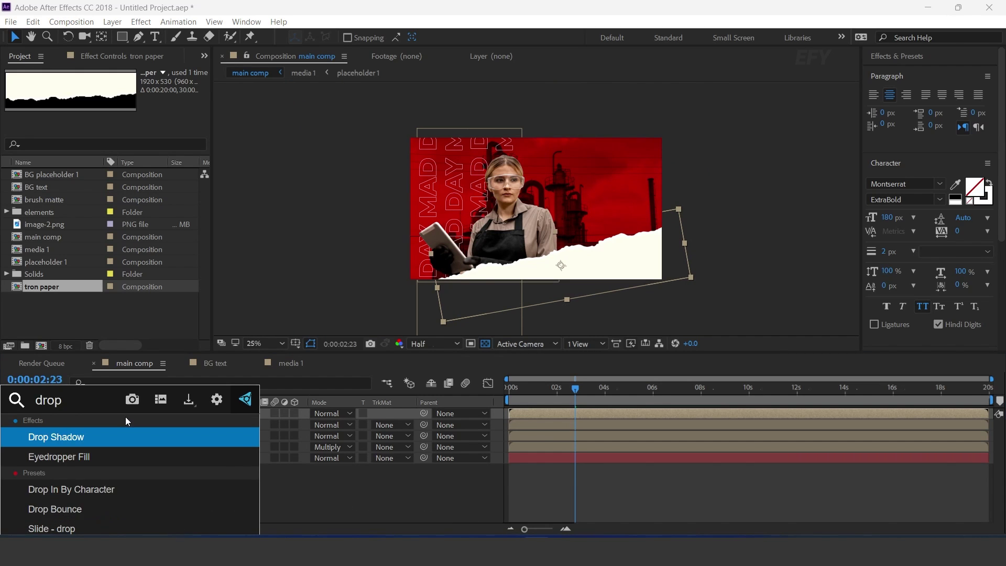
{"action": "key", "text": "Return"}
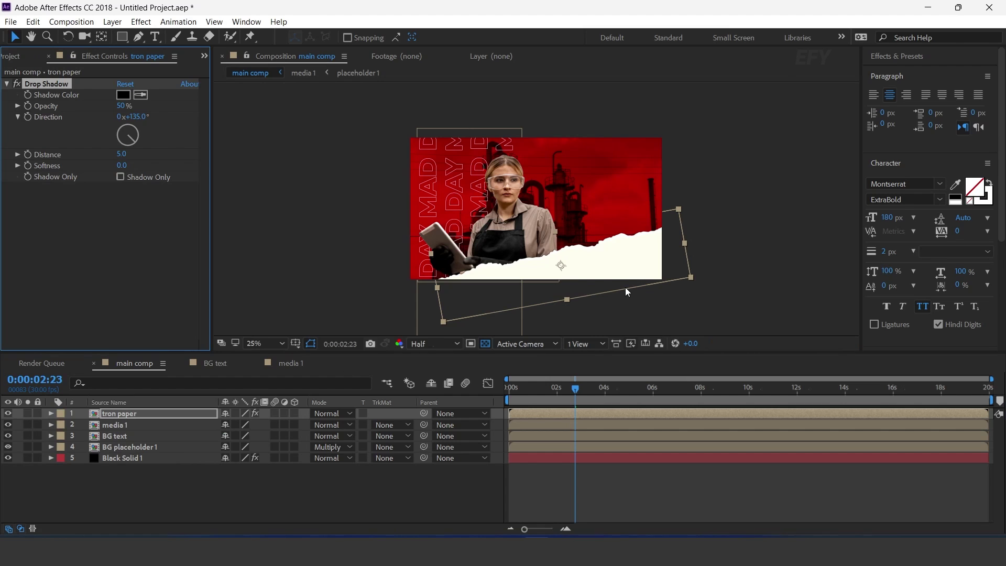
{"action": "key", "text": "period"}
{"action": "left_click_drag", "start_coordinate": [728, 315], "coordinate": [687, 220]}
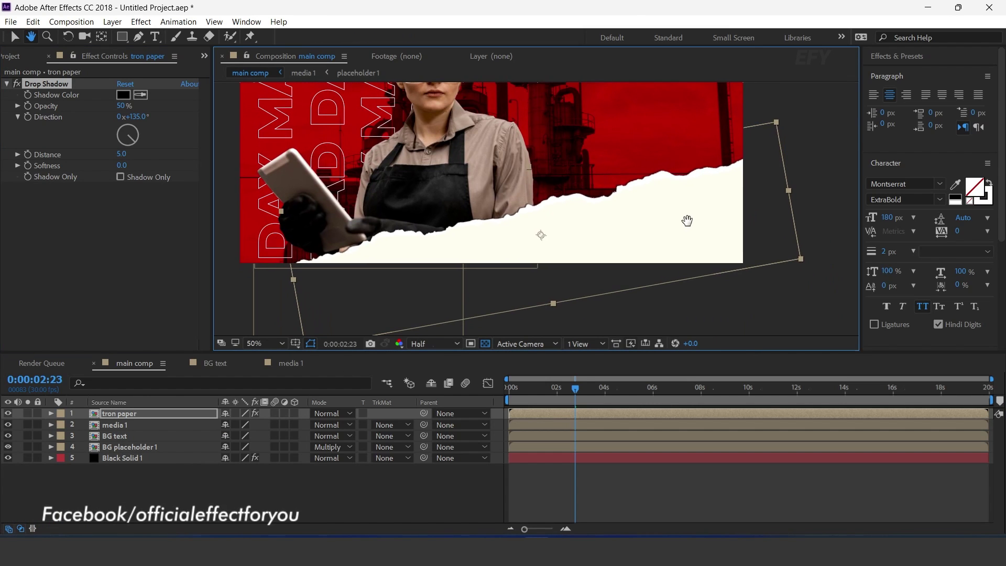
{"action": "key", "text": "v"}
Set the drop shadow's distance to 8 and softness to 20
{"action": "left_click", "coordinate": [123, 155]}
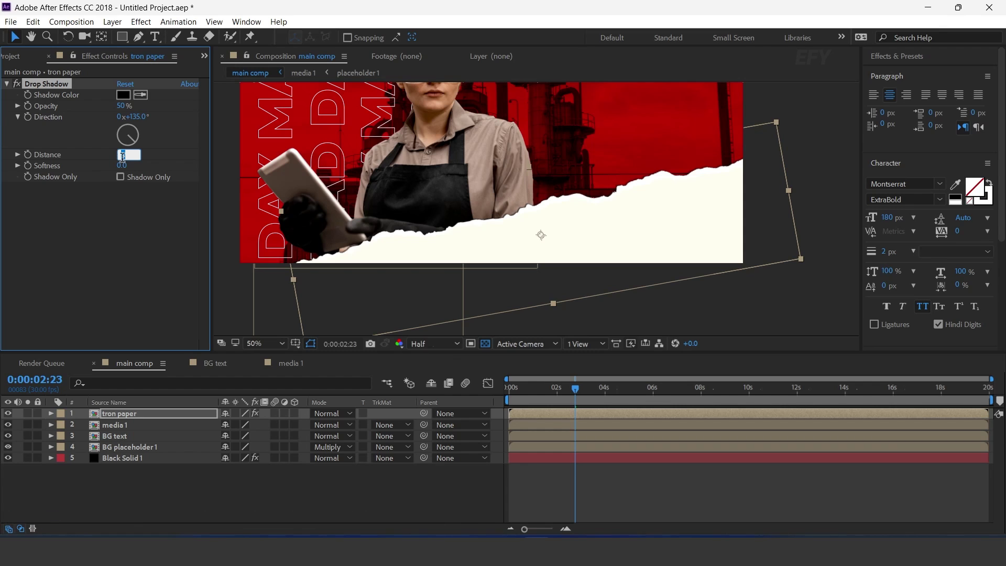
{"action": "type", "text": "8"}
{"action": "key", "text": "Return"}
{"action": "left_click", "coordinate": [122, 165]}
{"action": "left_click", "coordinate": [244, 499]}
{"action": "left_click", "coordinate": [122, 416]}
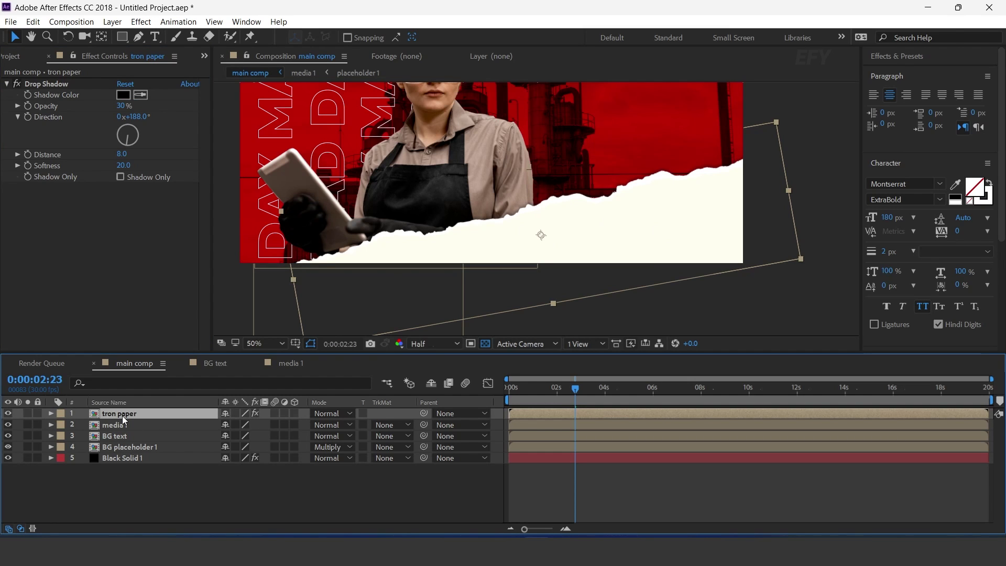
{"action": "key", "text": "ctrl+space"}
Apply CC Page Turn to the tron paper layer, folding from the Top Left Corner
{"action": "type", "text": "pa"}
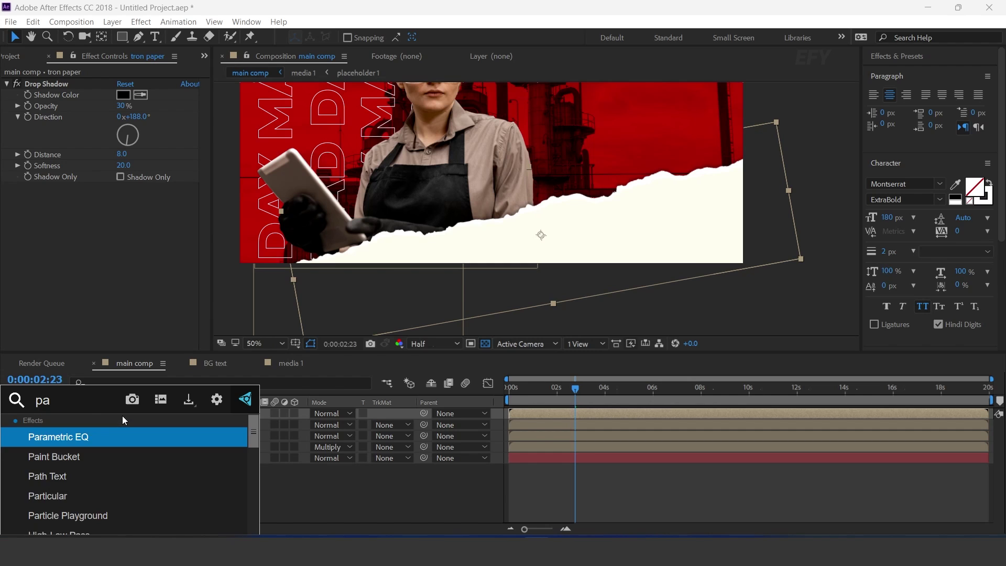
{"action": "type", "text": "ge"}
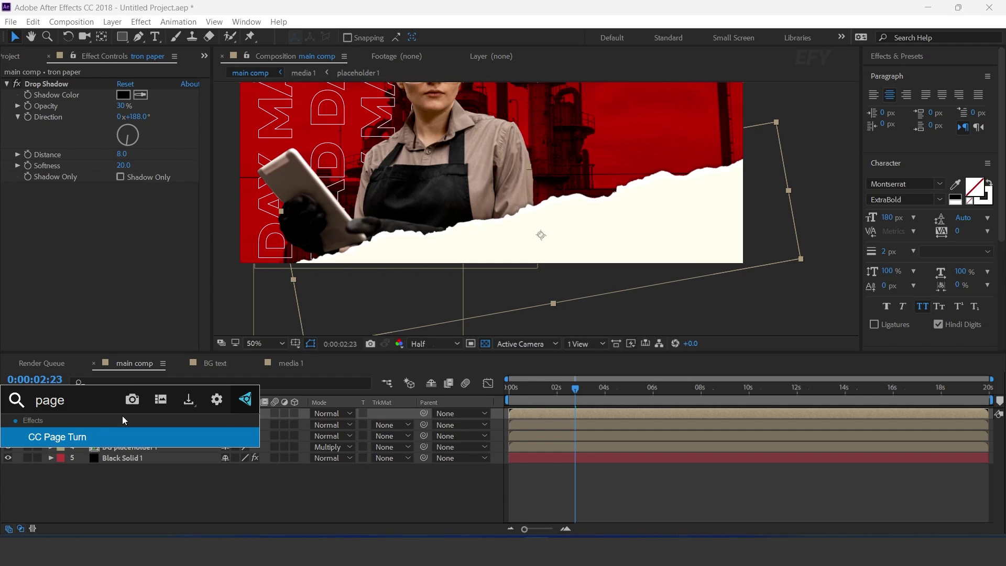
{"action": "key", "text": "Return"}
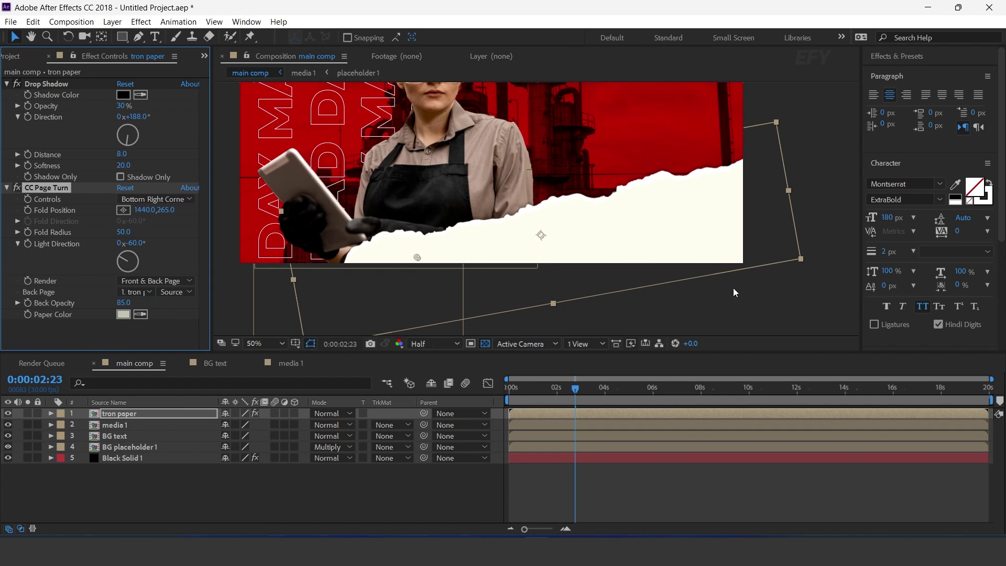
{"action": "scroll", "coordinate": [747, 261], "scroll_direction": "down", "scroll_amount": 1}
{"action": "left_click", "coordinate": [156, 199]}
{"action": "left_click", "coordinate": [162, 231]}
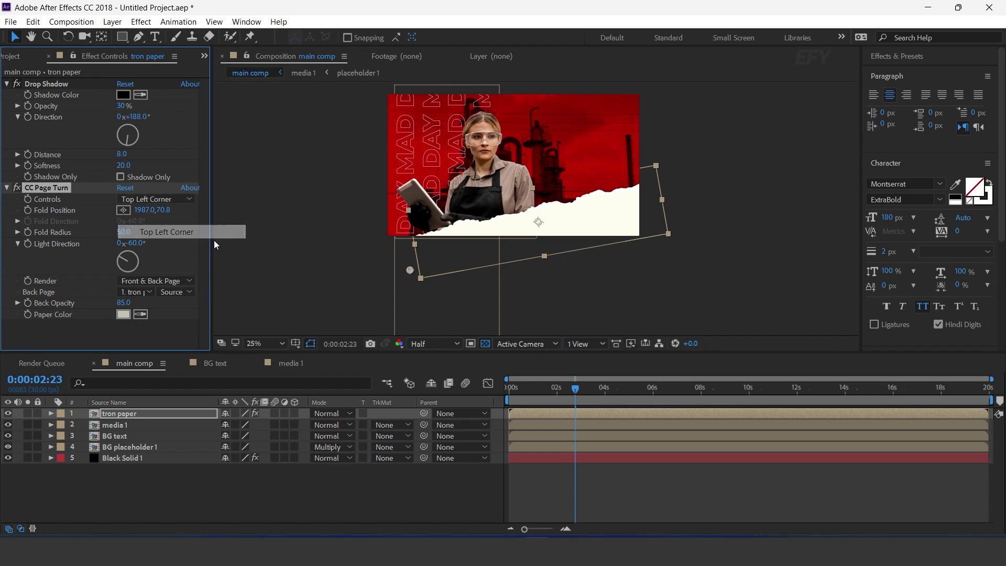
Push the fold position far off-frame to 4360,-400.4 and return to the first frame
{"action": "left_click_drag", "start_coordinate": [410, 270], "coordinate": [620, 234]}
{"action": "left_click_drag", "start_coordinate": [499, 265], "coordinate": [203, 339]}
{"action": "scroll", "coordinate": [485, 233], "scroll_direction": "down", "scroll_amount": 2}
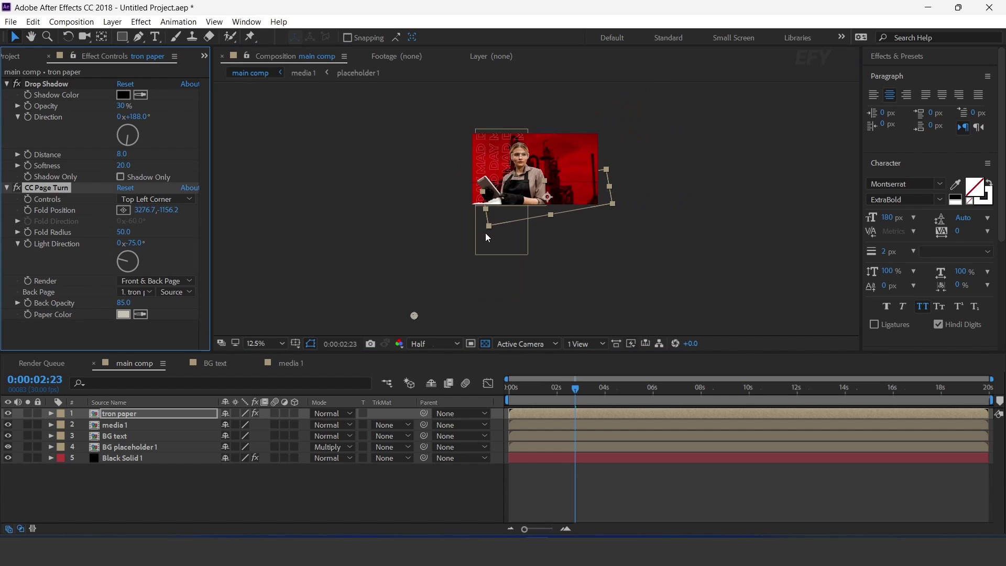
{"action": "left_click_drag", "start_coordinate": [419, 301], "coordinate": [332, 289]}
{"action": "left_click", "coordinate": [509, 390]}
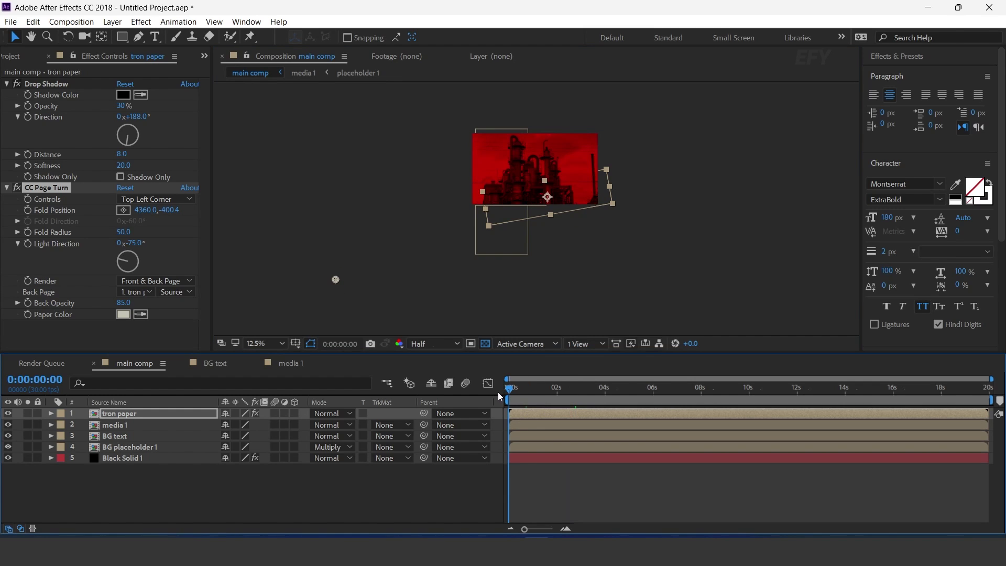
Keyframe the fold sweeping across to reveal the paper around 1:18, and set Back Opacity to 100
{"action": "left_click", "coordinate": [29, 211]}
{"action": "scroll", "coordinate": [514, 388], "scroll_direction": "up", "scroll_amount": 2}
{"action": "left_click_drag", "start_coordinate": [514, 387], "coordinate": [658, 395]}
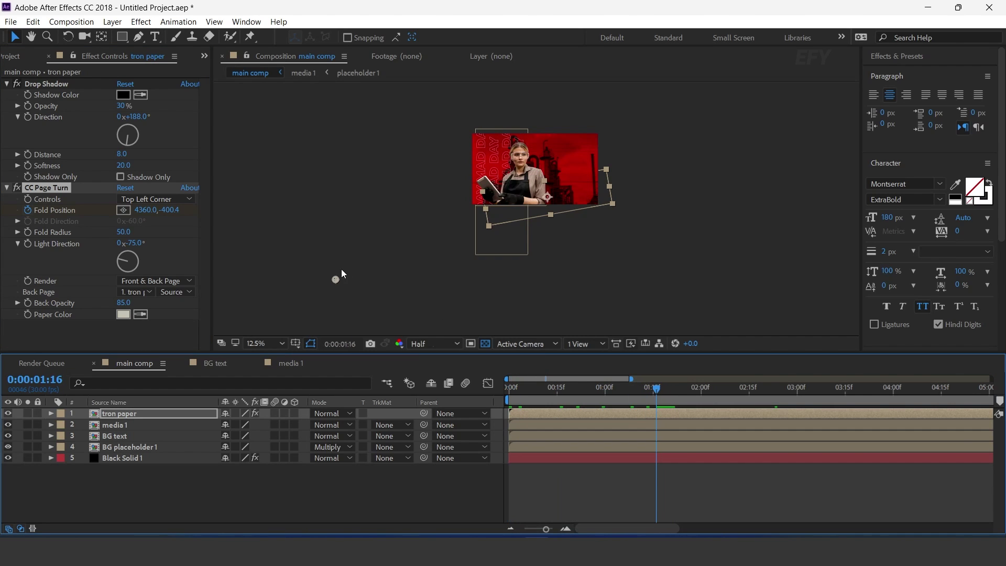
{"action": "left_click_drag", "start_coordinate": [335, 280], "coordinate": [598, 223]}
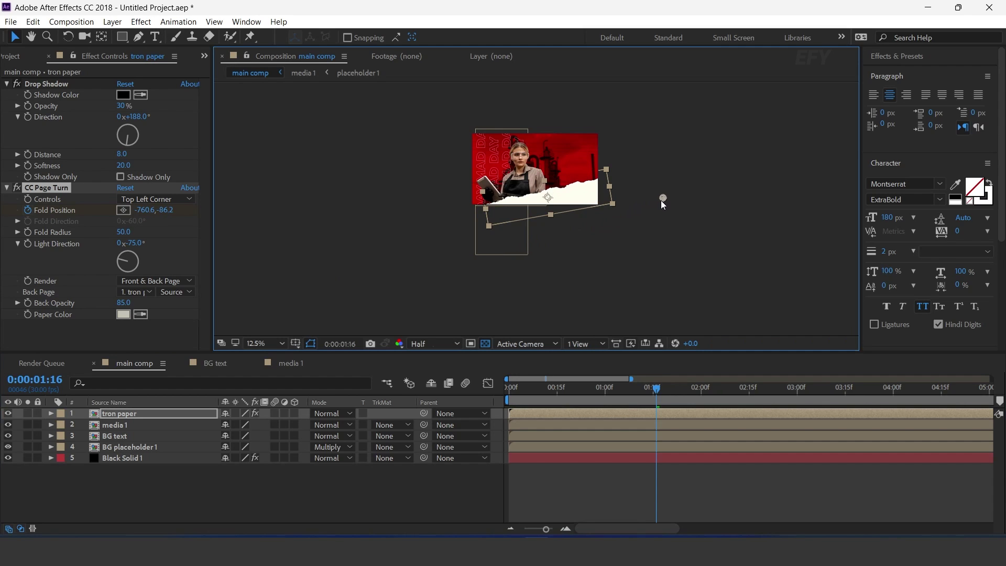
{"action": "key", "text": "period"}
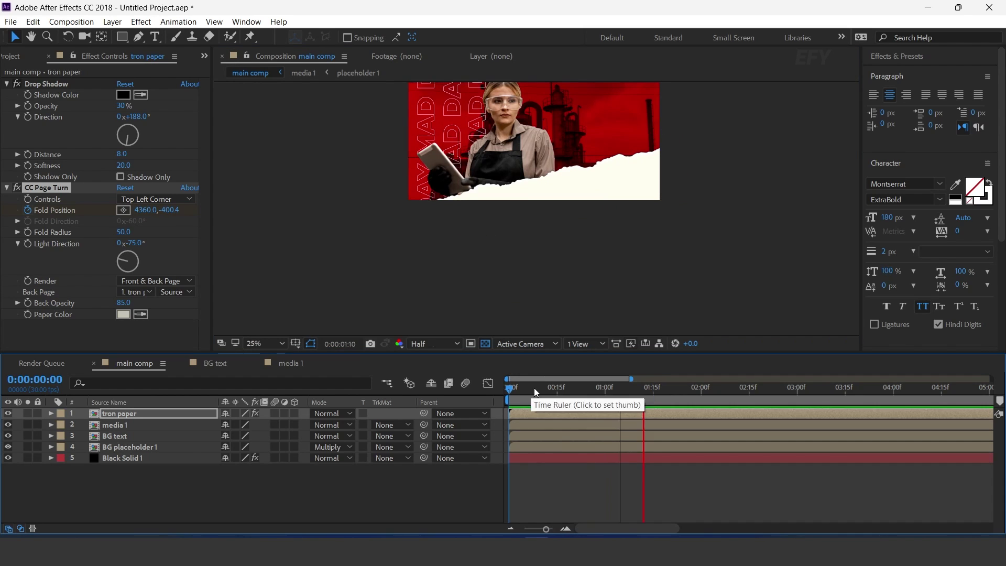
{"action": "left_click_drag", "start_coordinate": [533, 388], "coordinate": [599, 391]}
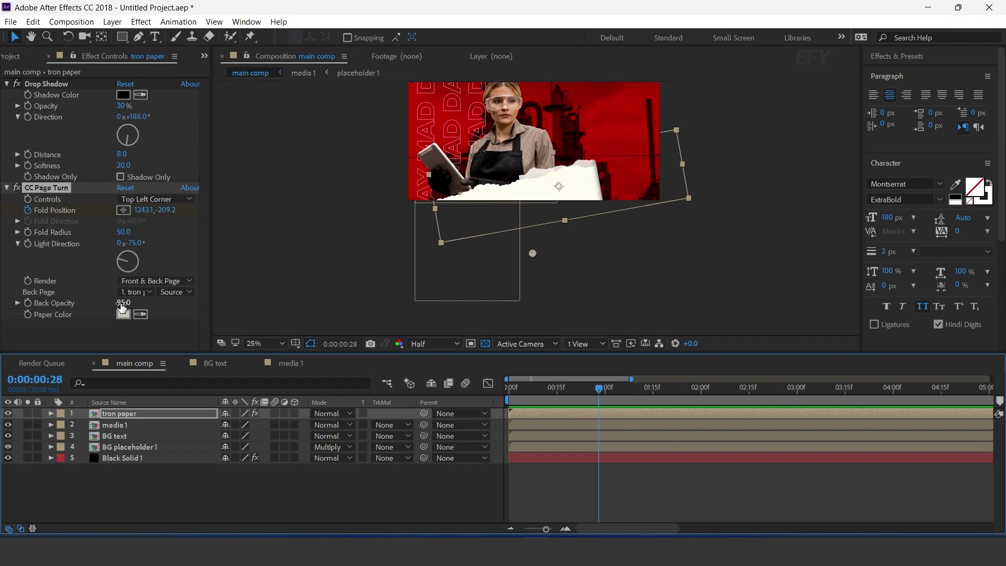
{"action": "left_click_drag", "start_coordinate": [129, 303], "coordinate": [296, 308]}
{"action": "key", "text": "period"}
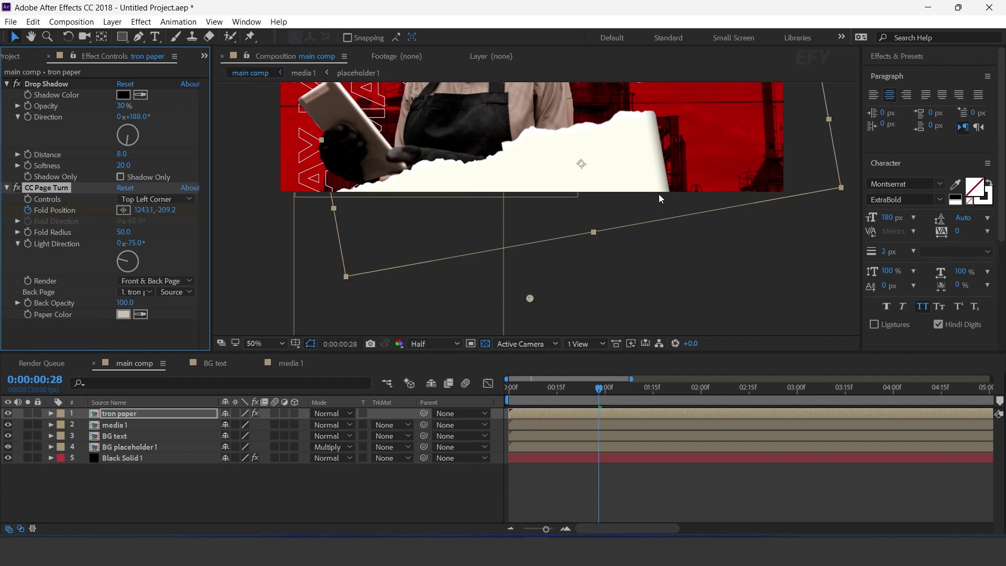
Retime the end Fold Position keyframe to 1:00, preview, then pull it slightly earlier
{"action": "left_click", "coordinate": [602, 411]}
{"action": "key", "text": "u"}
{"action": "left_click_drag", "start_coordinate": [656, 437], "coordinate": [599, 436]}
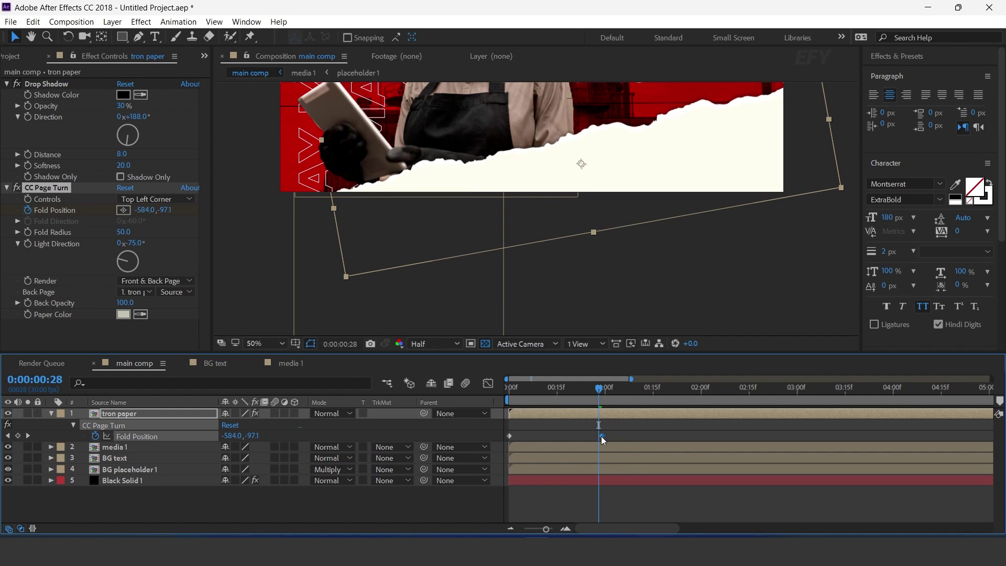
{"action": "key", "text": "Home"}
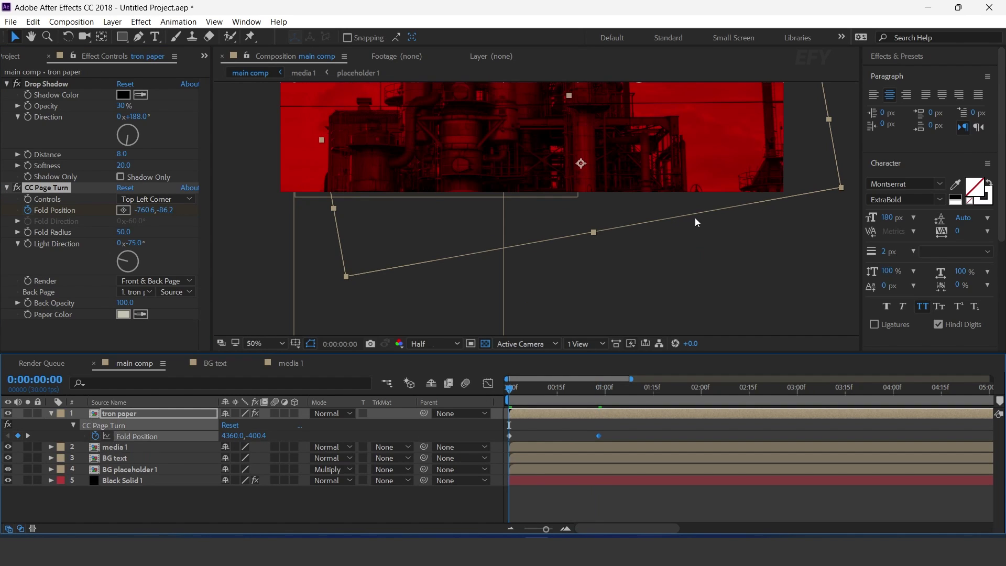
{"action": "key", "text": "comma"}
{"action": "key", "text": "space"}
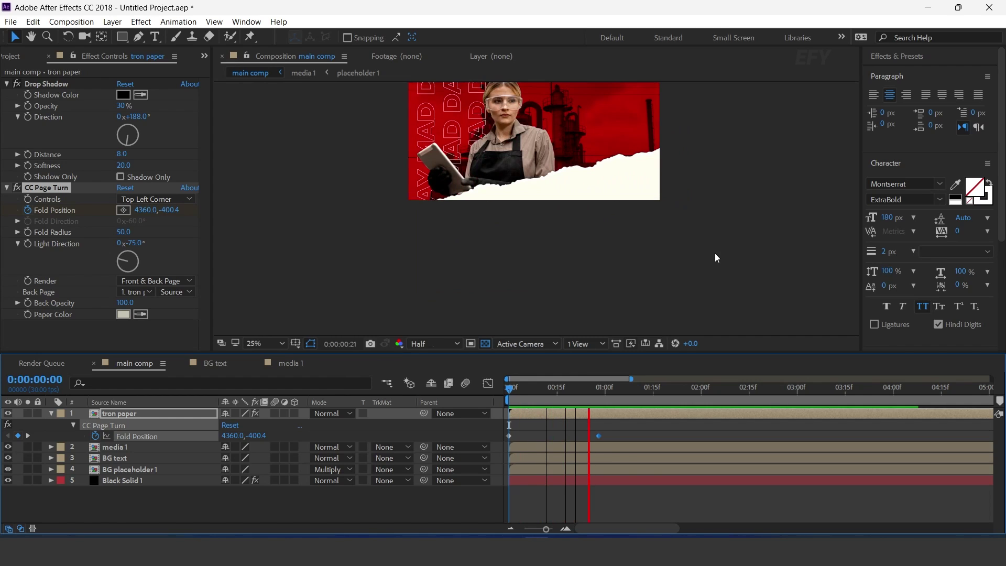
{"action": "left_click", "coordinate": [568, 389]}
{"action": "left_click_drag", "start_coordinate": [598, 436], "coordinate": [563, 436]}
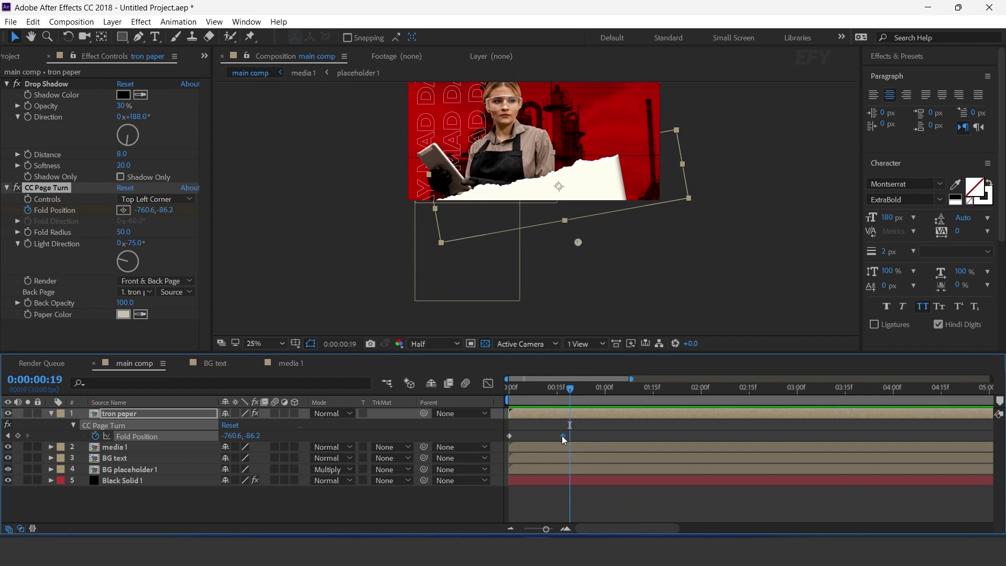
{"action": "left_click", "coordinate": [560, 389]}
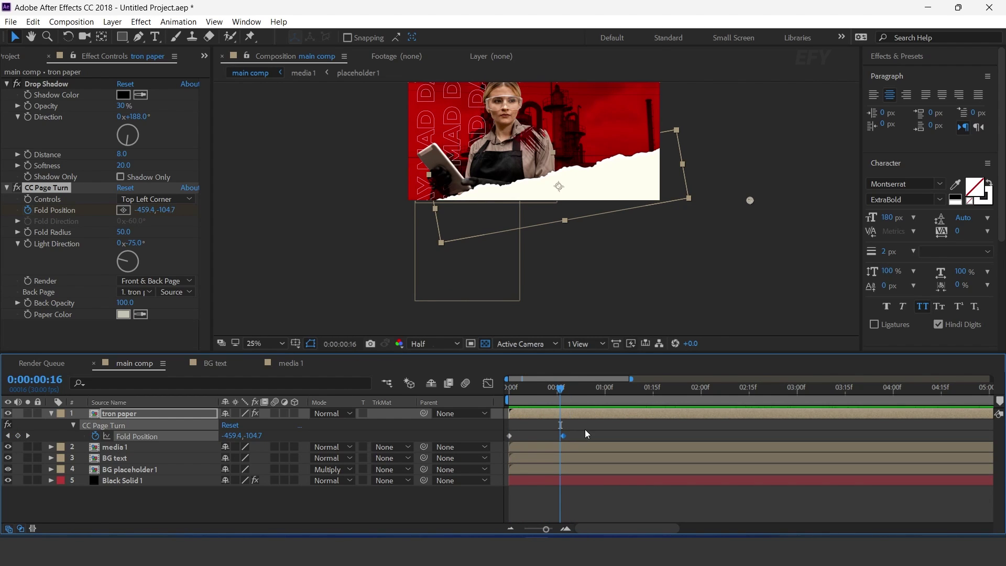
Apply Easy Ease to the fold keyframes and fine-tune the end keyframe to about one second
{"action": "right_click", "coordinate": [565, 434]}
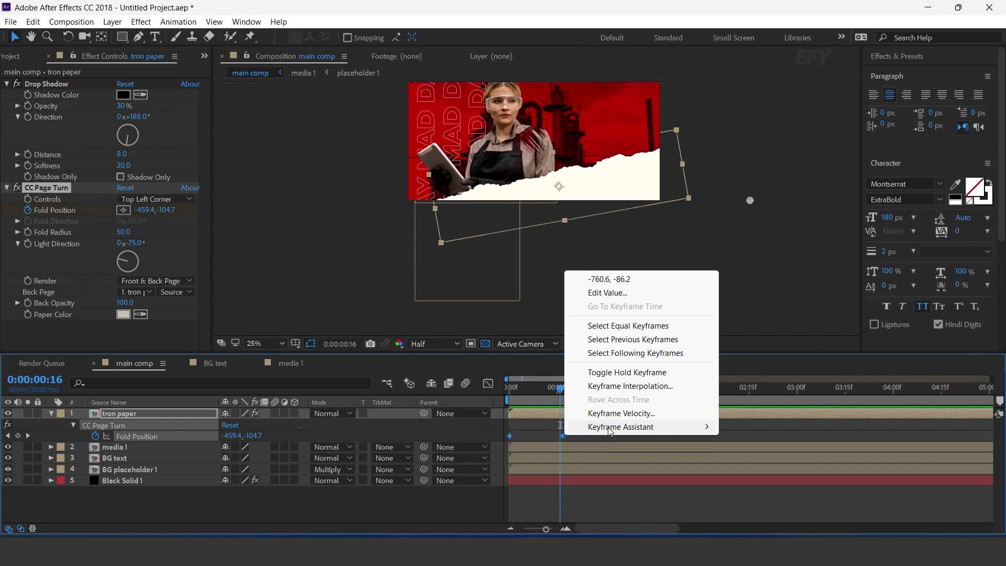
{"action": "mouse_move", "coordinate": [681, 426]}
{"action": "left_click", "coordinate": [758, 330]}
{"action": "key", "text": "Home"}
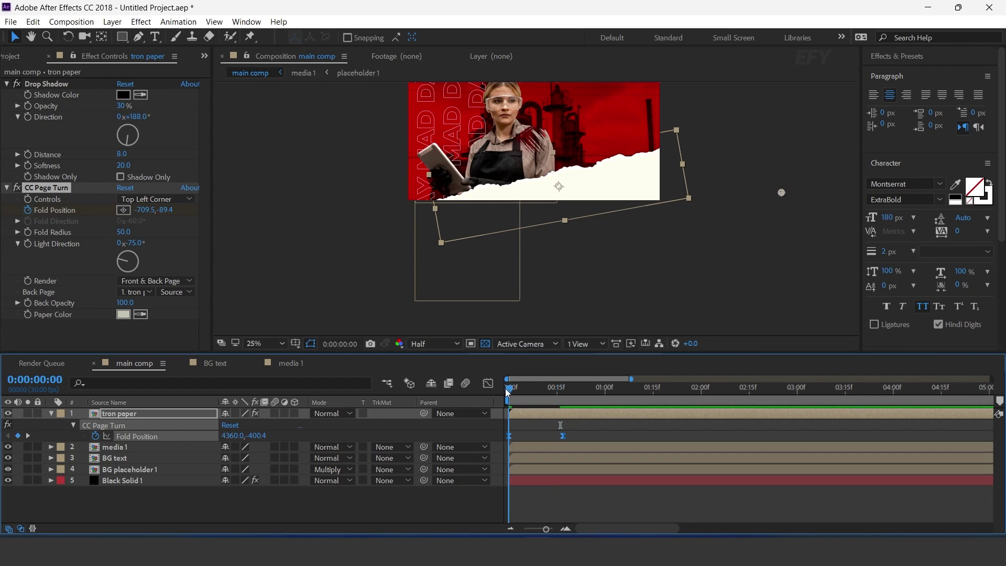
{"action": "left_click", "coordinate": [540, 387]}
{"action": "left_click_drag", "start_coordinate": [565, 436], "coordinate": [581, 436]}
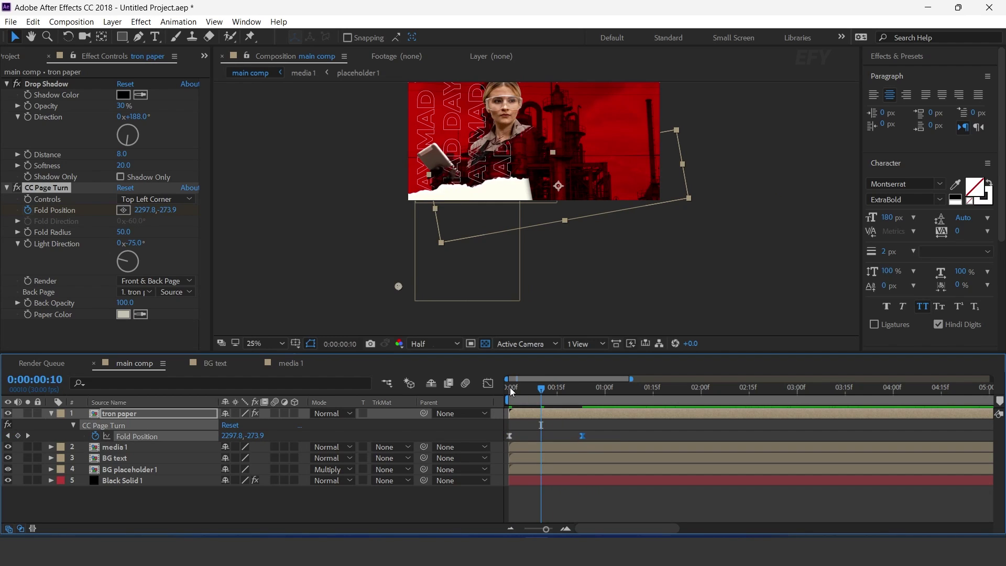
{"action": "left_click_drag", "start_coordinate": [514, 391], "coordinate": [496, 388]}
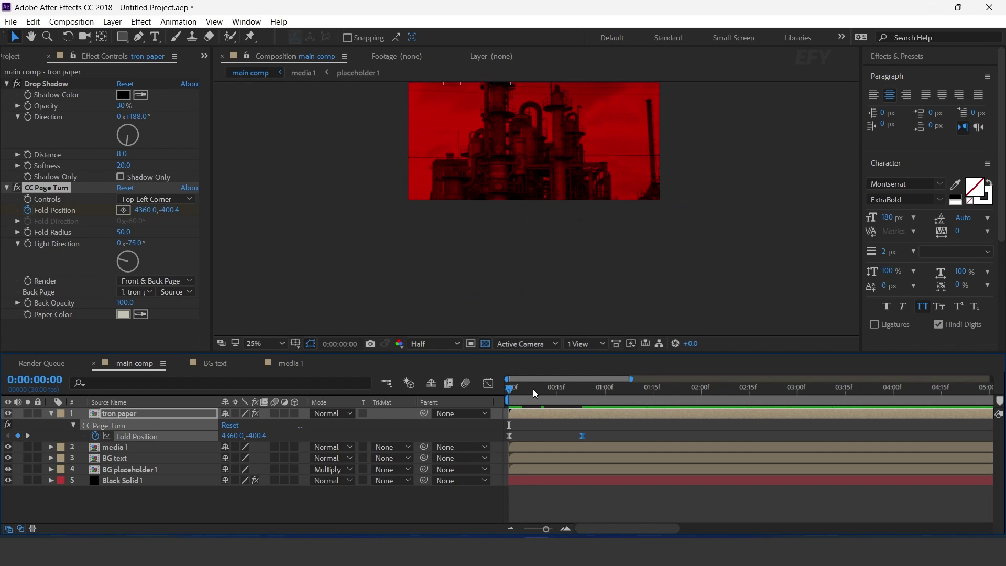
{"action": "key", "text": "space"}
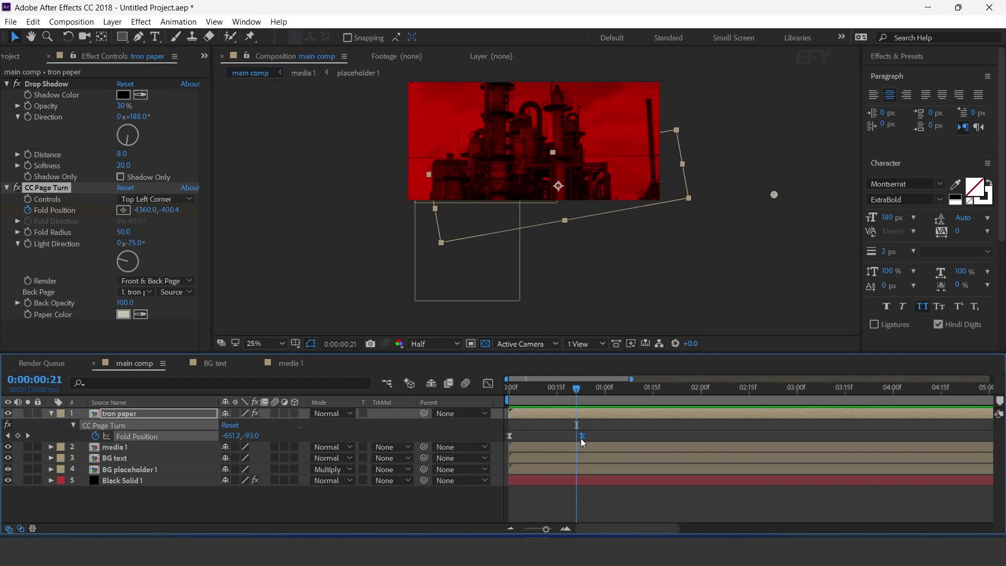
{"action": "left_click_drag", "start_coordinate": [581, 436], "coordinate": [608, 437]}
{"action": "left_click", "coordinate": [509, 389]}
{"action": "key", "text": "space"}
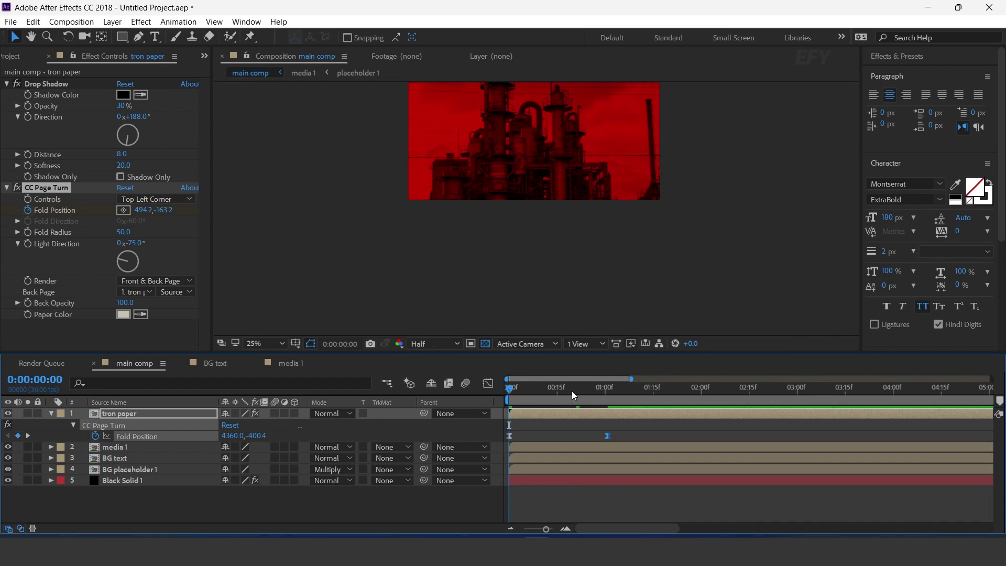
{"action": "left_click", "coordinate": [618, 391]}
{"action": "left_click_drag", "start_coordinate": [773, 162], "coordinate": [741, 220]}
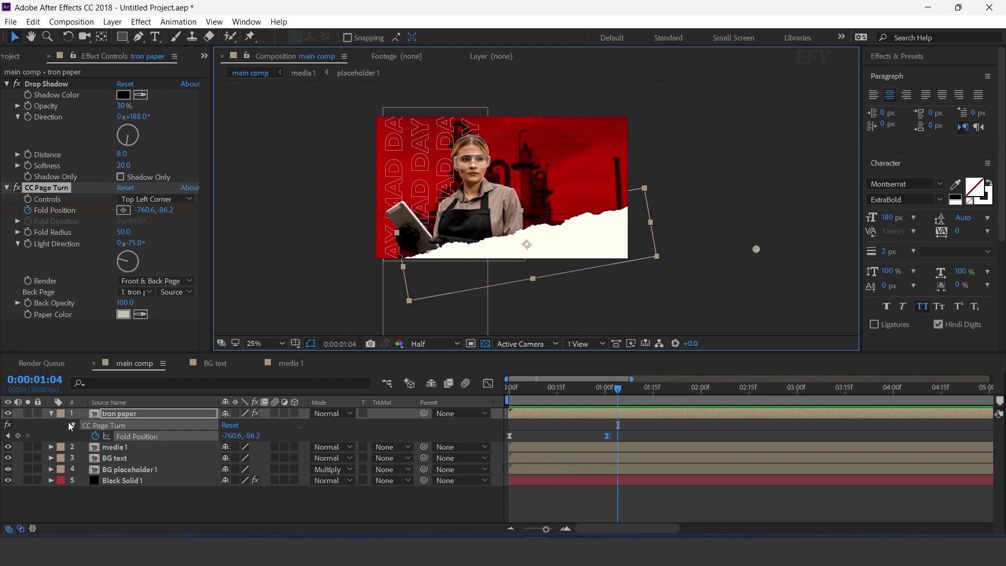
Duplicate the tron paper layer, rotate the copy to 19.8° and raise it higher
{"action": "left_click", "coordinate": [51, 413]}
{"action": "key", "text": "ctrl+d"}
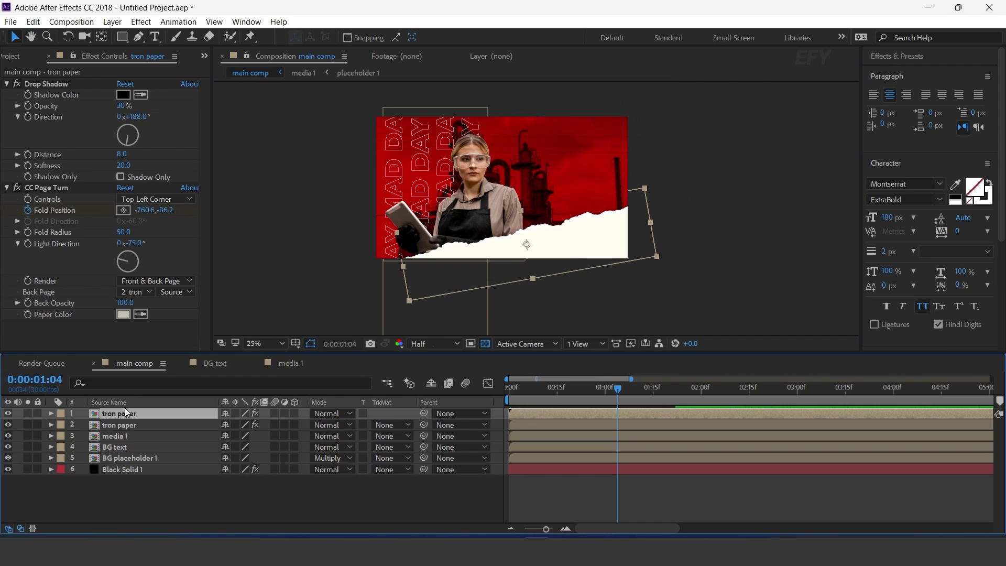
{"action": "left_click_drag", "start_coordinate": [579, 246], "coordinate": [585, 188]}
{"action": "key", "text": "v"}
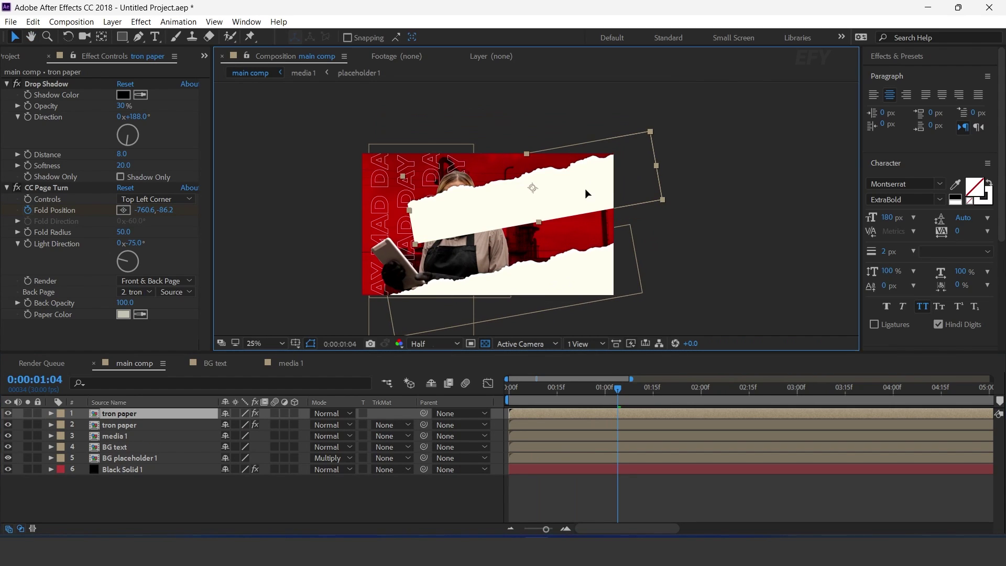
{"action": "key", "text": "r"}
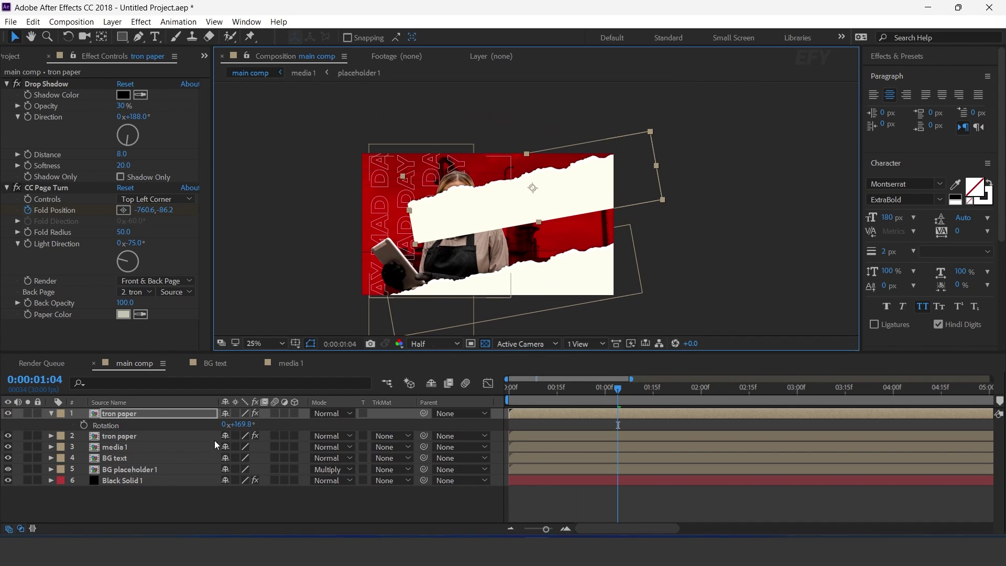
{"action": "left_click_drag", "start_coordinate": [237, 424], "coordinate": [147, 424]}
{"action": "left_click_drag", "start_coordinate": [570, 199], "coordinate": [580, 154]}
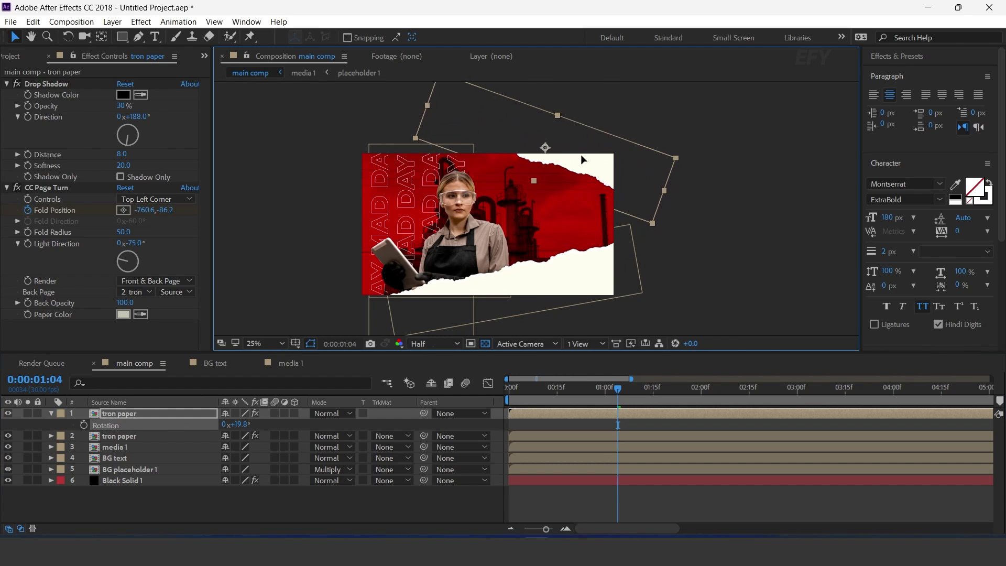
Delay the copy's start by about half a second, preview both tears, and collapse its properties
{"action": "left_click", "coordinate": [507, 389]}
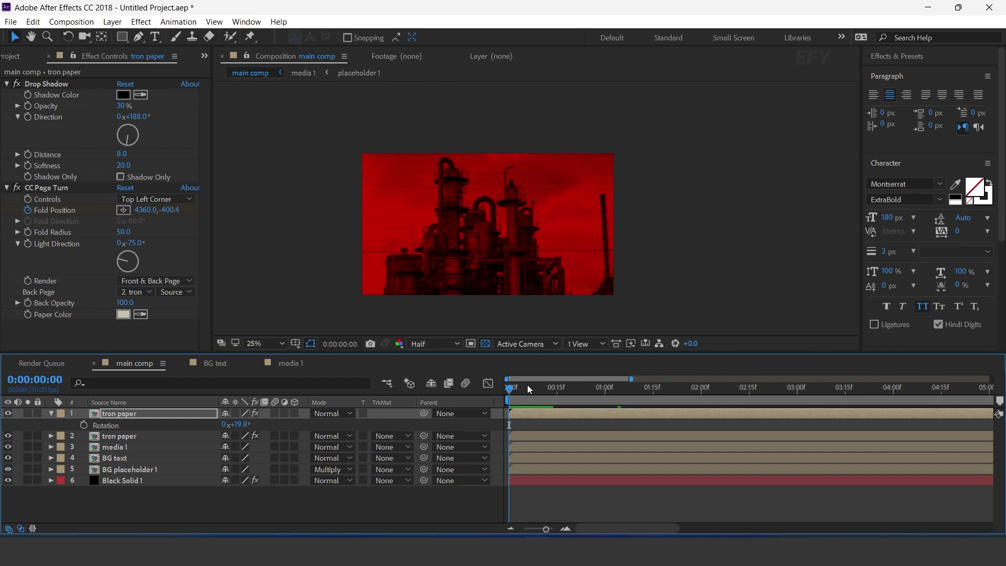
{"action": "left_click_drag", "start_coordinate": [527, 385], "coordinate": [594, 413]}
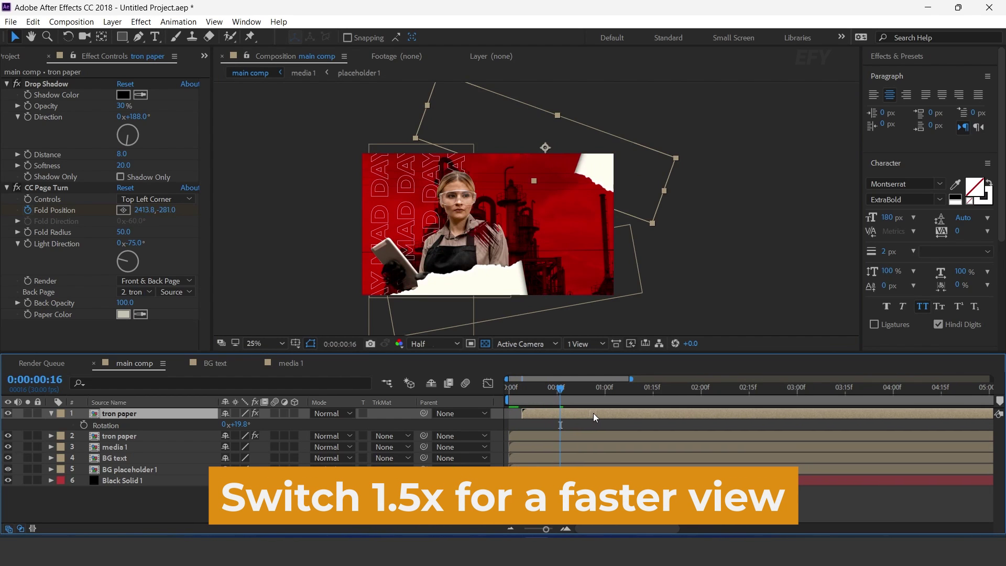
{"action": "left_click_drag", "start_coordinate": [504, 386], "coordinate": [627, 411]}
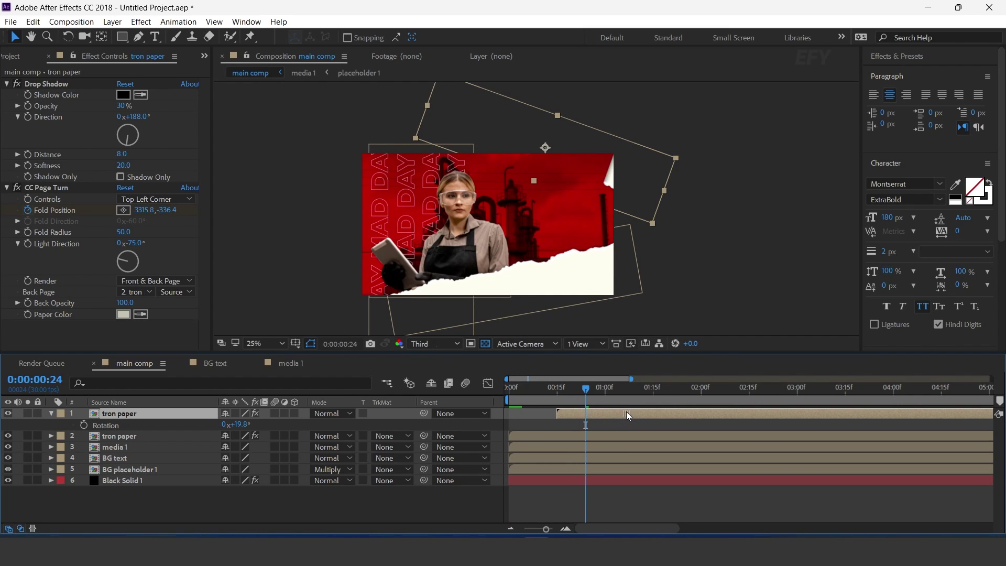
{"action": "left_click", "coordinate": [508, 388]}
{"action": "key", "text": "space"}
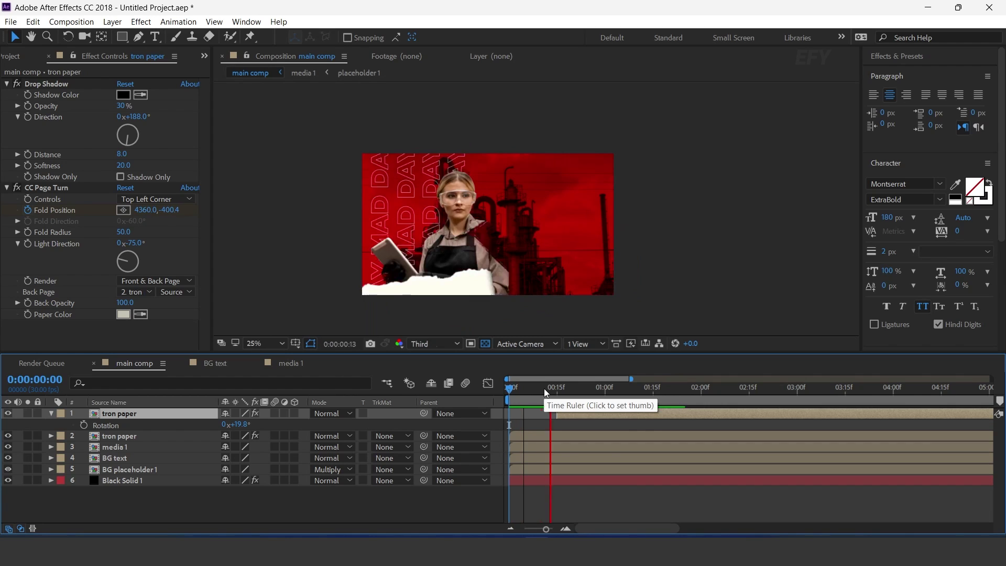
{"action": "left_click_drag", "start_coordinate": [544, 388], "coordinate": [639, 387]}
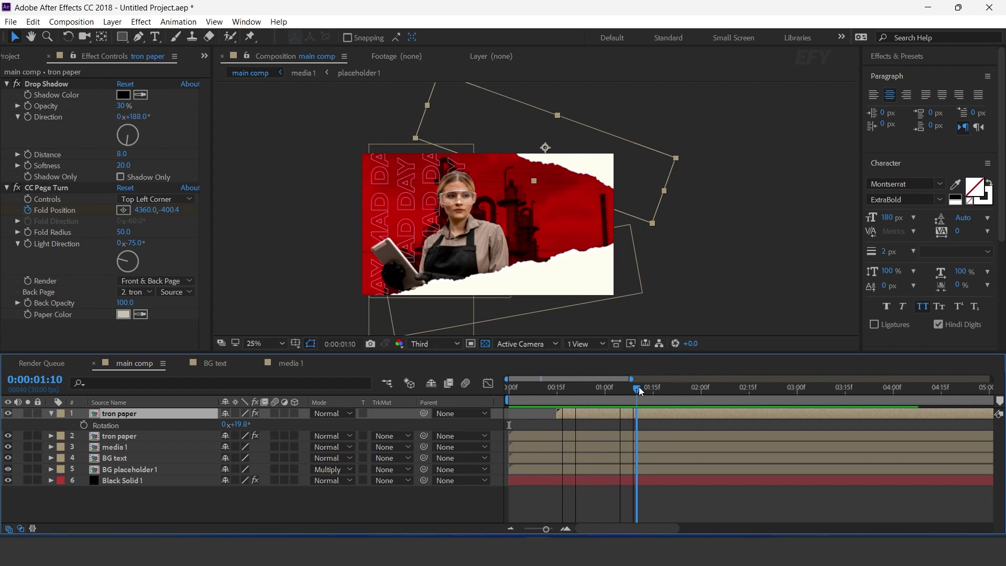
{"action": "left_click", "coordinate": [741, 219]}
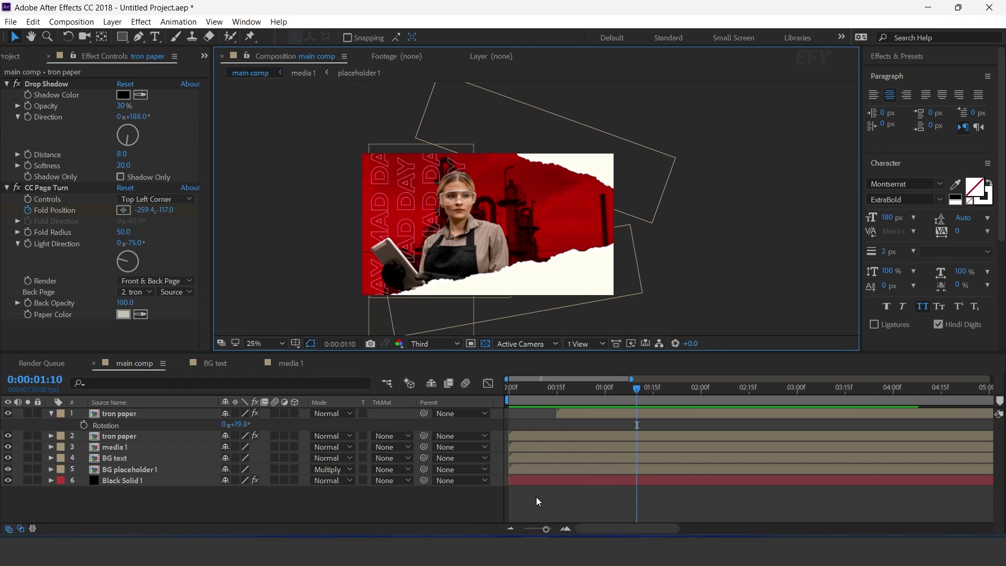
{"action": "left_click", "coordinate": [51, 414]}
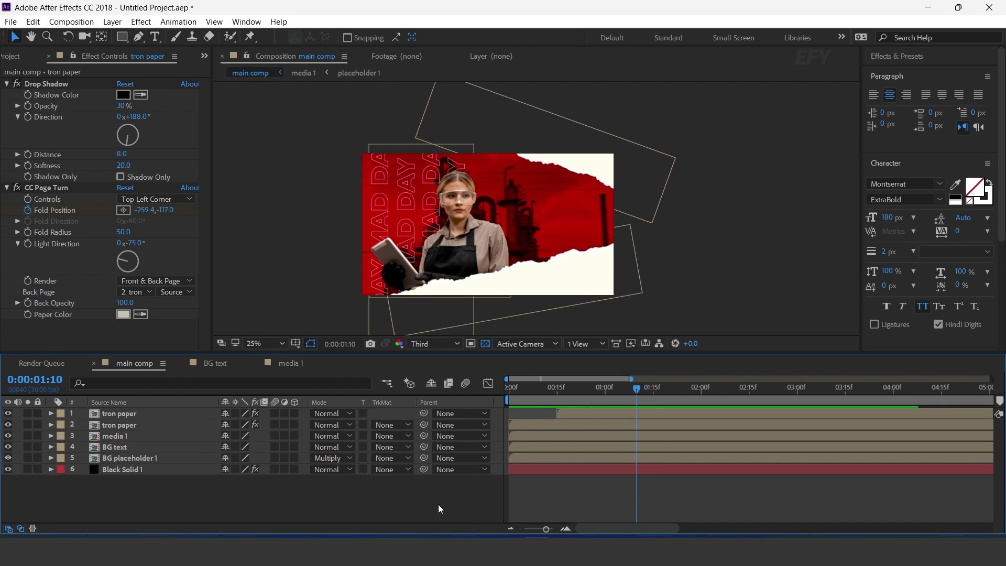
{"action": "left_click", "coordinate": [50, 322]}
Create a new 1920×1080, 30 fps, 20-second composition named 'main text-1'
{"action": "left_click", "coordinate": [16, 57]}
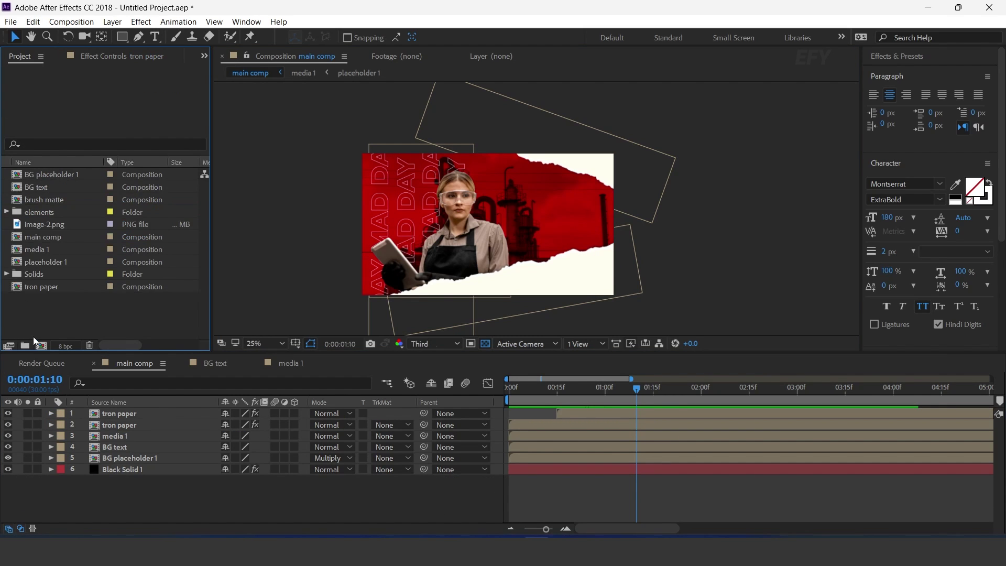
{"action": "left_click", "coordinate": [40, 346]}
{"action": "left_click", "coordinate": [572, 263]}
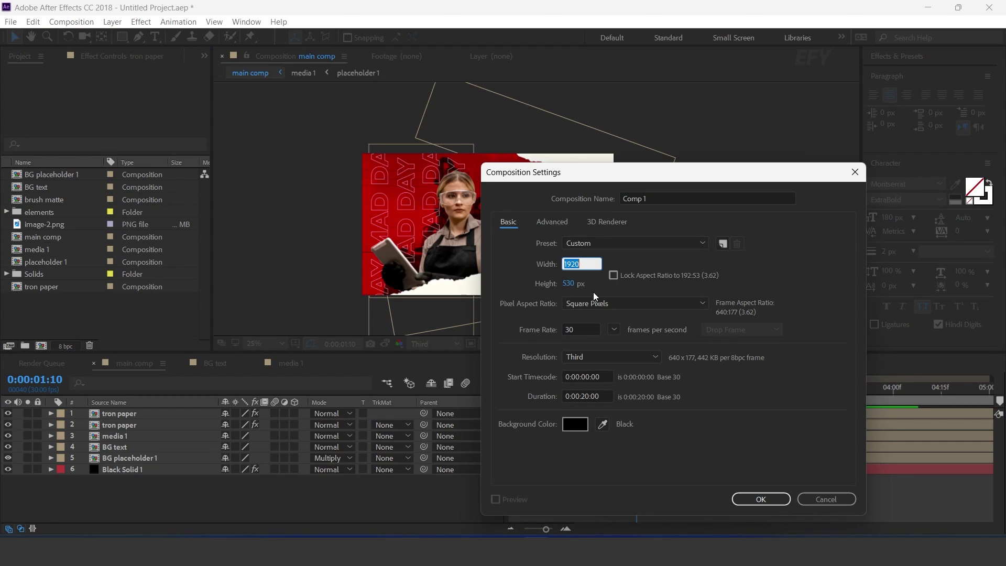
{"action": "key", "text": "Tab"}
{"action": "type", "text": "1080"}
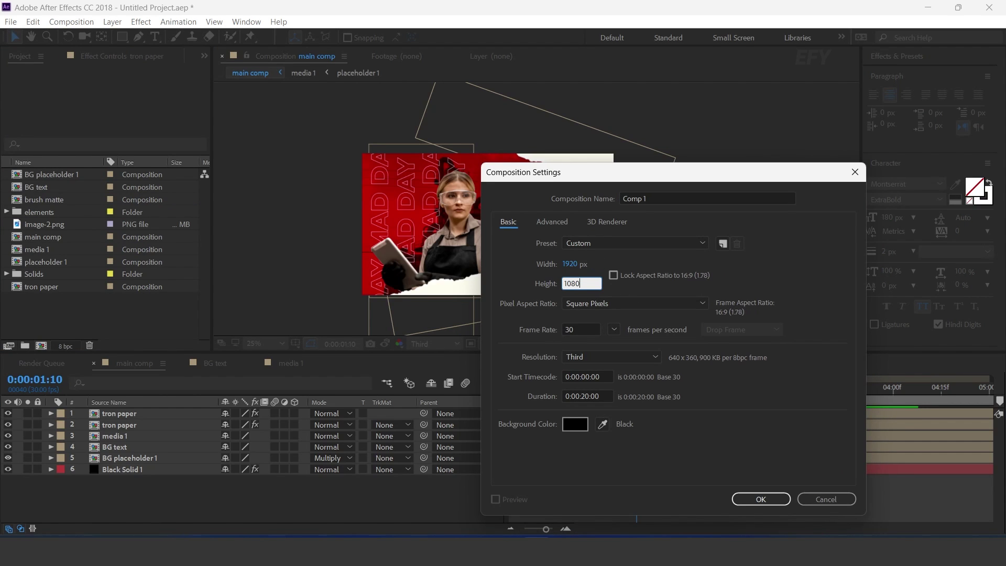
{"action": "left_click", "coordinate": [663, 200]}
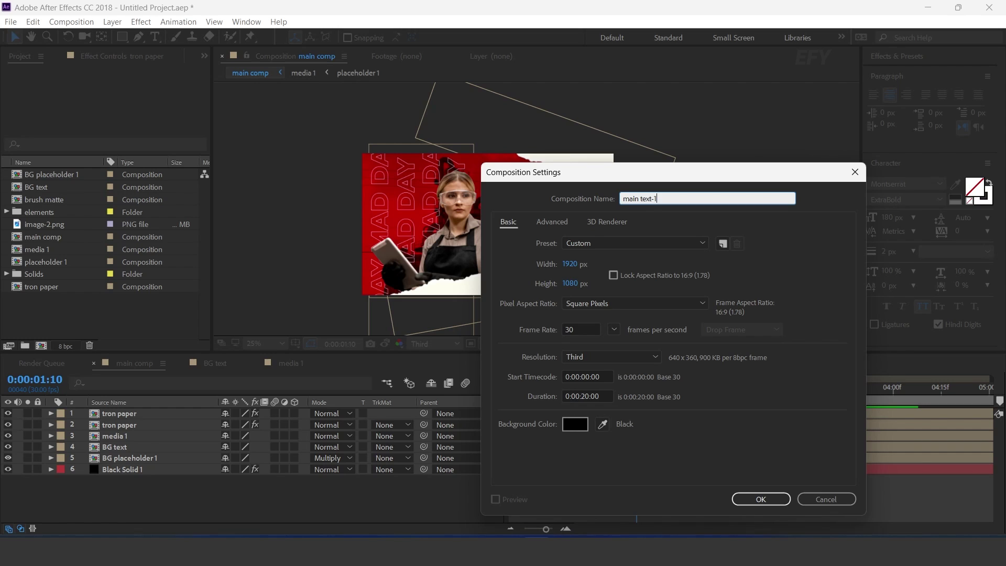
{"action": "key", "text": "Return"}
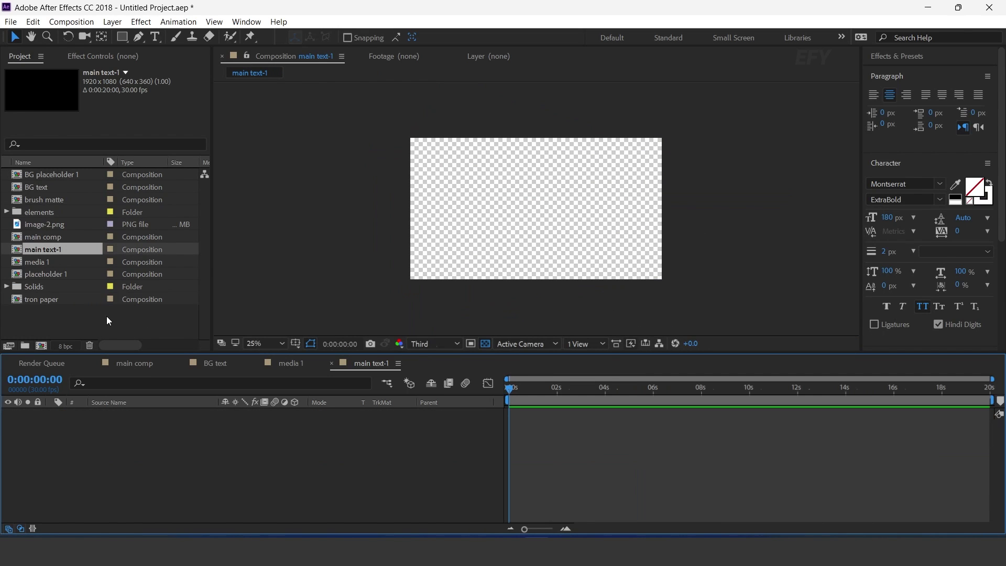
{"action": "left_click", "coordinate": [106, 316]}
Type a white 'Celebrate' text layer in Montserrat Medium Italic, 100 px, near the top centre
{"action": "left_click", "coordinate": [156, 40]}
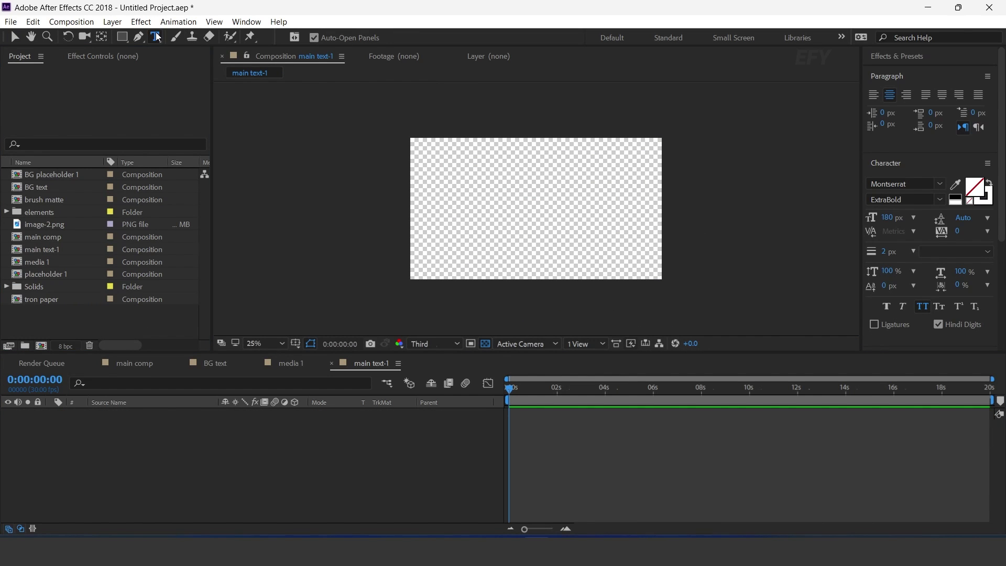
{"action": "left_click", "coordinate": [490, 343]}
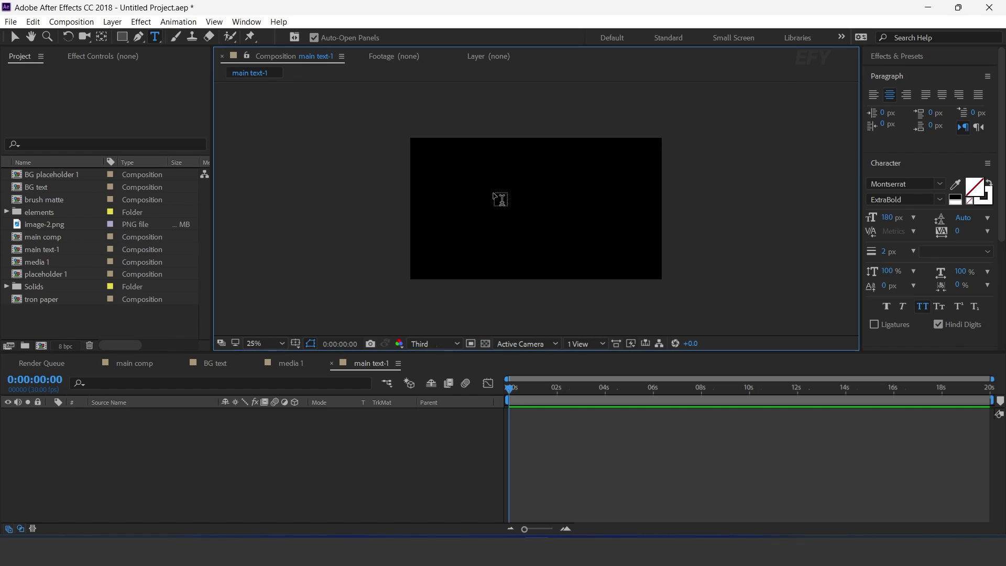
{"action": "key", "text": "period"}
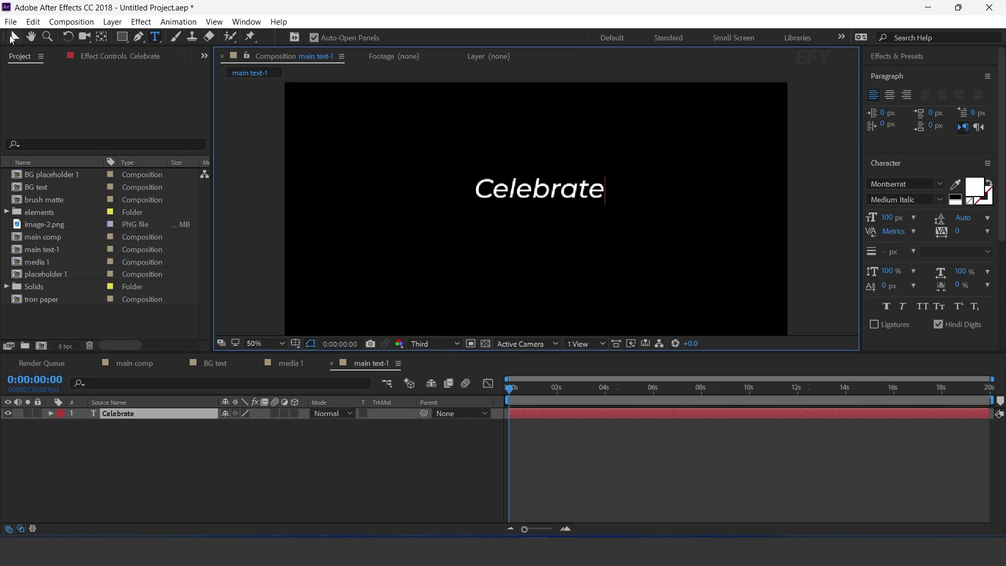
{"action": "left_click", "coordinate": [12, 38]}
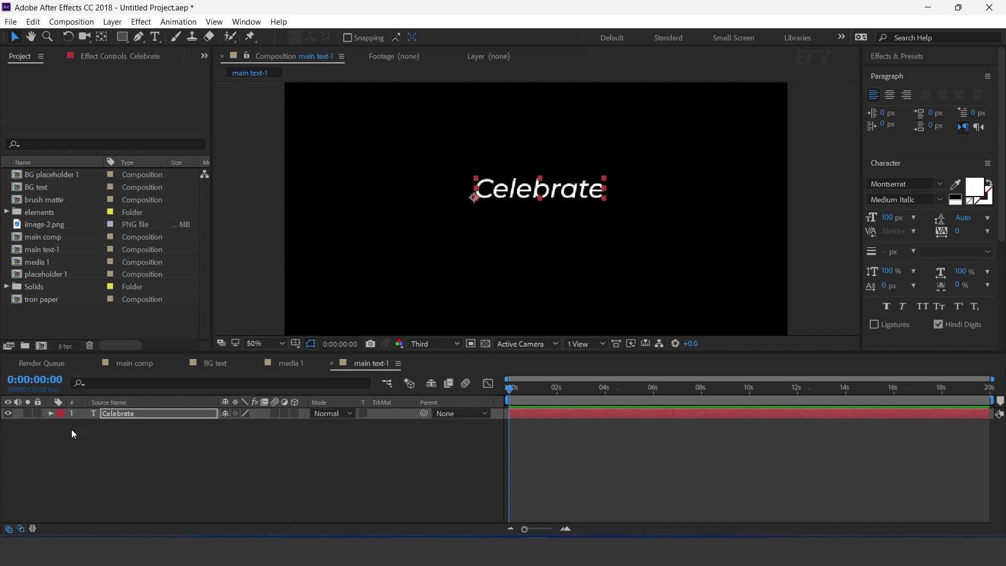
{"action": "left_click", "coordinate": [51, 413]}
{"action": "left_click", "coordinate": [300, 425]}
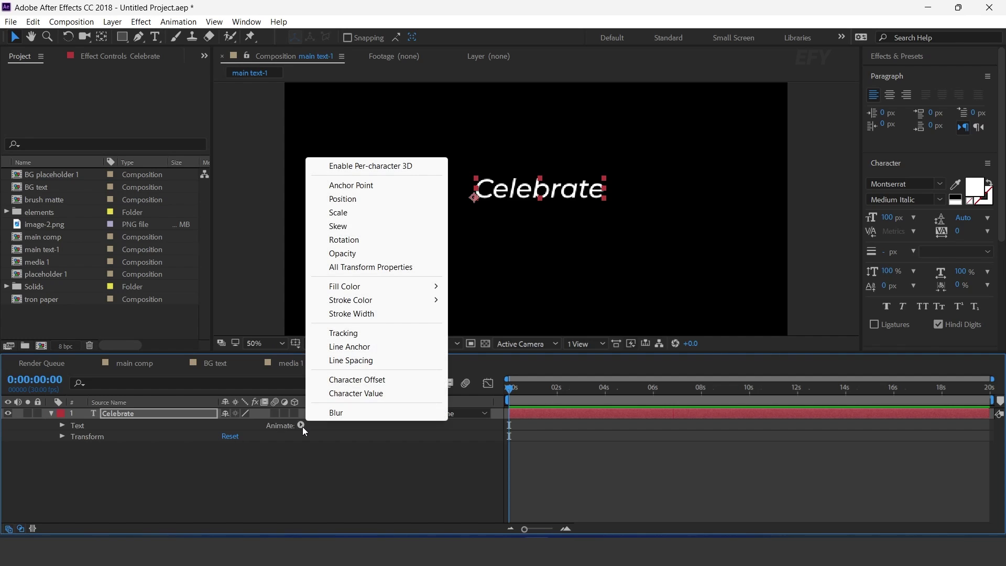
Add a text animator with Position offset 200,0 and Opacity 0%
{"action": "left_click", "coordinate": [356, 199]}
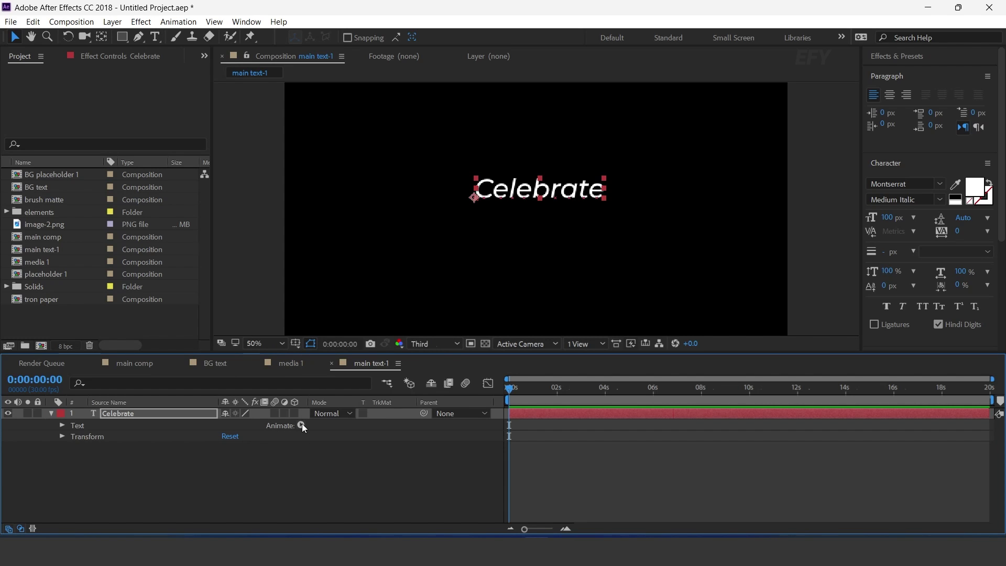
{"action": "left_click", "coordinate": [302, 425]}
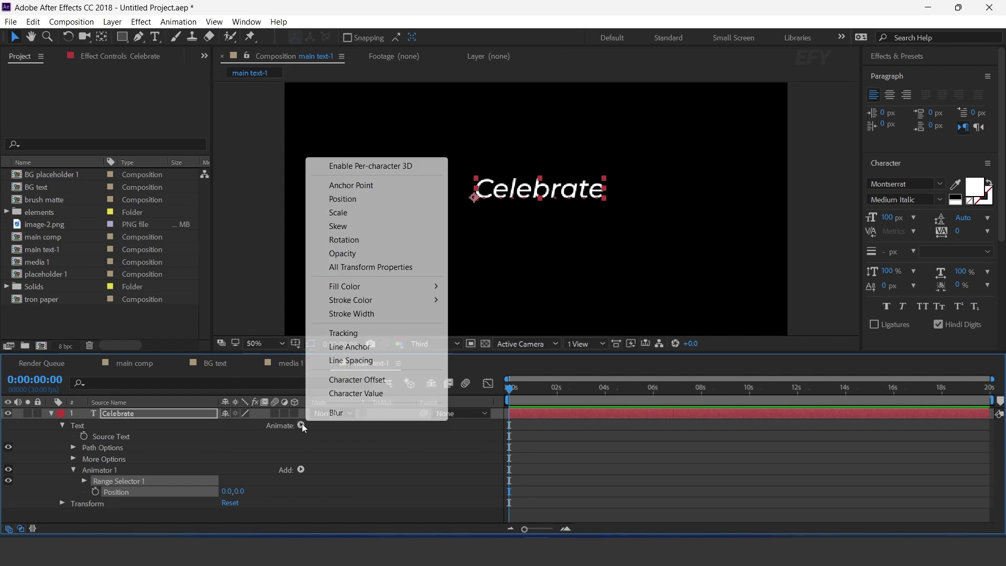
{"action": "left_click", "coordinate": [355, 255]}
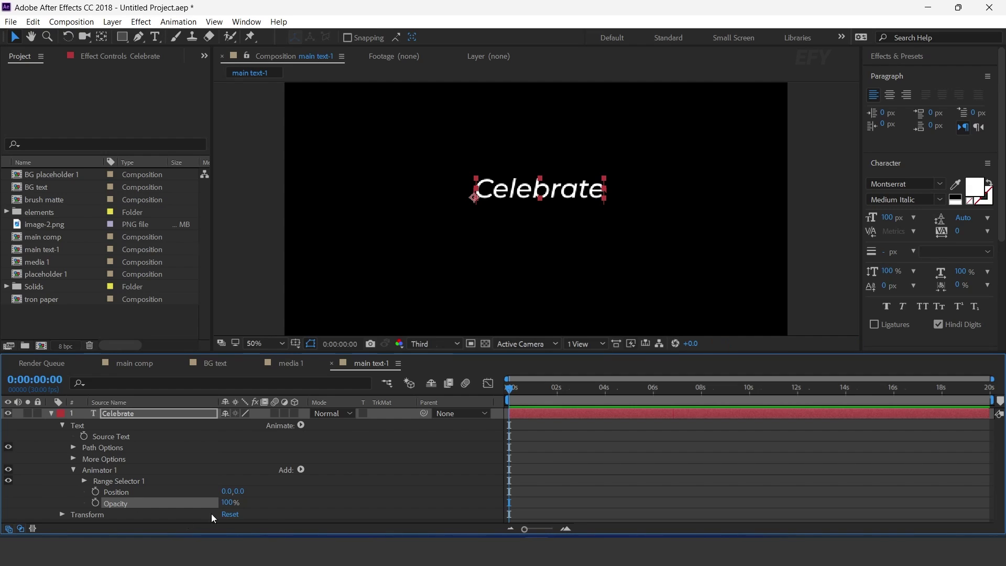
{"action": "left_click", "coordinate": [225, 493]}
{"action": "key", "text": "Return"}
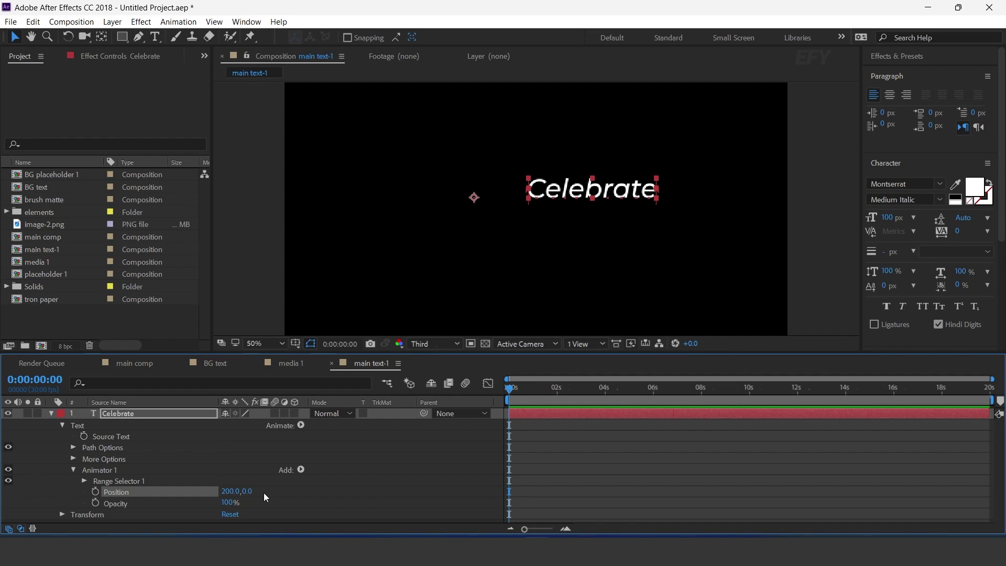
{"action": "left_click", "coordinate": [230, 502]}
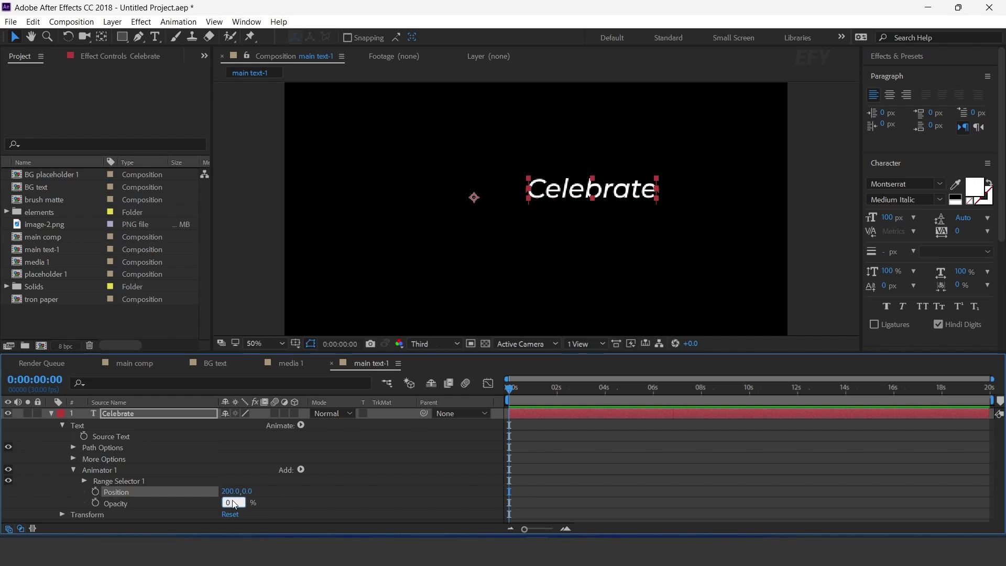
{"action": "key", "text": "Return"}
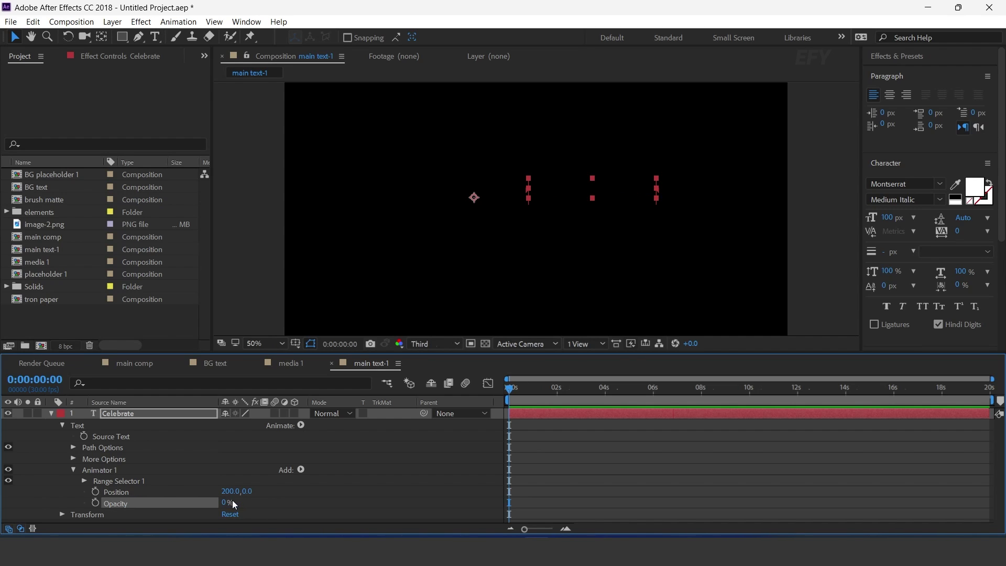
Set the Range Selector's Advanced Shape to Ramp Up
{"action": "left_click", "coordinate": [84, 481]}
{"action": "scroll", "coordinate": [83, 479], "scroll_direction": "down", "scroll_amount": 3}
{"action": "left_click", "coordinate": [114, 484]}
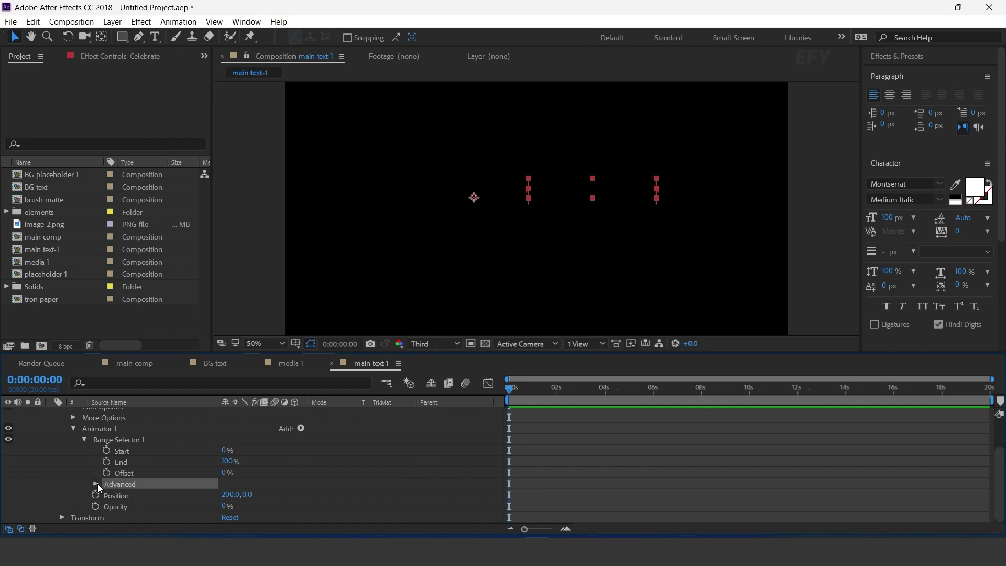
{"action": "left_click", "coordinate": [96, 484]}
{"action": "scroll", "coordinate": [96, 483], "scroll_direction": "down", "scroll_amount": 5}
{"action": "left_click", "coordinate": [130, 471]}
{"action": "left_click", "coordinate": [227, 472]}
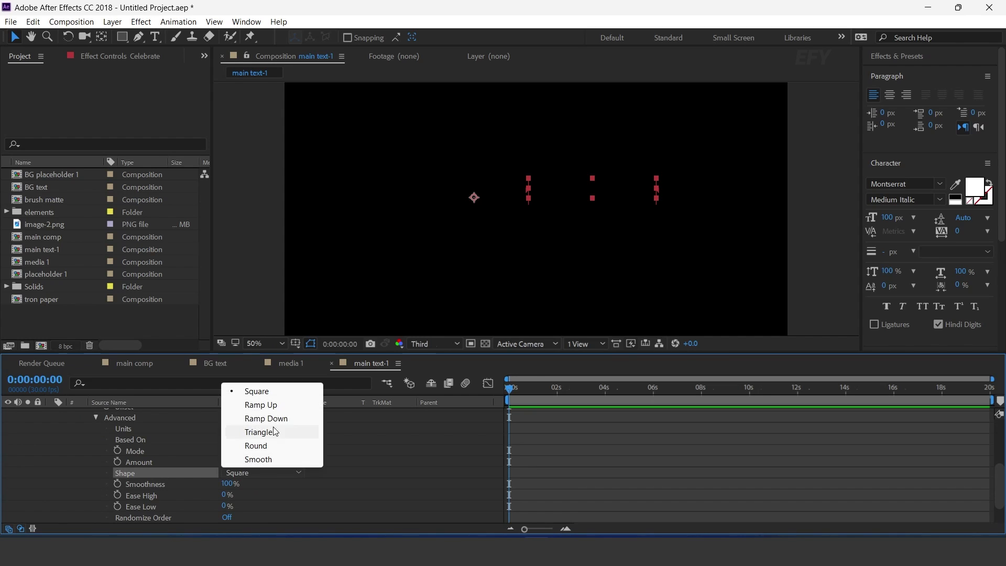
{"action": "left_click", "coordinate": [279, 404]}
{"action": "scroll", "coordinate": [93, 452], "scroll_direction": "up", "scroll_amount": 2}
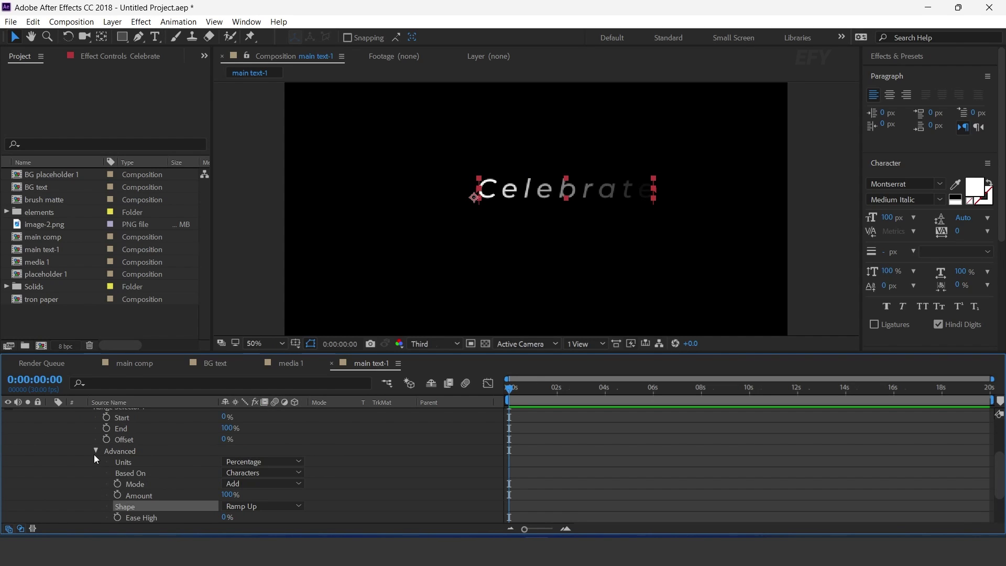
{"action": "left_click", "coordinate": [92, 451]}
{"action": "scroll", "coordinate": [93, 455], "scroll_direction": "up", "scroll_amount": 3}
{"action": "left_click", "coordinate": [105, 466]}
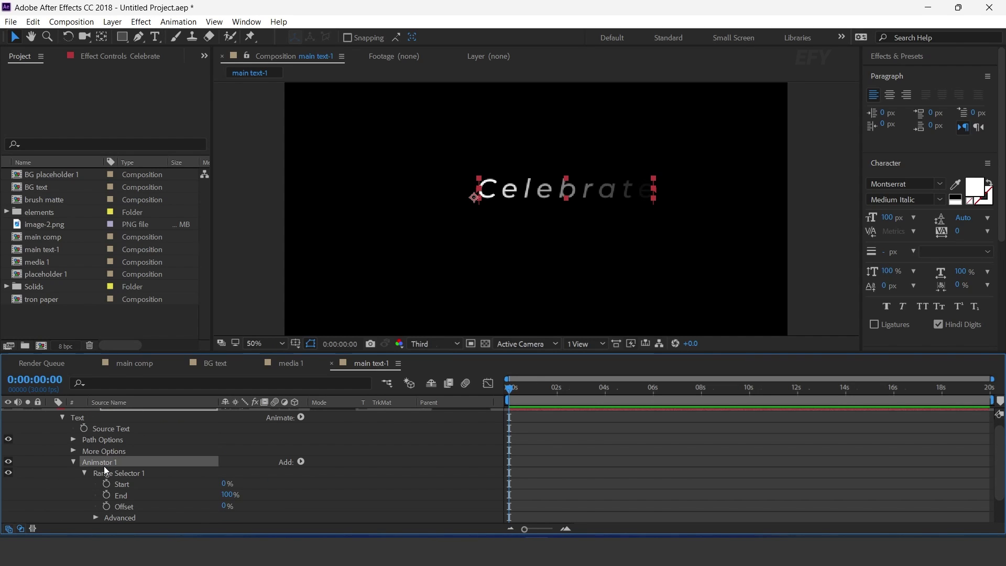
{"action": "left_click", "coordinate": [301, 462]}
Add an Expression Selector to Animator 1 and base it on Words
{"action": "mouse_move", "coordinate": [340, 479]}
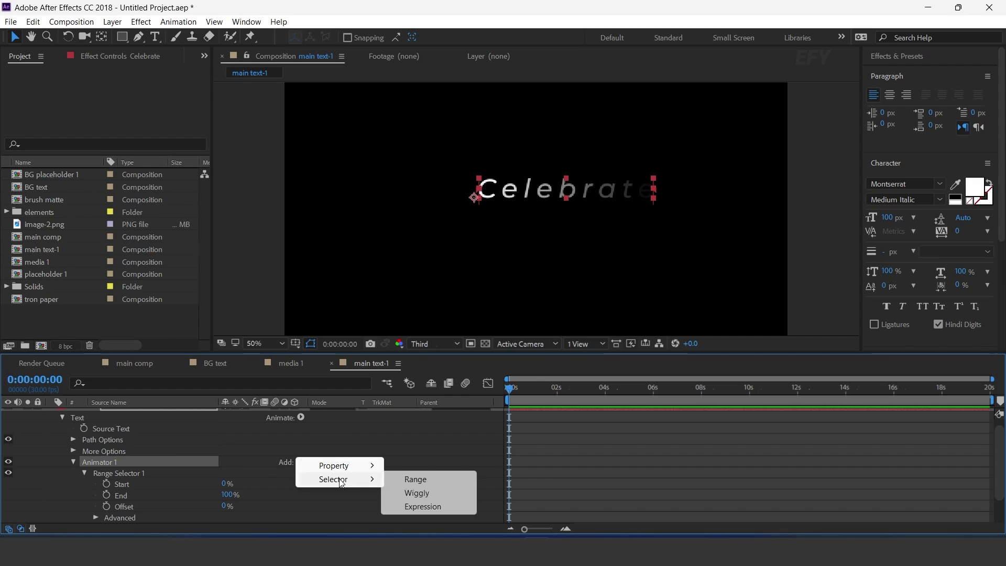
{"action": "left_click", "coordinate": [427, 506]}
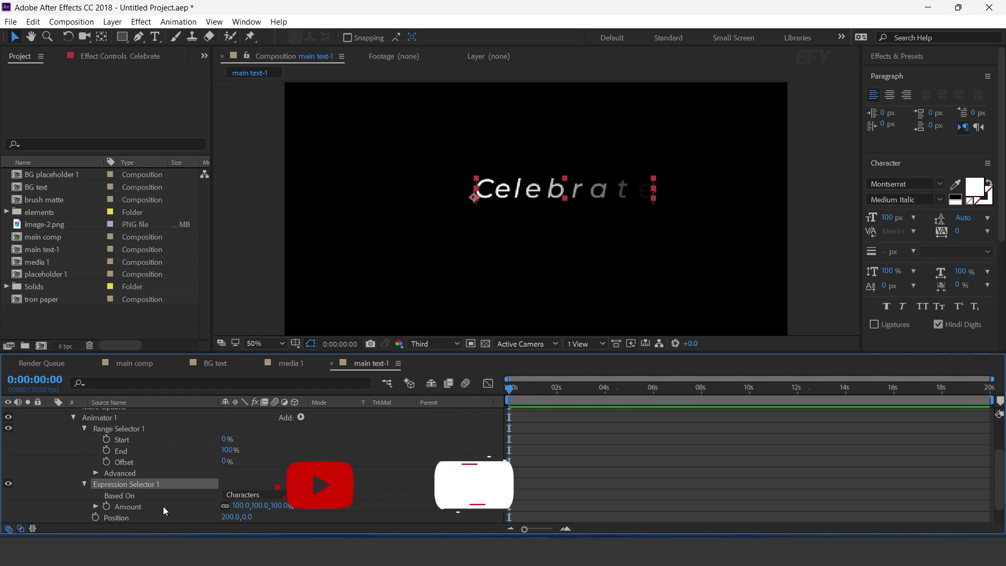
{"action": "scroll", "coordinate": [152, 493], "scroll_direction": "down", "scroll_amount": 1}
{"action": "left_click", "coordinate": [272, 473]}
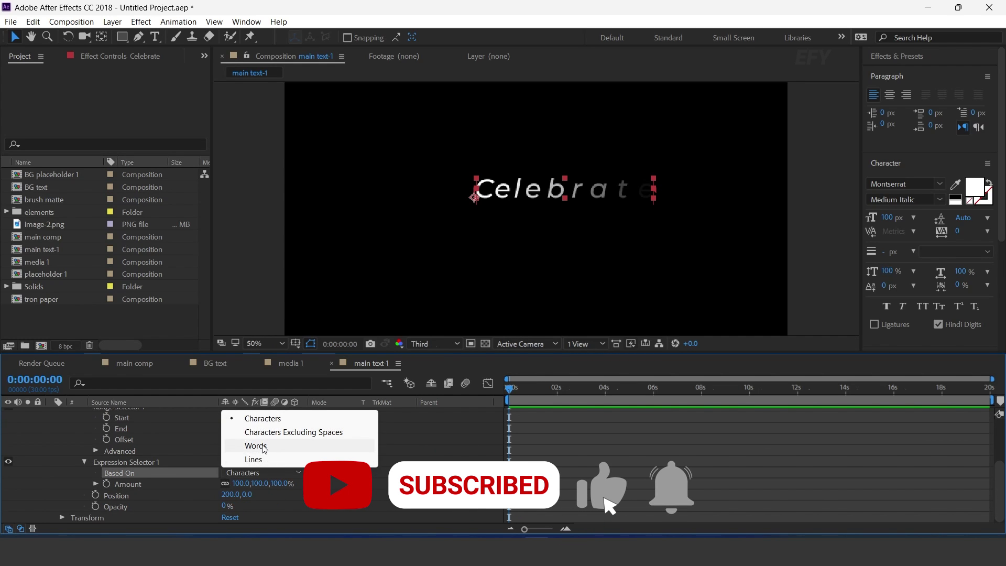
{"action": "left_click", "coordinate": [261, 445]}
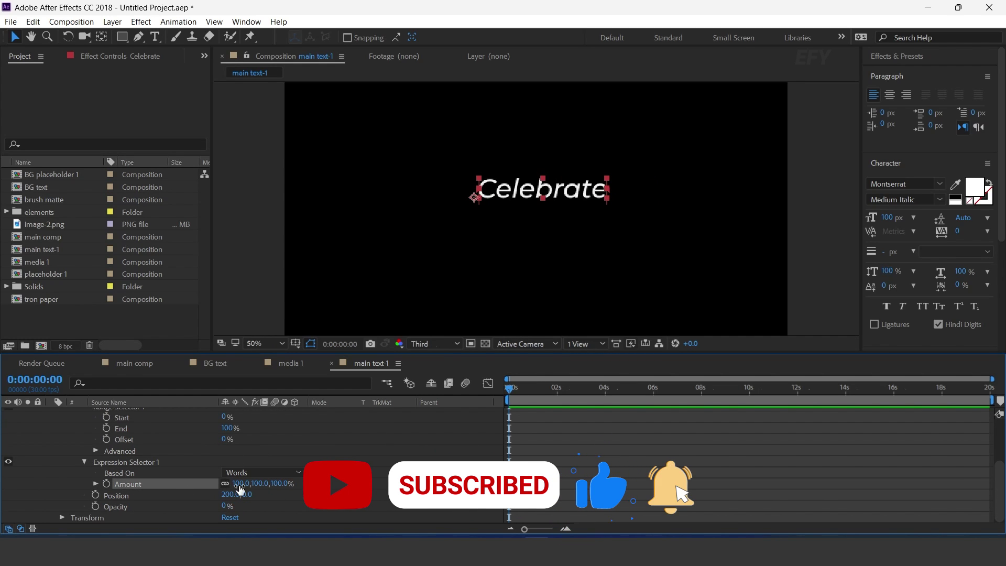
Copy the entire delay bounce script from Notepad, then minimize Notepad
{"action": "key", "text": "alt+Tab"}
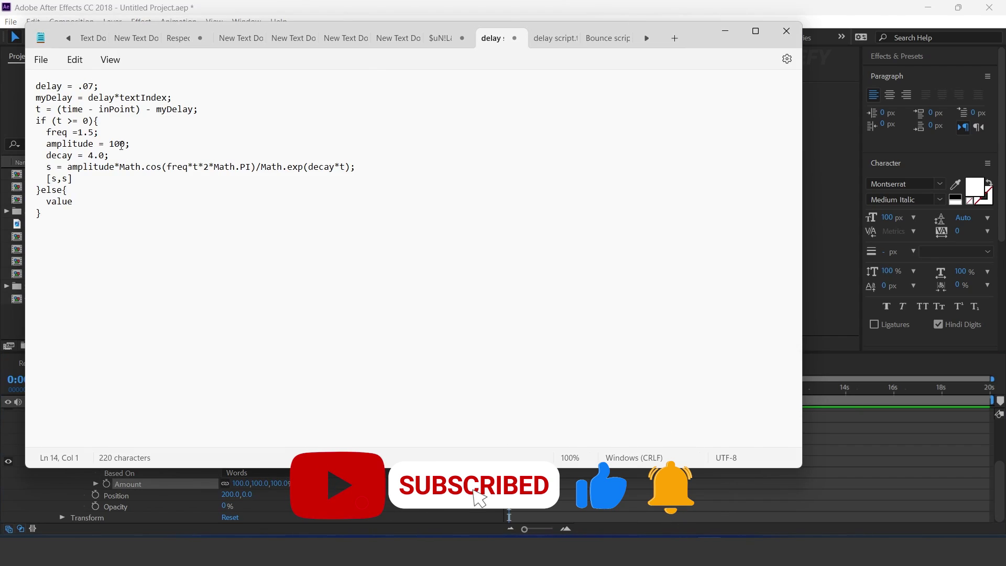
{"action": "key", "text": "ctrl+a"}
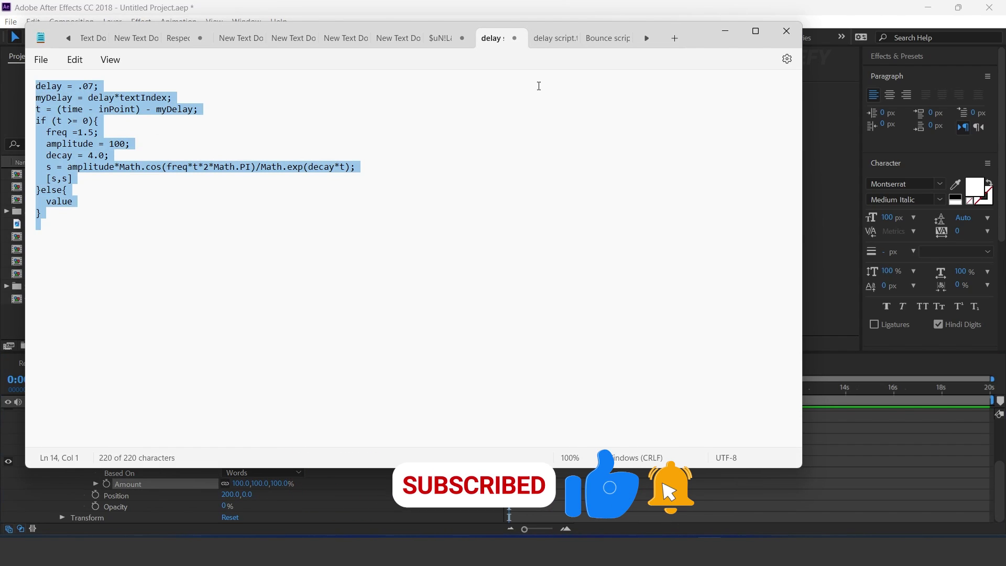
{"action": "left_click", "coordinate": [725, 31]}
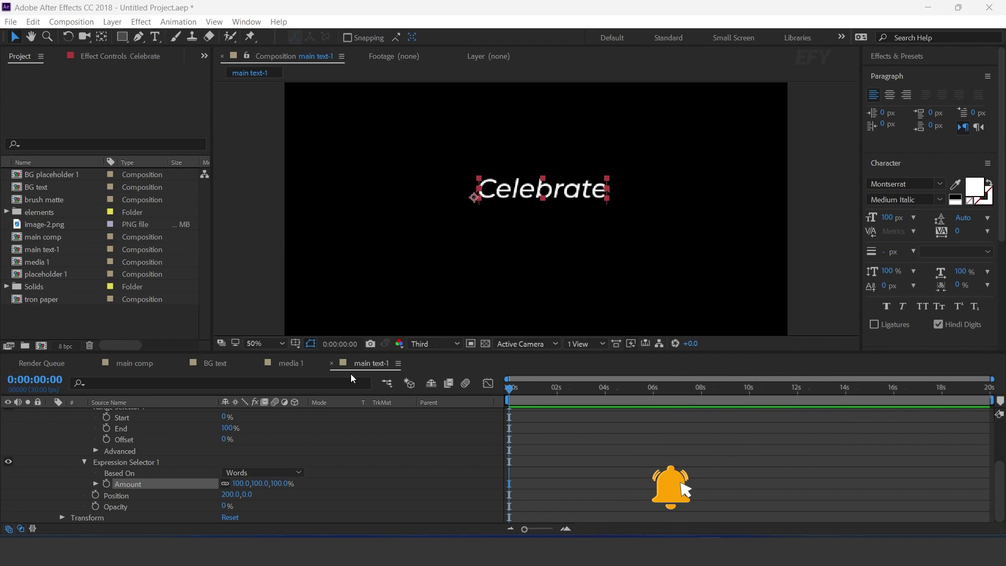
Paste the delay bounce expression (delay = .07;) onto Expression Selector 1's Amount
{"action": "left_click", "coordinate": [107, 483], "text": "alt"}
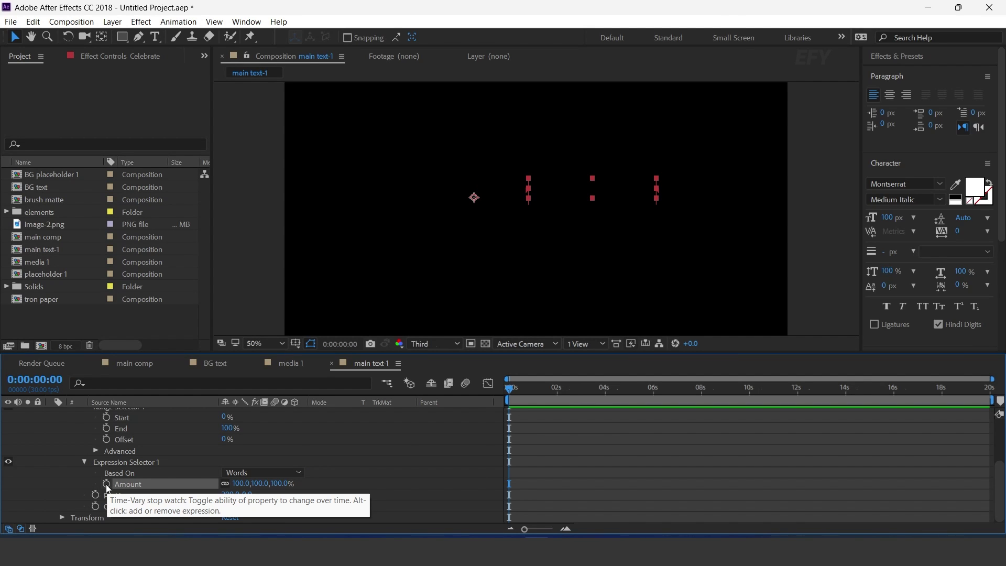
{"action": "left_click", "coordinate": [106, 485], "text": "alt"}
{"action": "type", "text": "delay = .07;"}
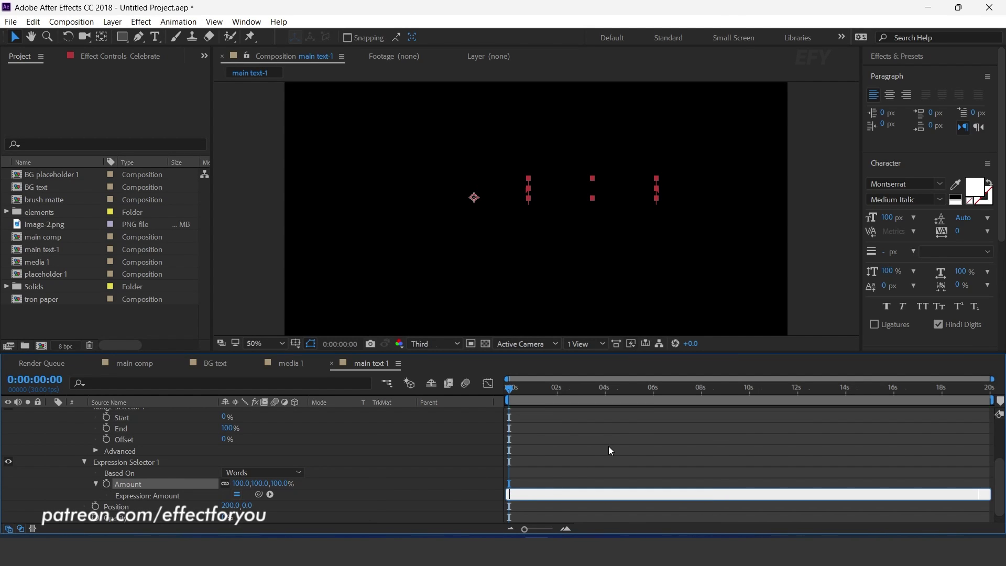
{"action": "left_click", "coordinate": [609, 446]}
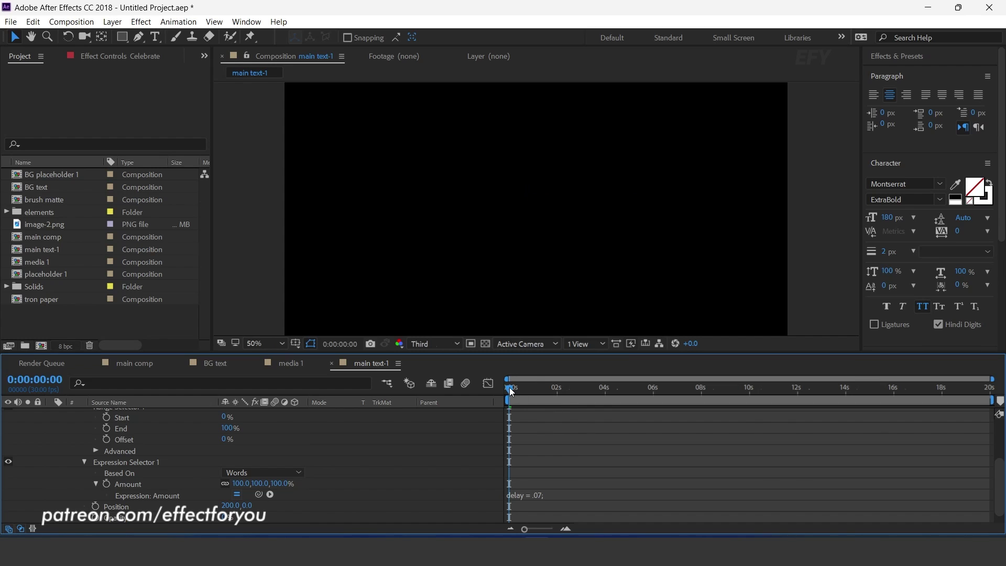
Preview Celebrate bouncing in word by word, then collapse the layer's properties
{"action": "key", "text": "space"}
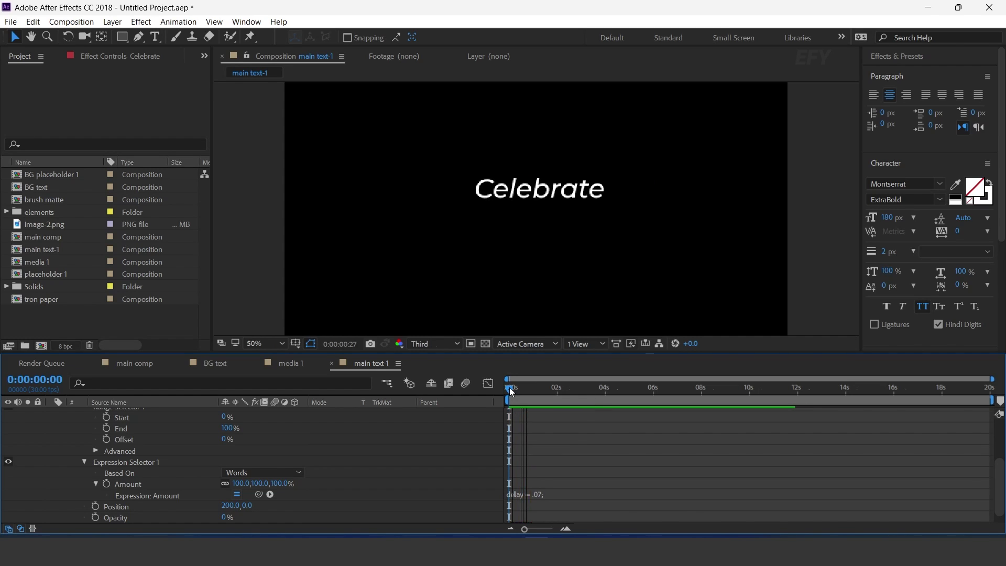
{"action": "key", "text": "space"}
{"action": "key", "text": "space"}
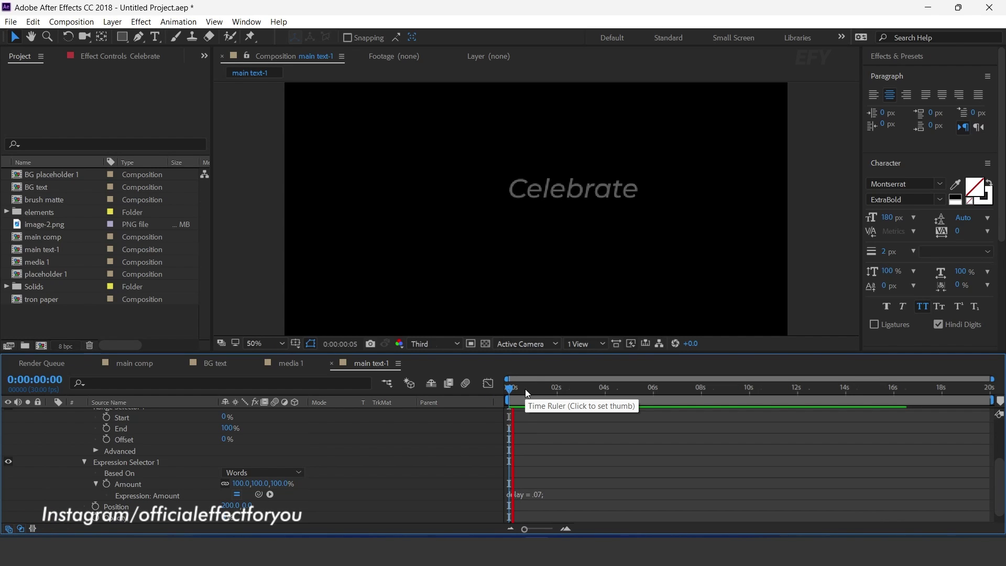
{"action": "key", "text": "space"}
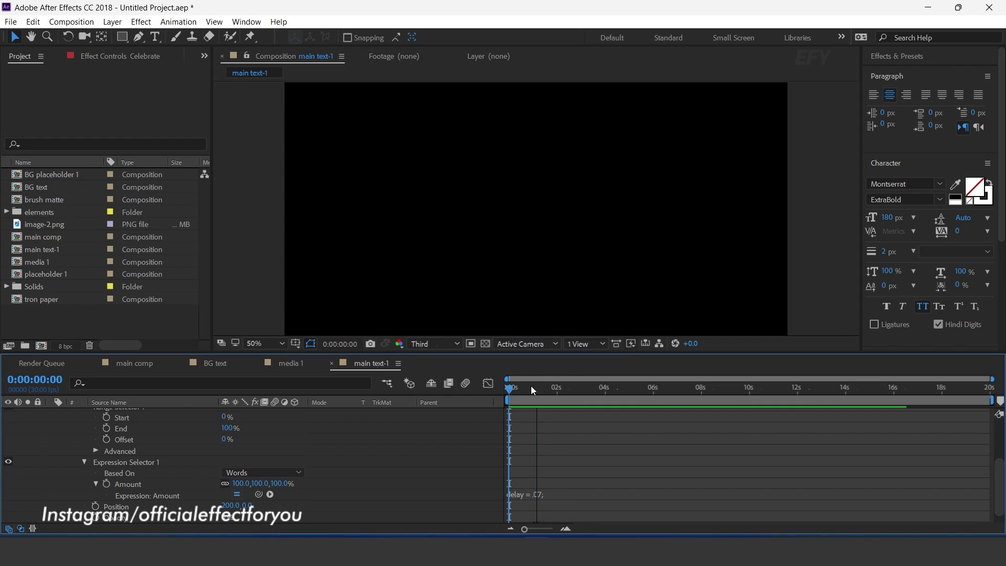
{"action": "key", "text": "space"}
{"action": "left_click", "coordinate": [531, 386]}
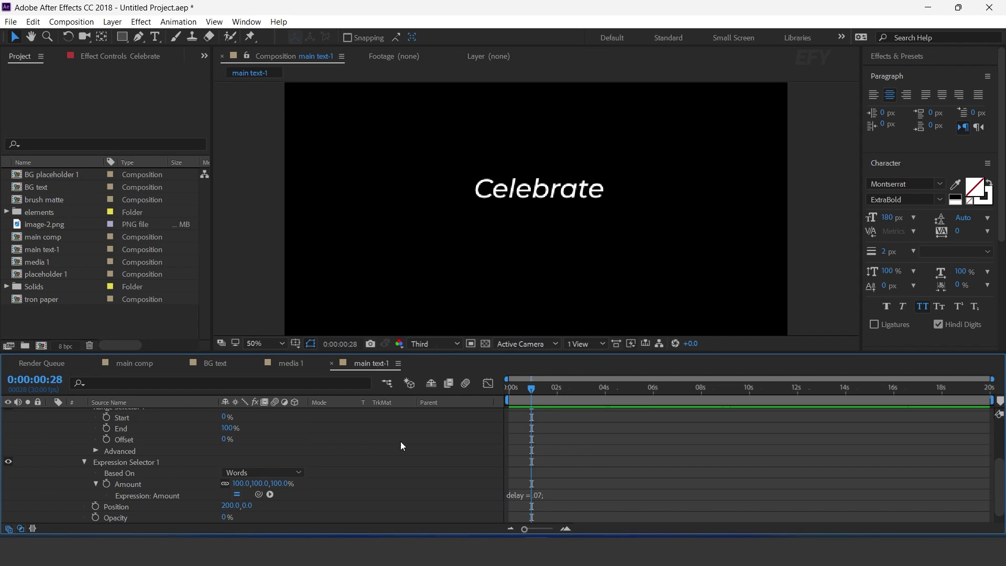
{"action": "scroll", "coordinate": [57, 420], "scroll_direction": "up", "scroll_amount": 3}
{"action": "left_click", "coordinate": [51, 413]}
{"action": "left_click", "coordinate": [133, 413]}
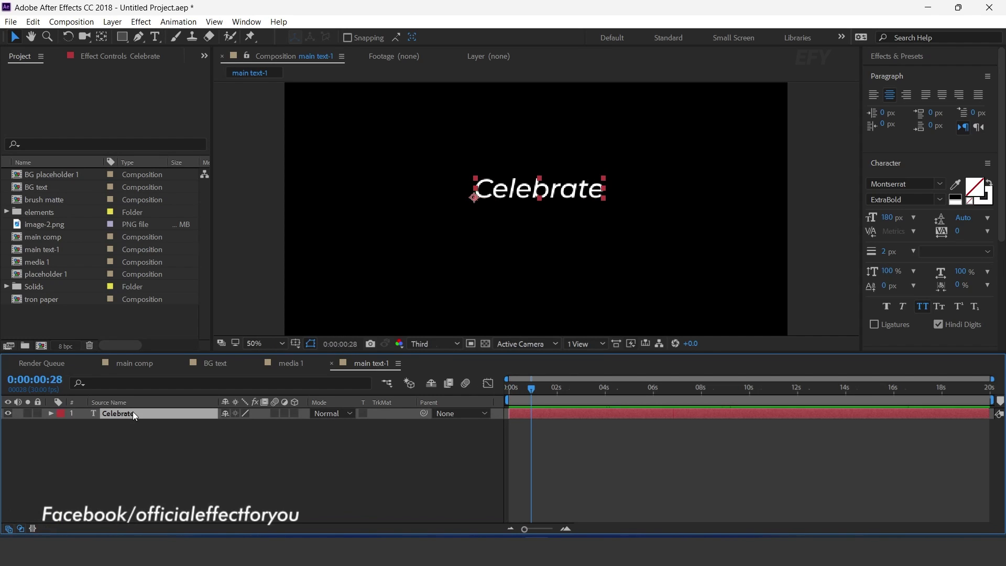
{"action": "left_click_drag", "start_coordinate": [533, 389], "coordinate": [536, 388]}
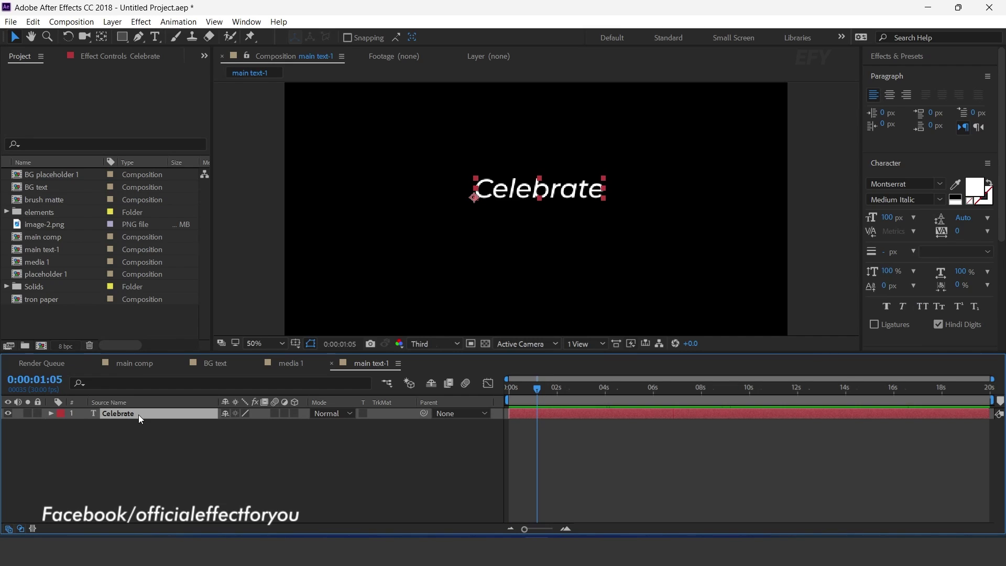
Duplicate Celebrate as a LABOUR DAY line in ExtraBold 133 px, placed just below
{"action": "key", "text": "ctrl+d"}
{"action": "left_click_drag", "start_coordinate": [143, 416], "coordinate": [257, 441]}
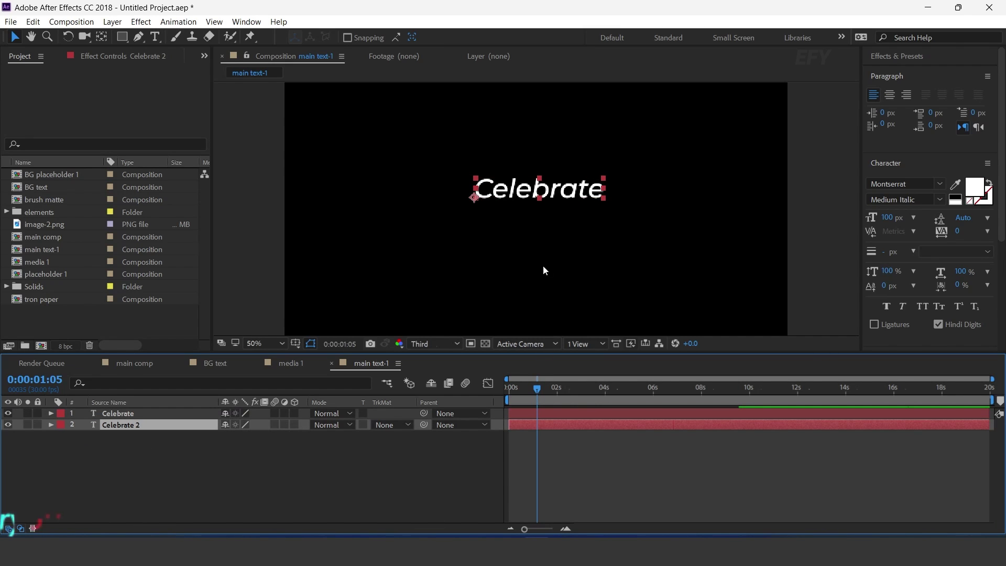
{"action": "left_click_drag", "start_coordinate": [564, 195], "coordinate": [570, 219]}
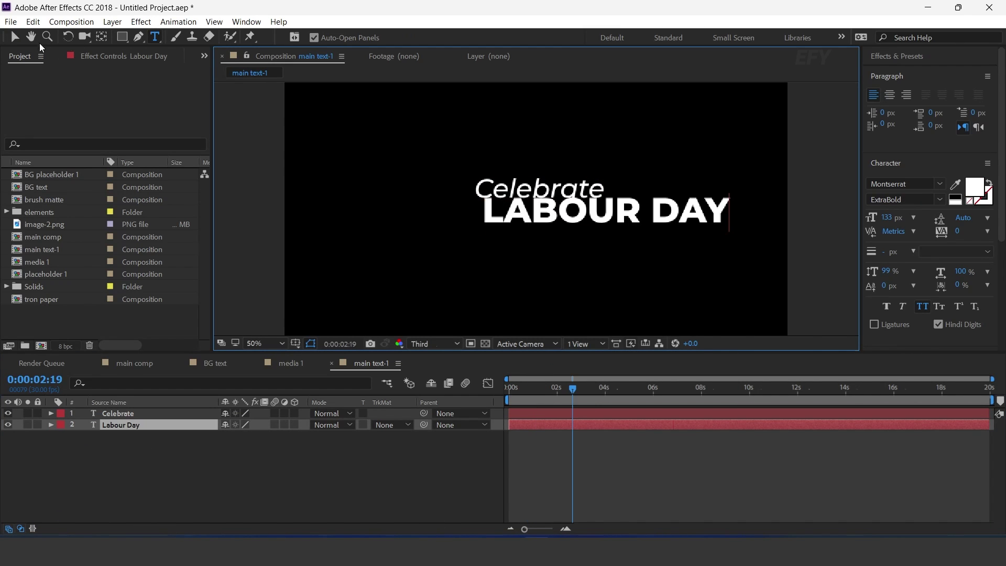
{"action": "left_click", "coordinate": [15, 37]}
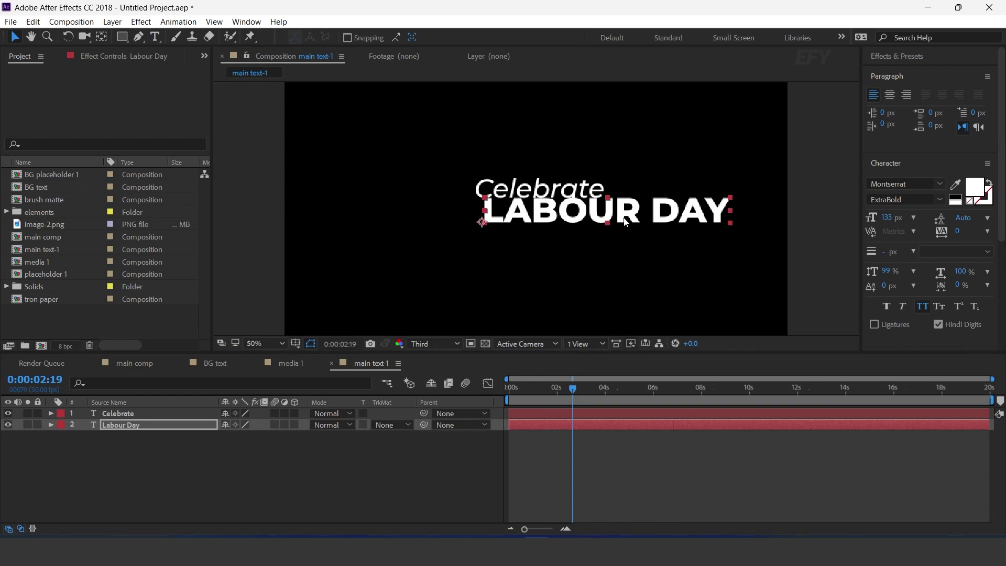
{"action": "left_click_drag", "start_coordinate": [625, 222], "coordinate": [611, 233]}
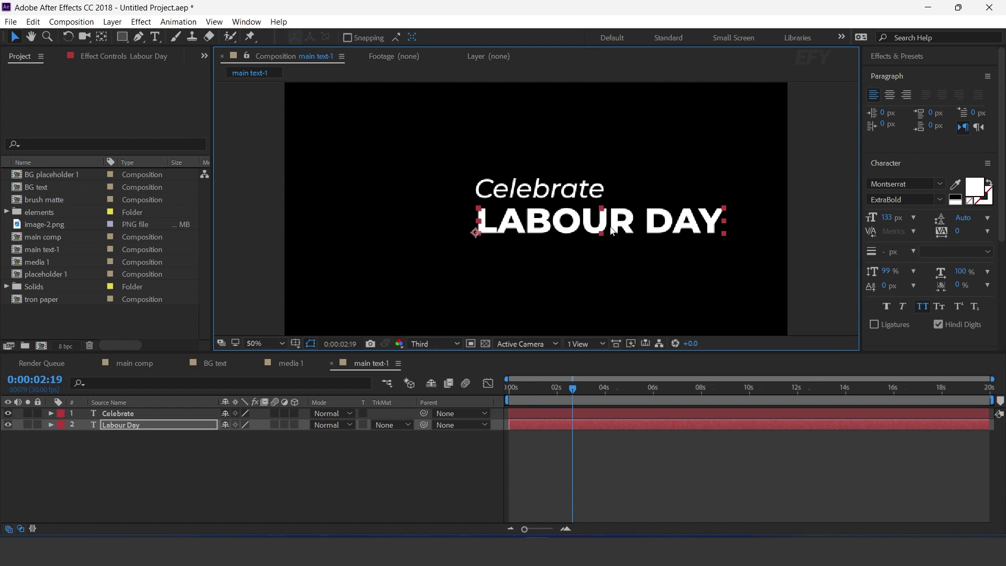
Offset LABOUR DAY to start a few frames after Celebrate, previewing the staggered timing
{"action": "left_click", "coordinate": [512, 391]}
{"action": "key", "text": "space"}
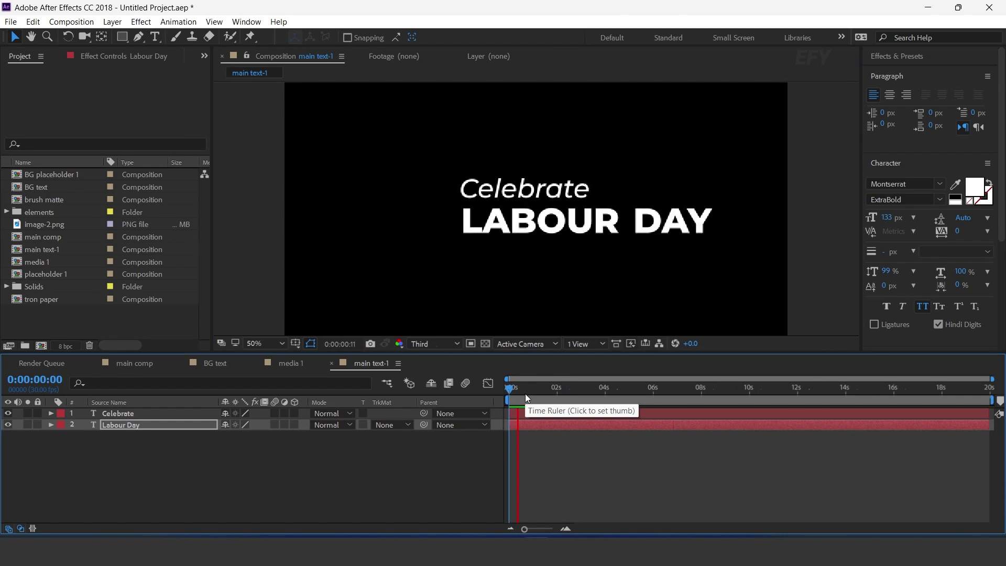
{"action": "left_click_drag", "start_coordinate": [547, 428], "coordinate": [561, 423]}
{"action": "left_click", "coordinate": [509, 391]}
{"action": "key", "text": "space"}
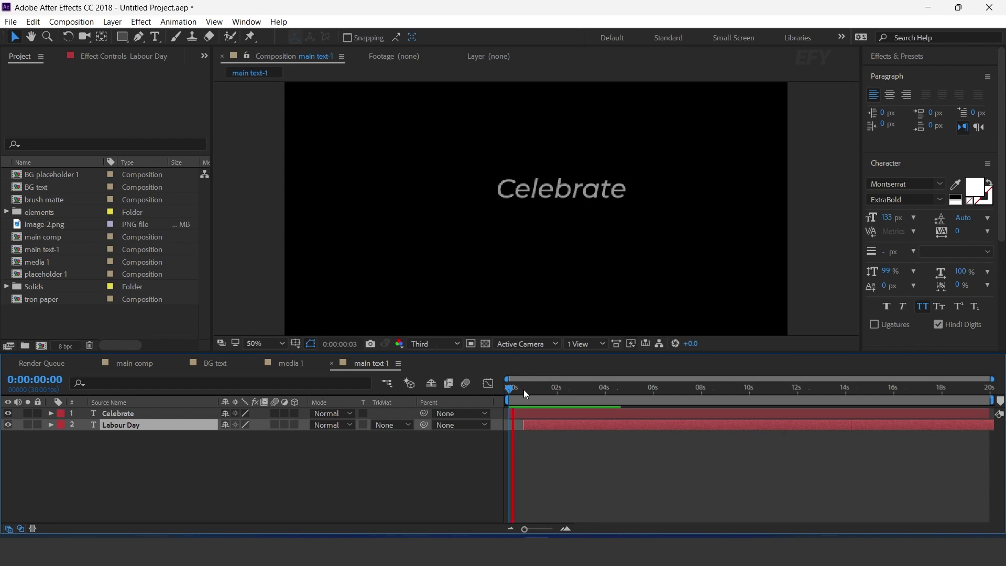
{"action": "key", "text": "space"}
{"action": "left_click", "coordinate": [566, 528]}
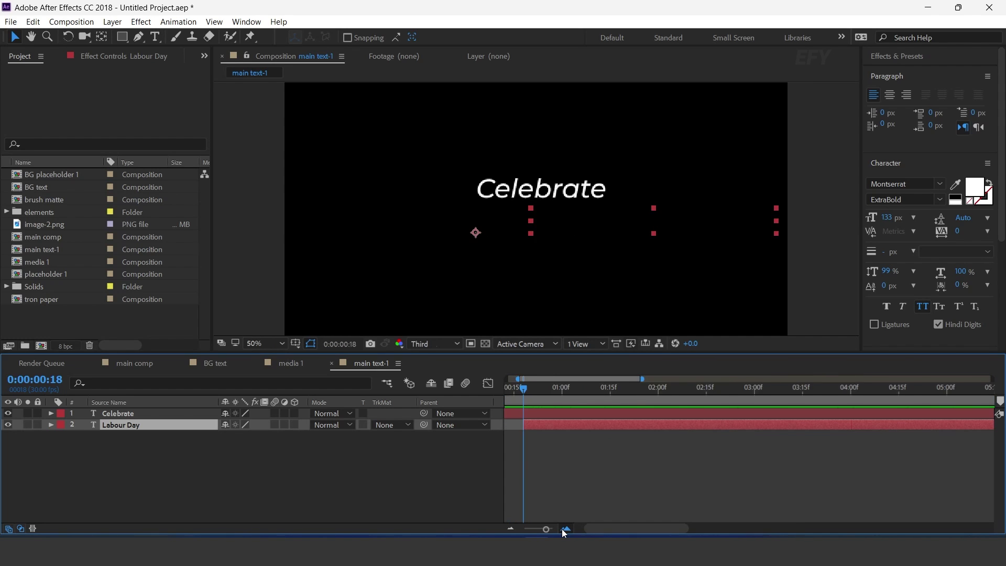
{"action": "left_click_drag", "start_coordinate": [599, 529], "coordinate": [566, 512]}
{"action": "left_click_drag", "start_coordinate": [762, 427], "coordinate": [603, 428]}
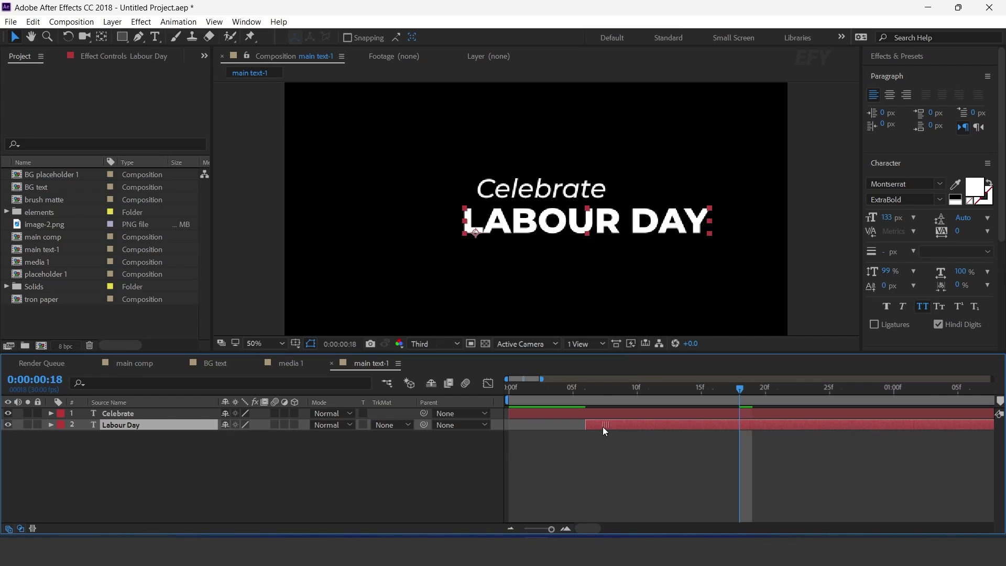
{"action": "left_click", "coordinate": [522, 391]}
{"action": "key", "text": "space"}
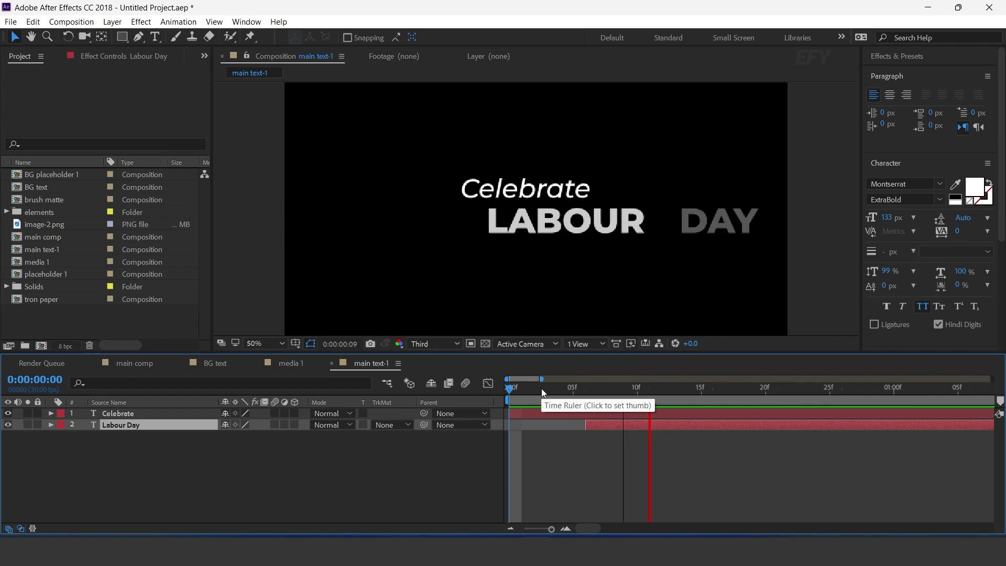
{"action": "key", "text": "space"}
{"action": "left_click_drag", "start_coordinate": [543, 389], "coordinate": [615, 390]}
{"action": "left_click_drag", "start_coordinate": [552, 529], "coordinate": [544, 530]}
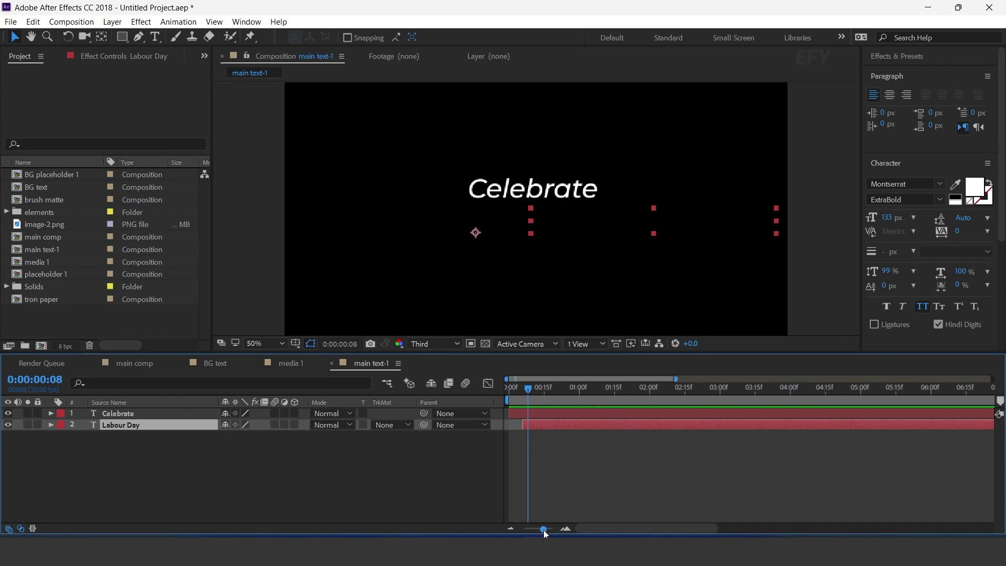
Duplicate LABOUR DAY as Labour Day 2 and move it one line lower
{"action": "left_click", "coordinate": [156, 453]}
{"action": "left_click", "coordinate": [119, 426]}
{"action": "key", "text": "ctrl+d"}
{"action": "left_click", "coordinate": [711, 388]}
{"action": "left_click_drag", "start_coordinate": [123, 425], "coordinate": [137, 451]}
{"action": "left_click_drag", "start_coordinate": [586, 220], "coordinate": [586, 253]}
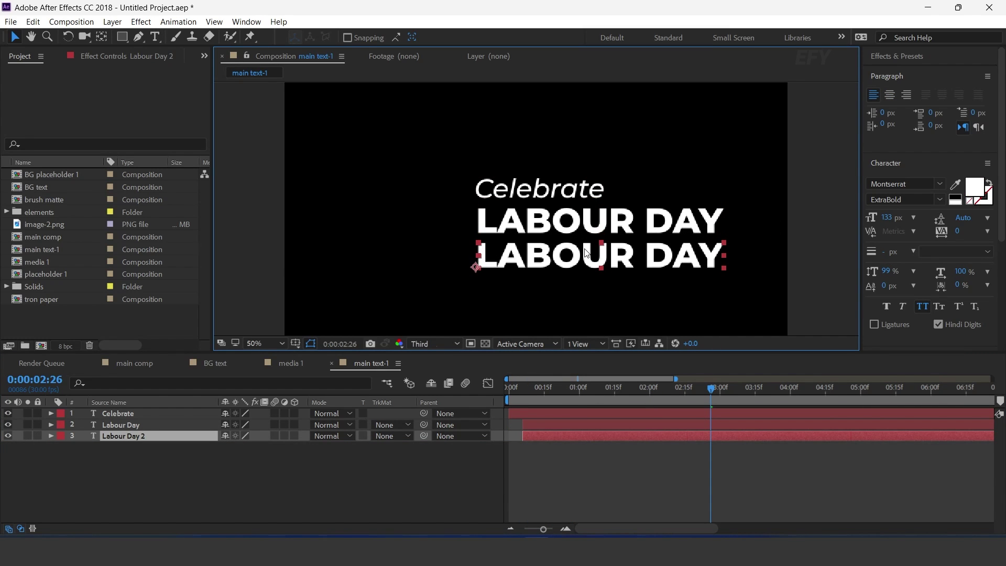
Change the third text line to read TOGETHER
{"action": "key", "text": "Return"}
{"action": "double_click", "coordinate": [558, 435]}
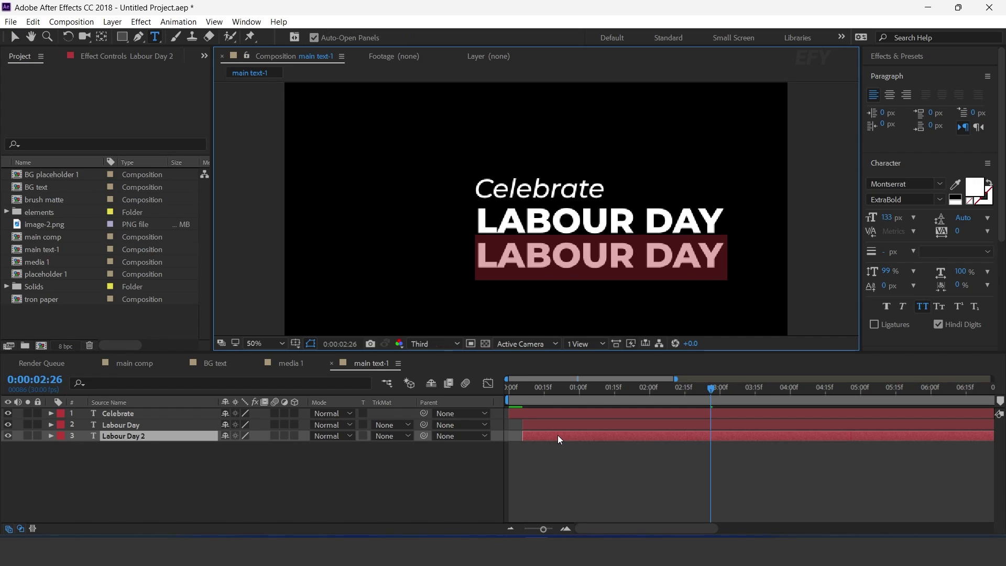
{"action": "type", "text": "together"}
{"action": "left_click", "coordinate": [15, 37]}
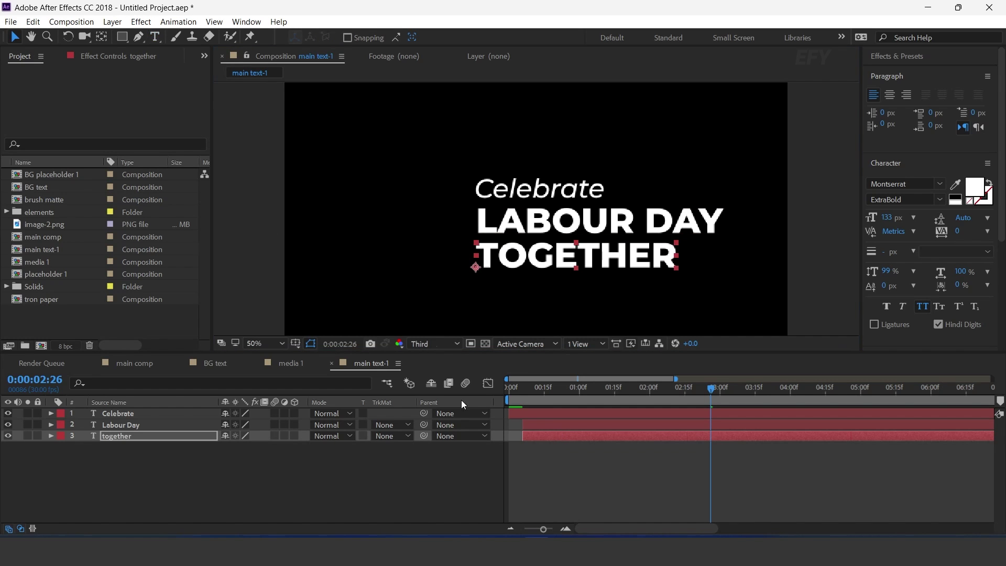
Shift the TOGETHER layer to start slightly after LABOUR DAY and preview the three lines
{"action": "left_click_drag", "start_coordinate": [548, 437], "coordinate": [554, 437]}
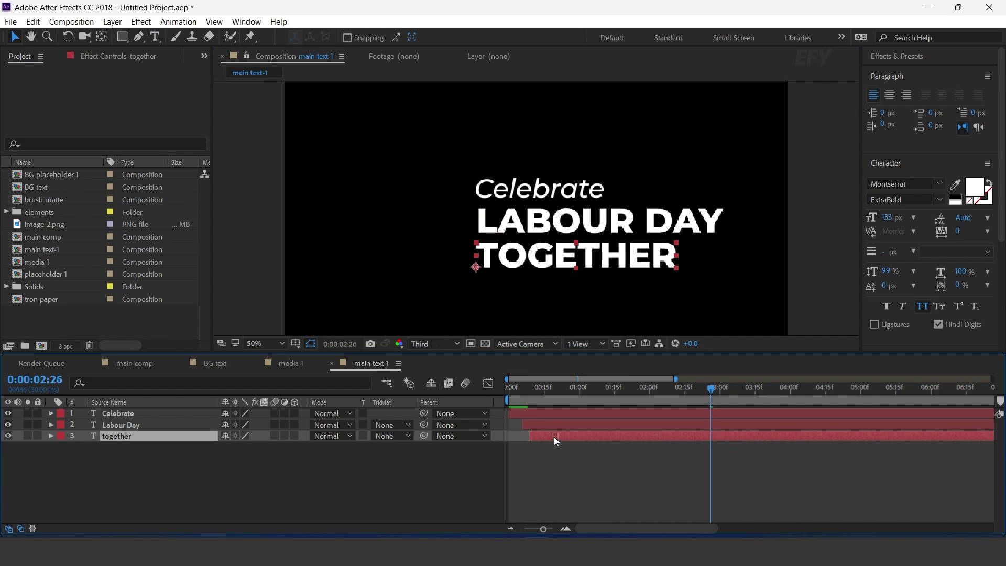
{"action": "left_click", "coordinate": [509, 392]}
{"action": "key", "text": "space"}
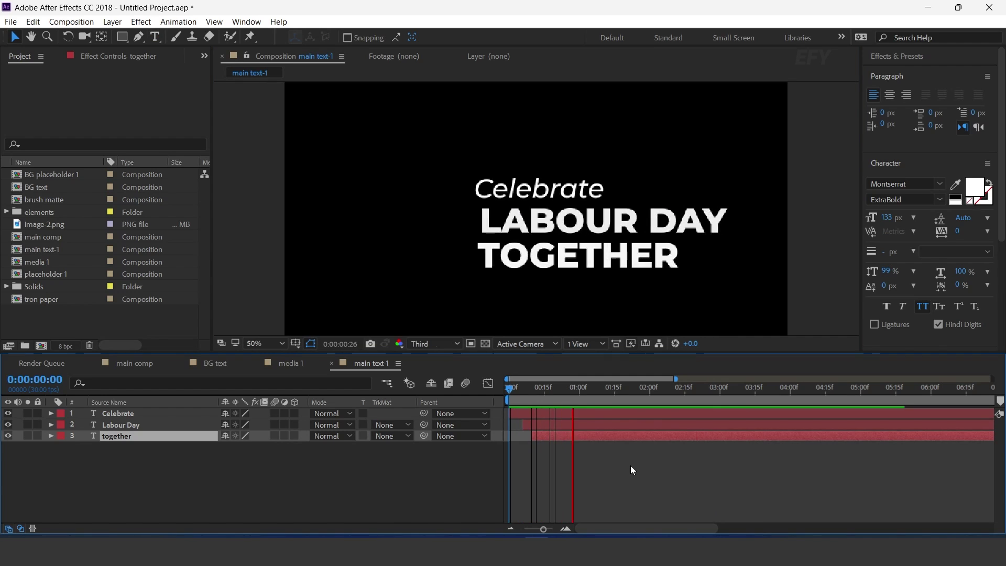
{"action": "left_click", "coordinate": [511, 388]}
{"action": "key", "text": "space"}
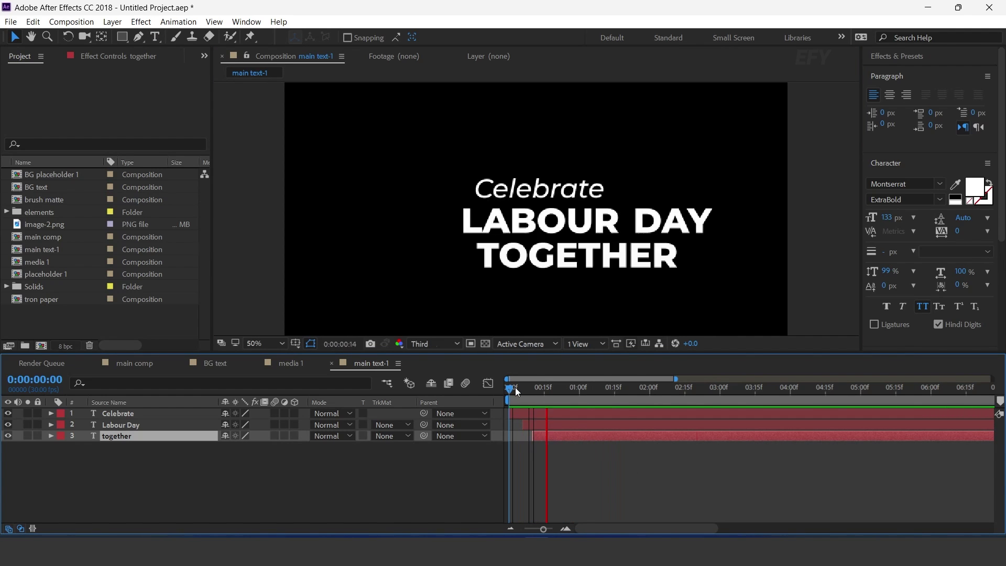
{"action": "left_click", "coordinate": [692, 241]}
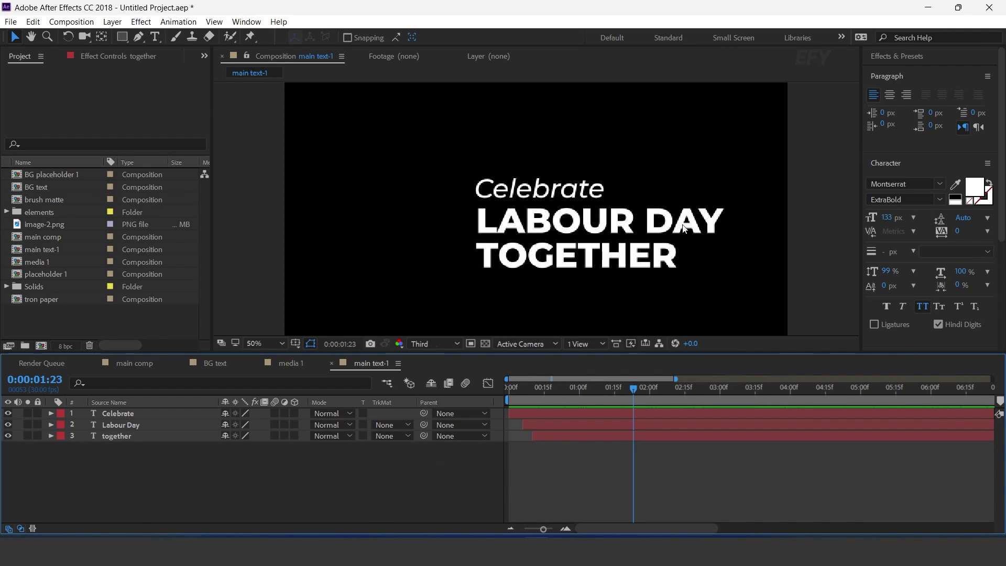
{"action": "scroll", "coordinate": [694, 236], "scroll_direction": "down", "scroll_amount": 2}
Add main text-1 as main comp's top layer and move the title right over the image
{"action": "left_click", "coordinate": [130, 360]}
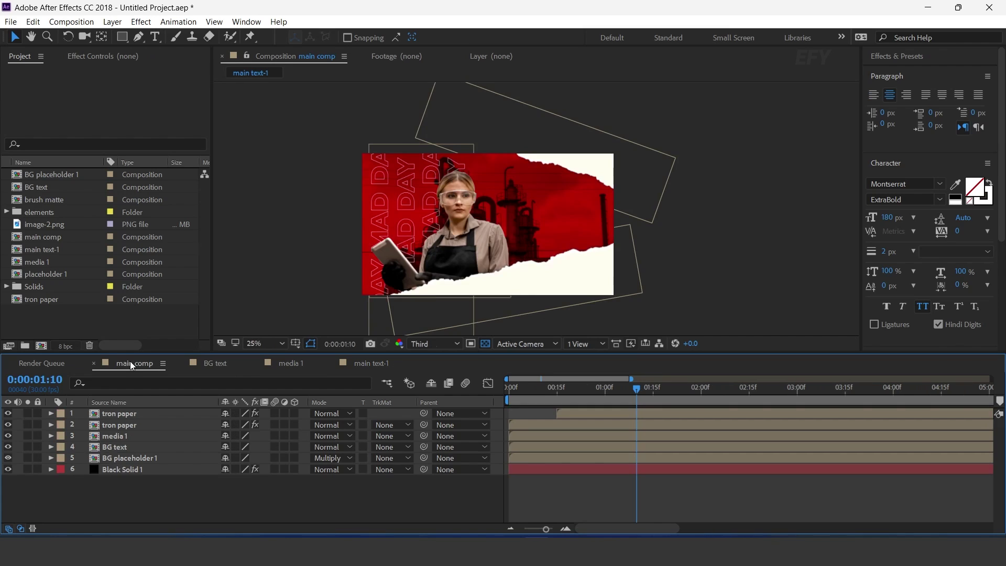
{"action": "left_click", "coordinate": [76, 314]}
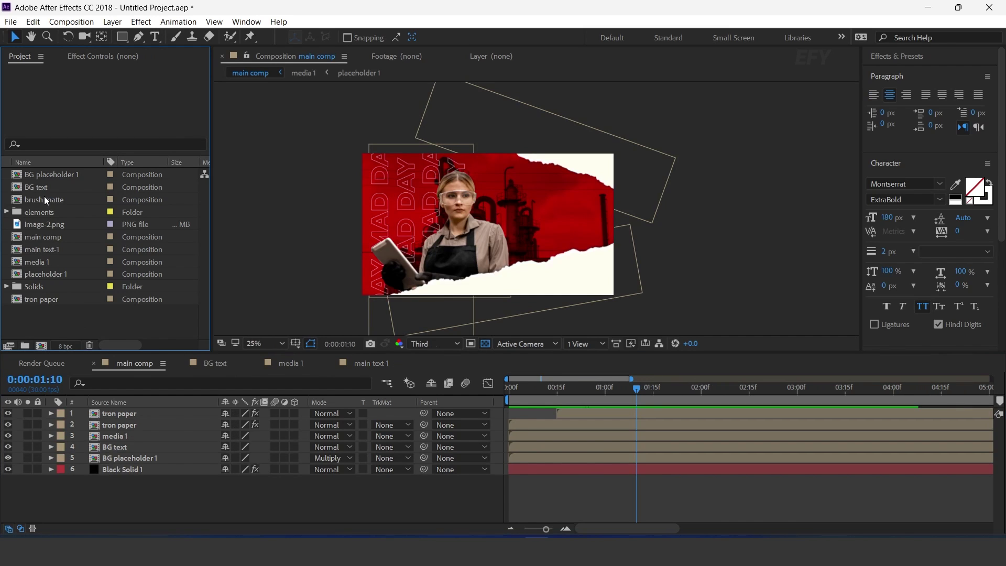
{"action": "left_click", "coordinate": [19, 253]}
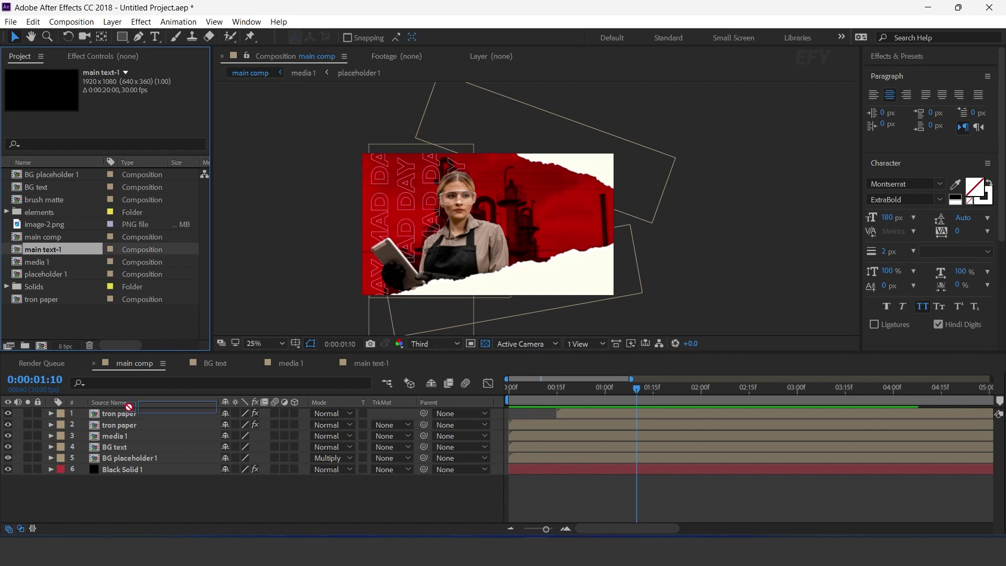
{"action": "left_click_drag", "start_coordinate": [128, 407], "coordinate": [153, 409]}
{"action": "scroll", "coordinate": [537, 252], "scroll_direction": "up", "scroll_amount": 2}
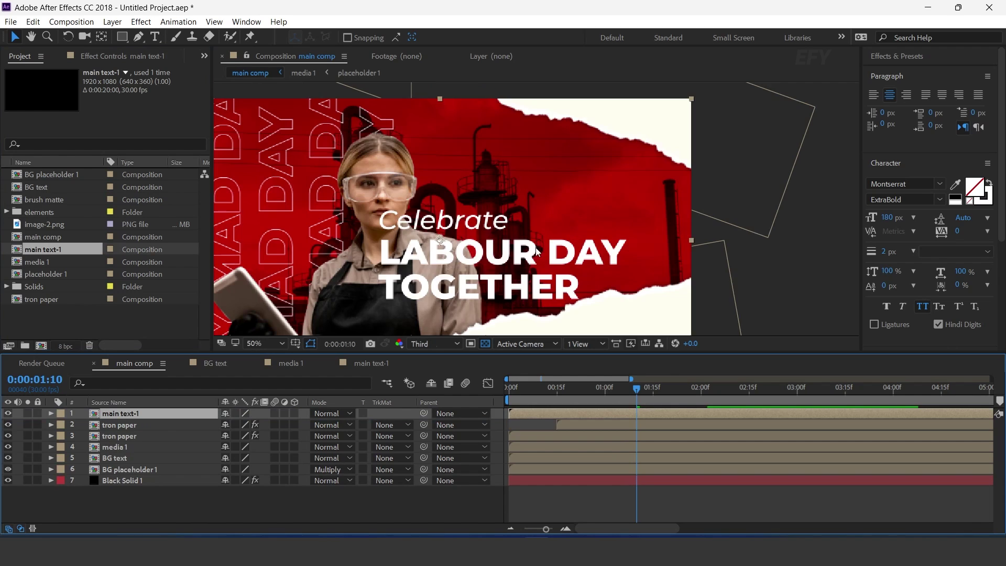
{"action": "left_click_drag", "start_coordinate": [442, 245], "coordinate": [493, 212]}
Delay the title layer's start, preview main comp, and begin a new composition
{"action": "scroll", "coordinate": [529, 209], "scroll_direction": "down", "scroll_amount": 2}
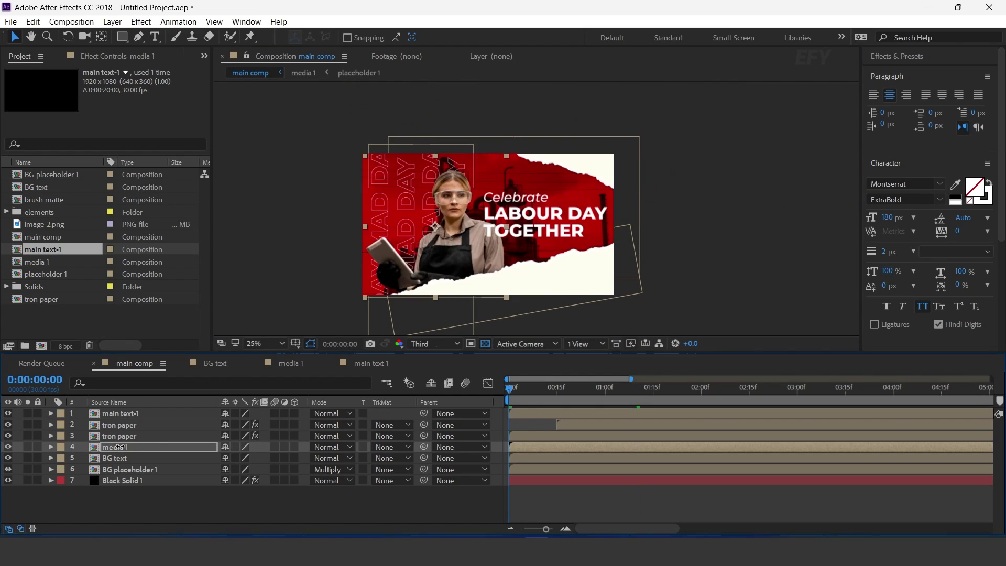
{"action": "key", "text": "Home"}
{"action": "left_click_drag", "start_coordinate": [532, 414], "coordinate": [568, 413]}
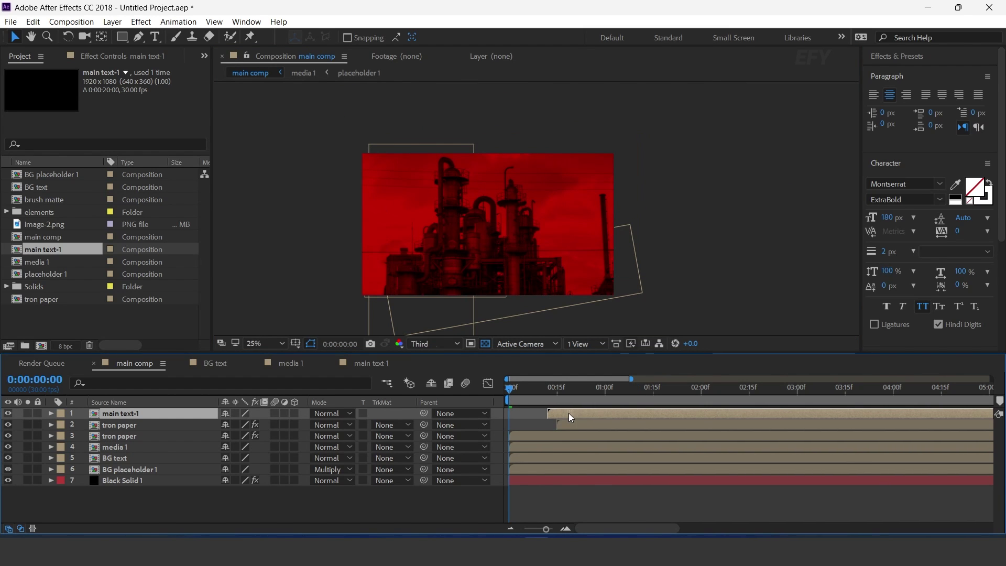
{"action": "key", "text": "space"}
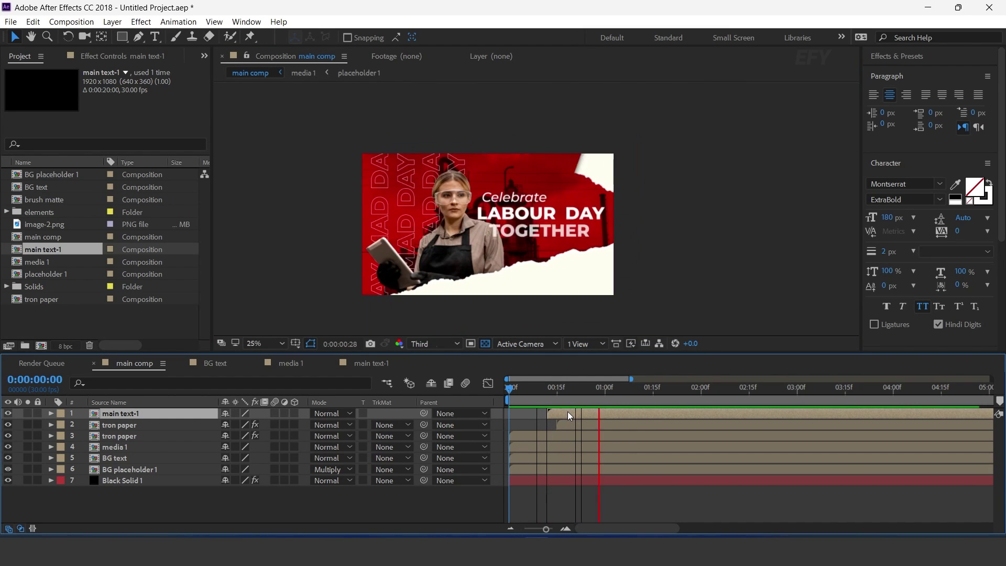
{"action": "left_click", "coordinate": [639, 392]}
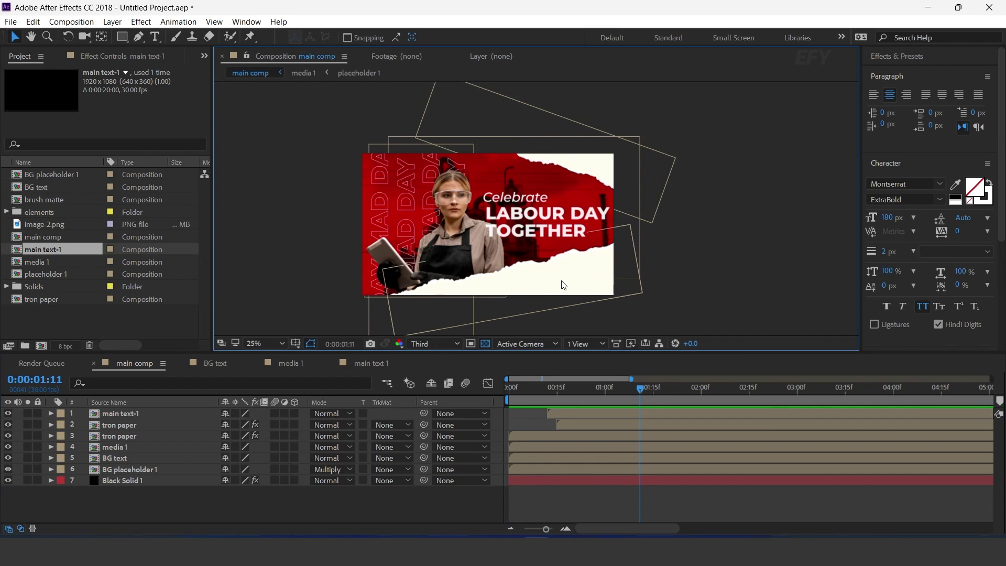
{"action": "left_click", "coordinate": [35, 347]}
{"action": "left_click", "coordinate": [40, 346]}
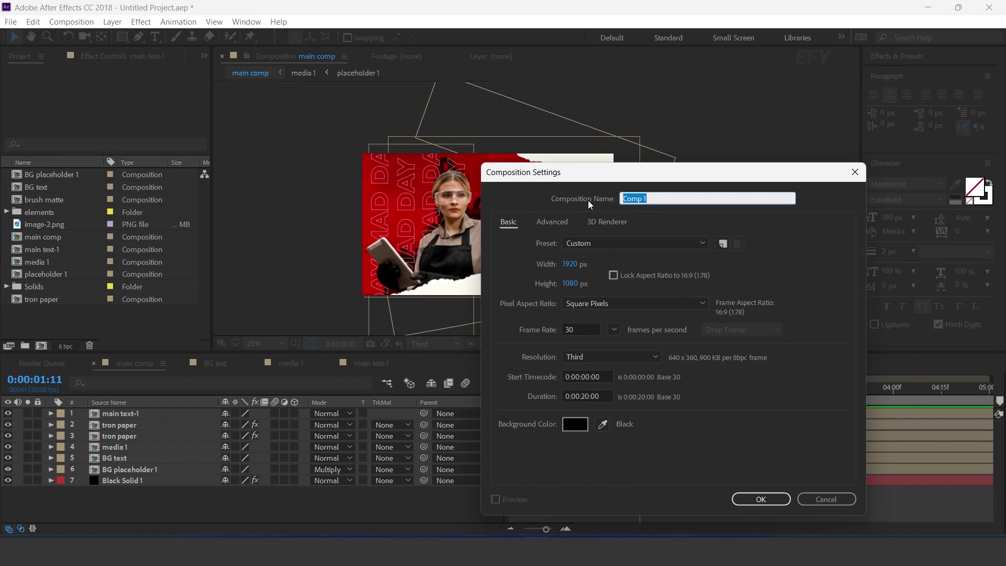
Create a composition named 'text' and draw a paragraph text box in its viewer
{"action": "type", "text": "text-1"}
{"action": "key", "text": "Return"}
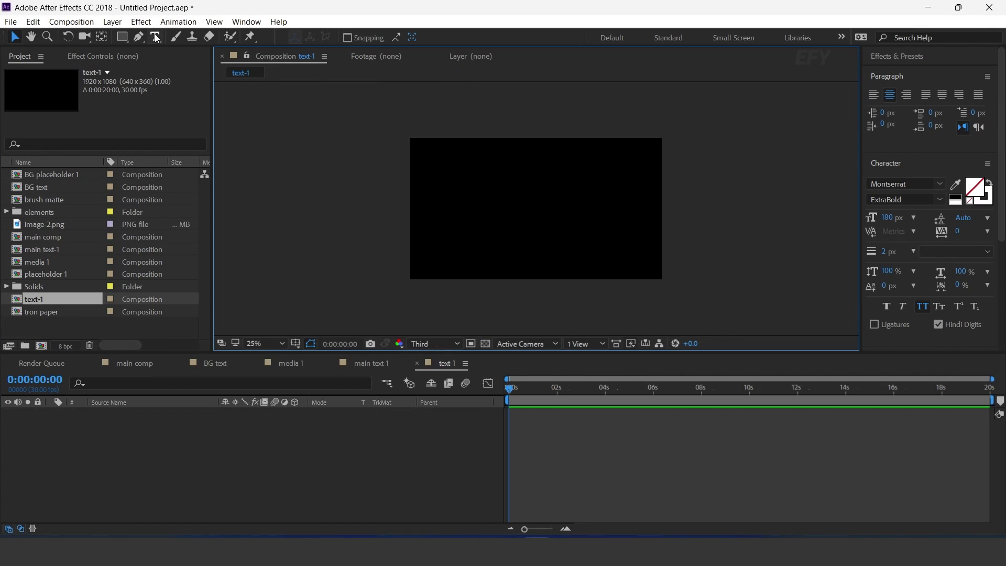
{"action": "left_click", "coordinate": [155, 38]}
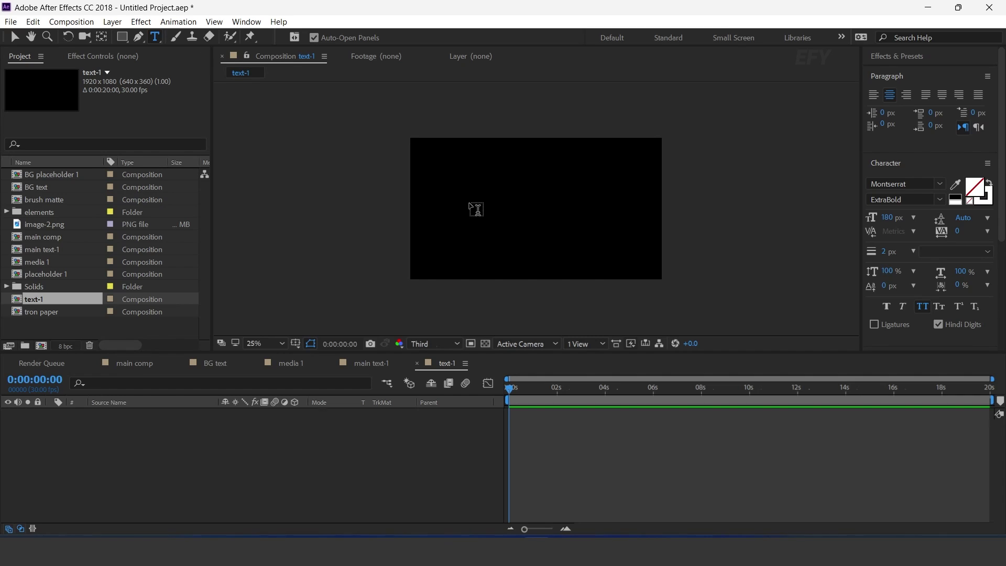
{"action": "left_click_drag", "start_coordinate": [445, 173], "coordinate": [616, 237]}
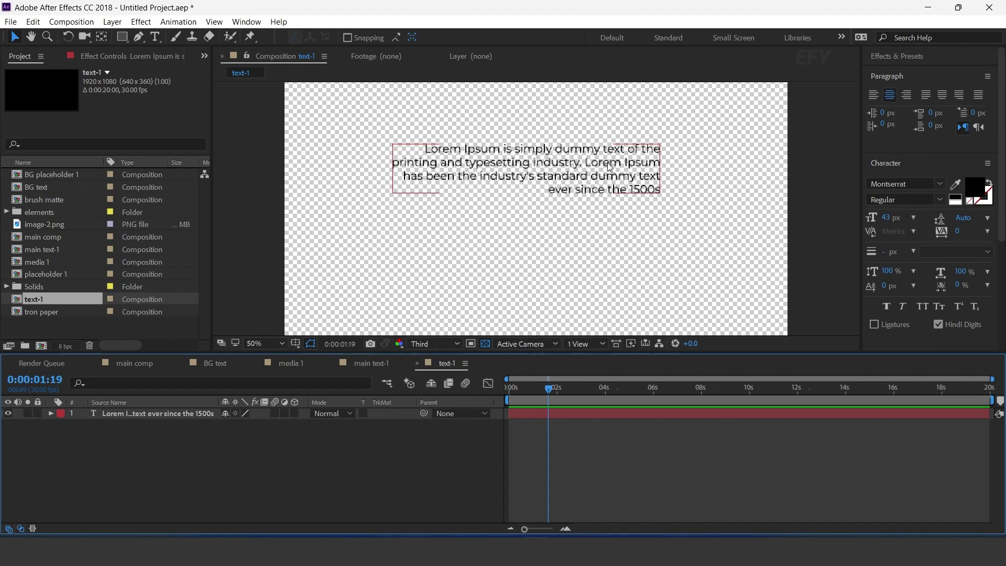
Add a Position and Opacity animator with Position 0,100 and Opacity 0%
{"action": "left_click", "coordinate": [137, 413]}
{"action": "left_click", "coordinate": [51, 413]}
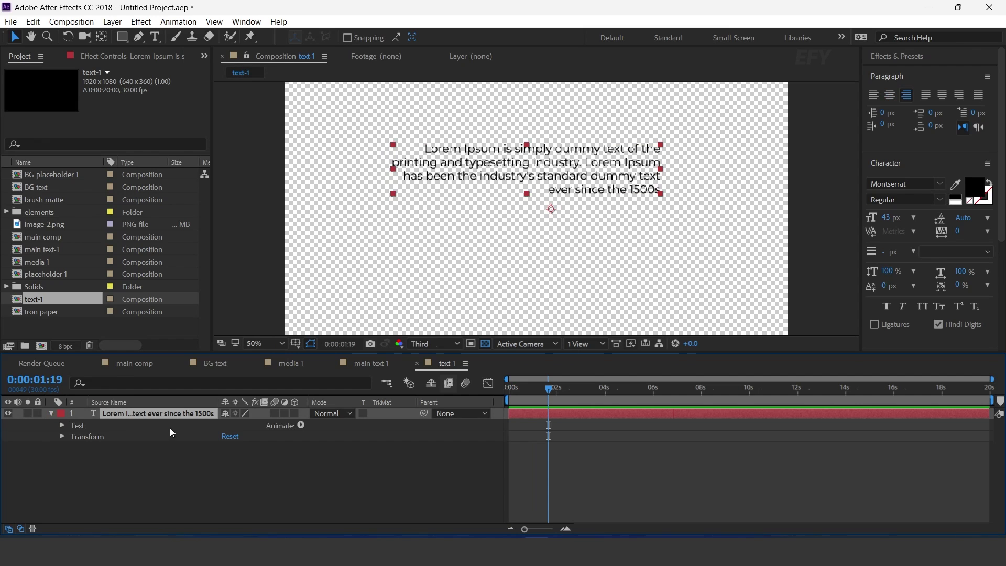
{"action": "left_click", "coordinate": [301, 425]}
{"action": "left_click", "coordinate": [362, 198]}
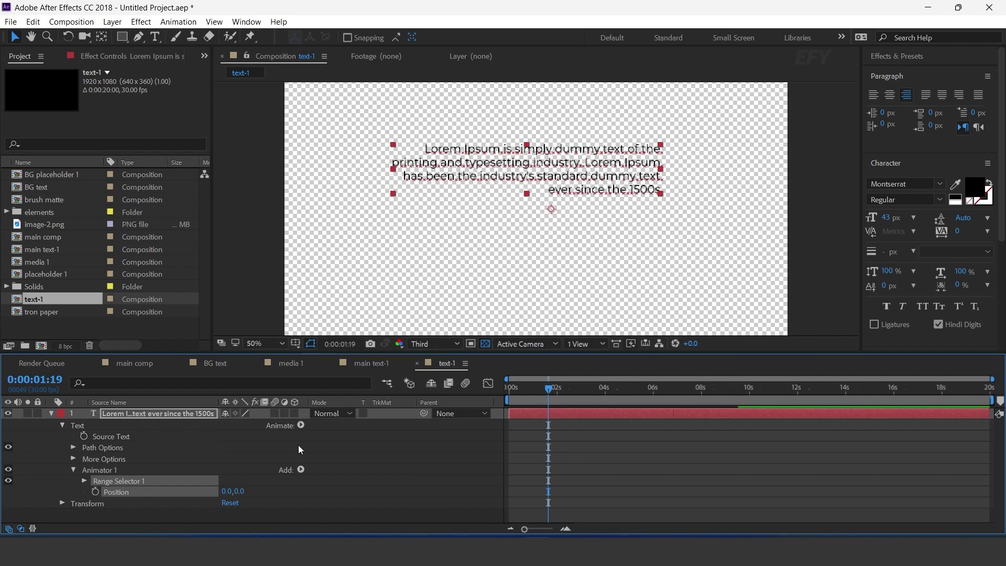
{"action": "left_click", "coordinate": [302, 426]}
{"action": "left_click", "coordinate": [357, 254]}
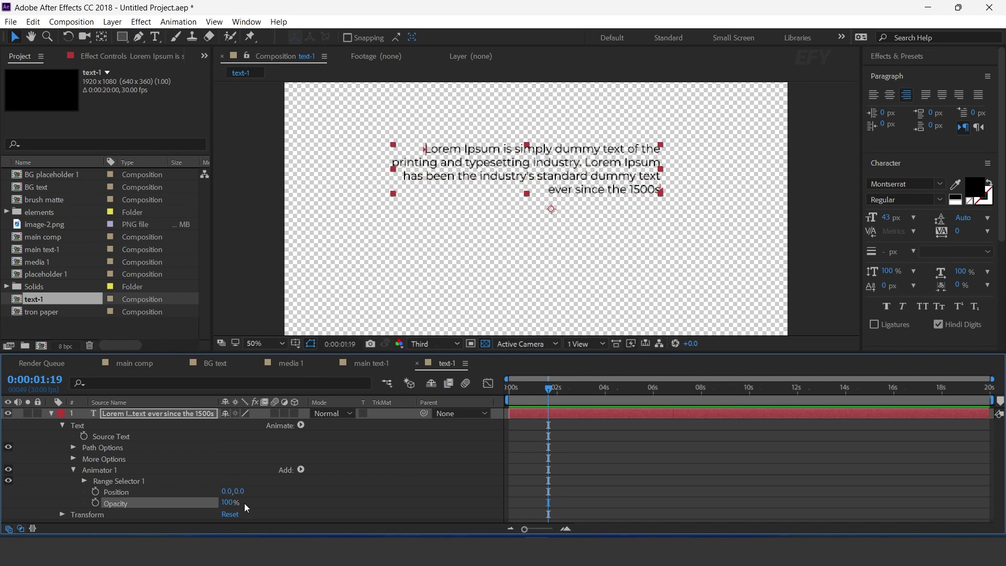
{"action": "left_click_drag", "start_coordinate": [239, 492], "coordinate": [271, 492]}
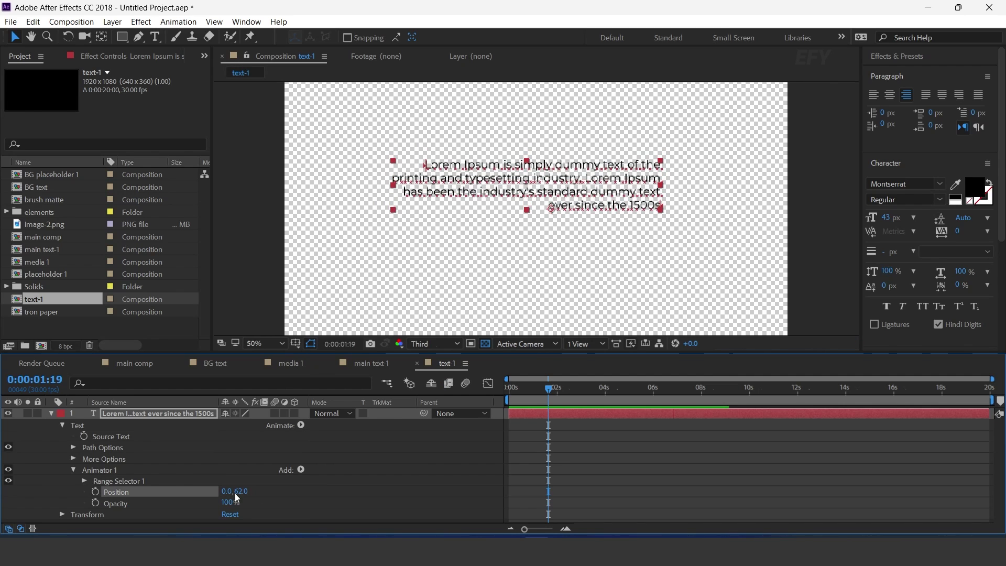
{"action": "type", "text": "100"}
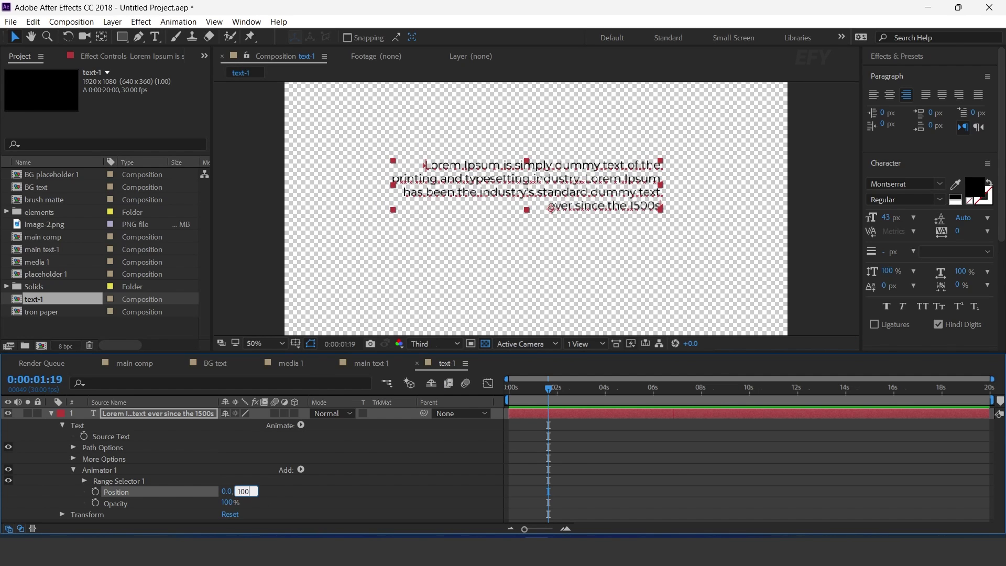
{"action": "key", "text": "Return"}
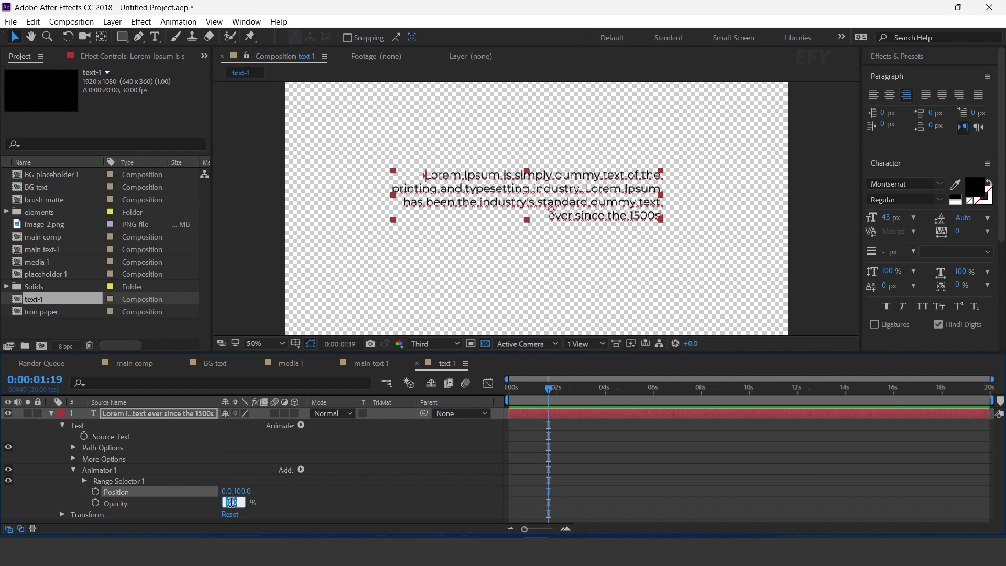
{"action": "key", "text": "Return"}
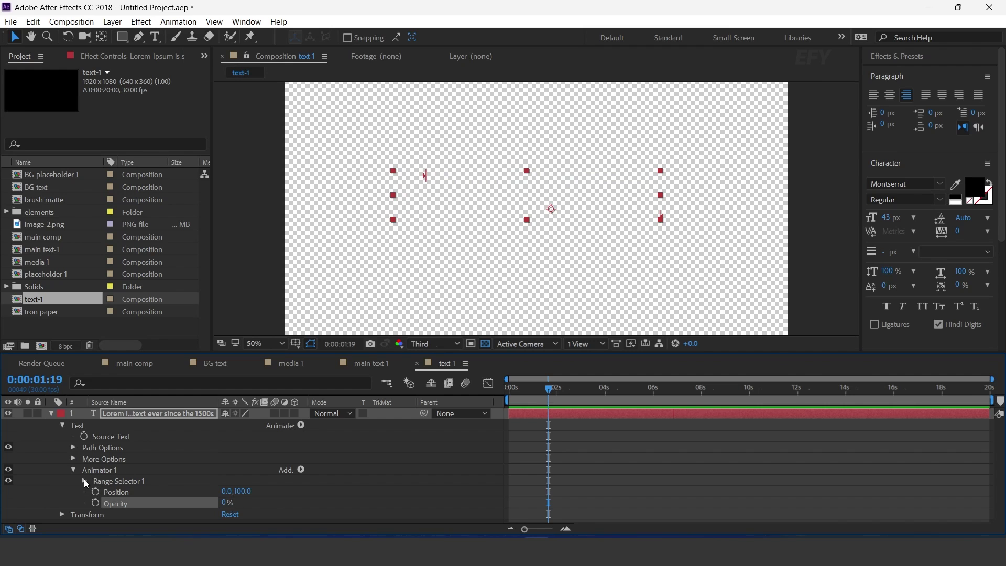
Set the range selector's advanced Shape to Ramp Up
{"action": "left_click", "coordinate": [84, 481]}
{"action": "left_click", "coordinate": [96, 484]}
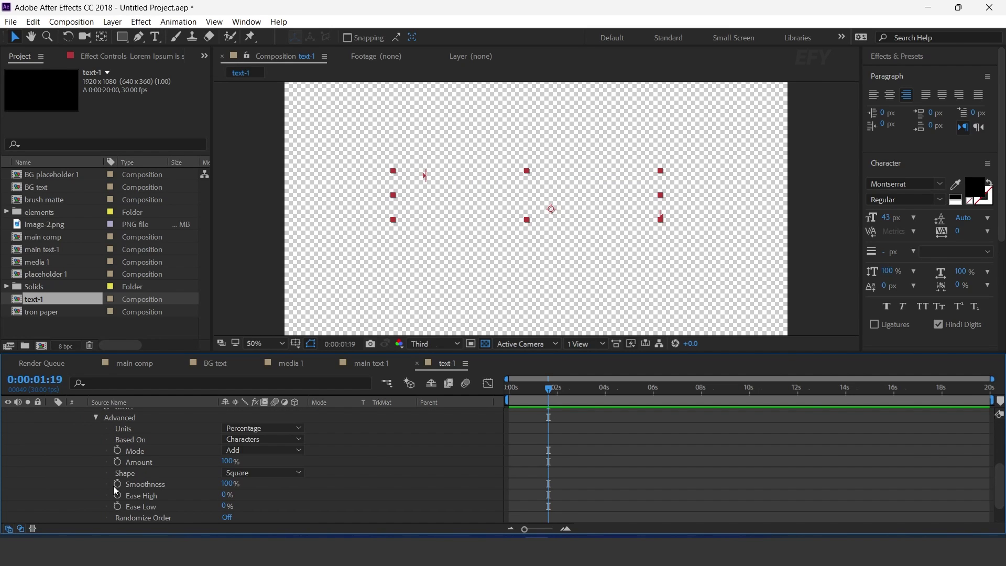
{"action": "left_click", "coordinate": [175, 474]}
{"action": "left_click", "coordinate": [262, 475]}
{"action": "left_click", "coordinate": [260, 405]}
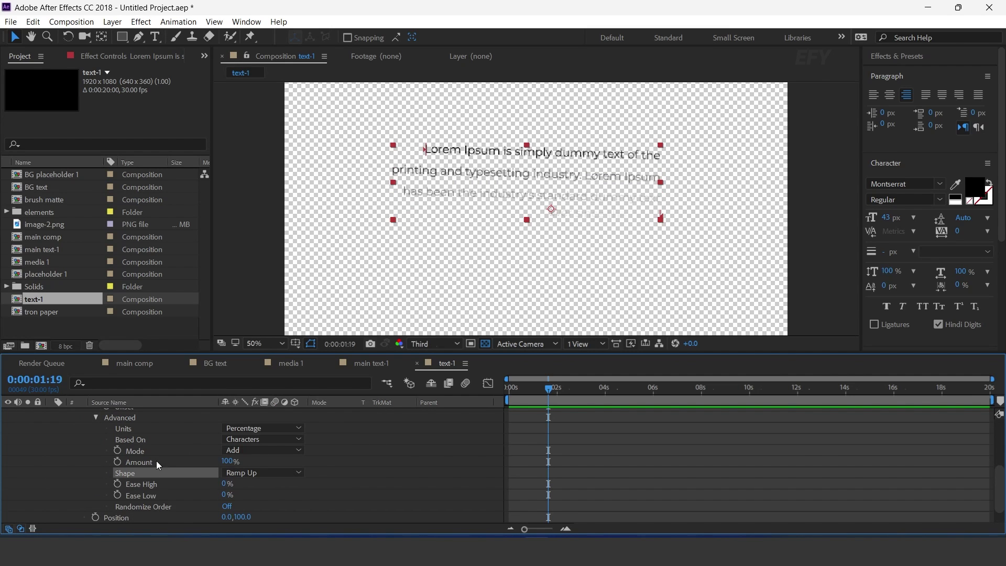
{"action": "scroll", "coordinate": [114, 471], "scroll_direction": "up", "scroll_amount": 3}
{"action": "left_click", "coordinate": [96, 484]}
Add an Expression Selector to Animator 1 and expand its Based On setting
{"action": "left_click", "coordinate": [88, 429]}
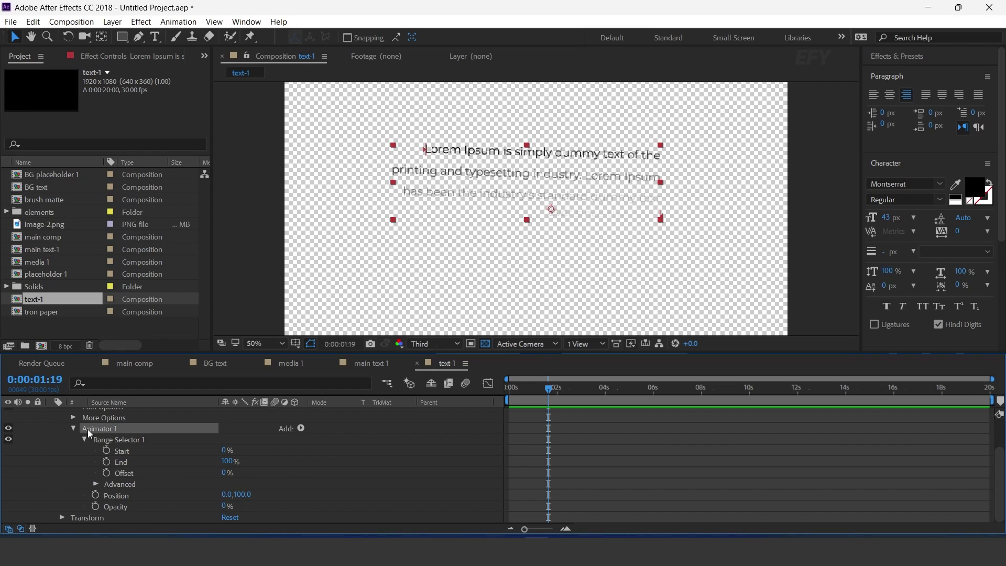
{"action": "left_click", "coordinate": [302, 428]}
{"action": "mouse_move", "coordinate": [330, 446]}
{"action": "left_click", "coordinate": [422, 473]}
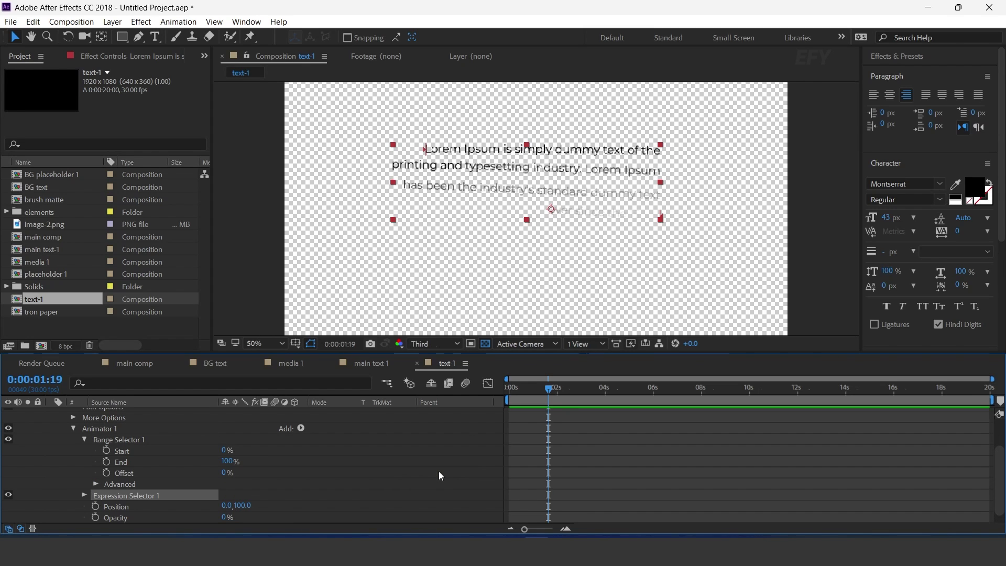
{"action": "scroll", "coordinate": [439, 471], "scroll_direction": "down", "scroll_amount": 1}
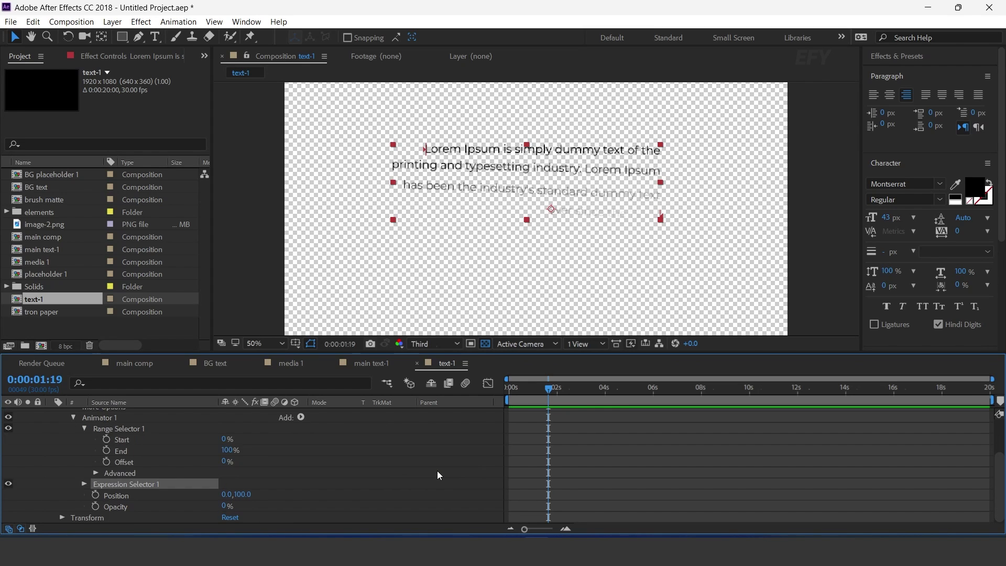
{"action": "left_click", "coordinate": [84, 484]}
{"action": "left_click", "coordinate": [119, 498]}
Base Expression Selector 1 on Lines and paste the bounce delay expression into Amount
{"action": "left_click", "coordinate": [269, 500]}
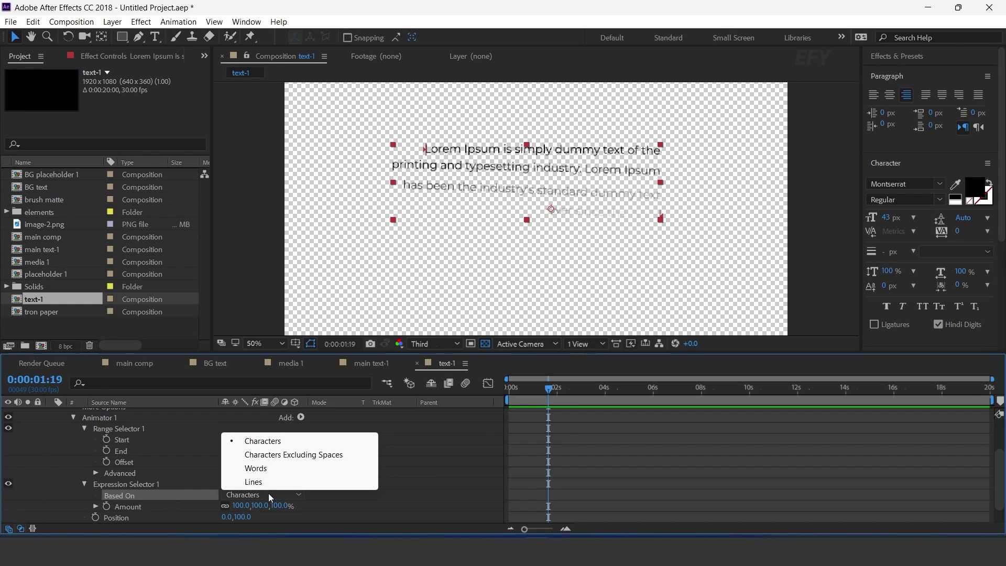
{"action": "left_click", "coordinate": [260, 479]}
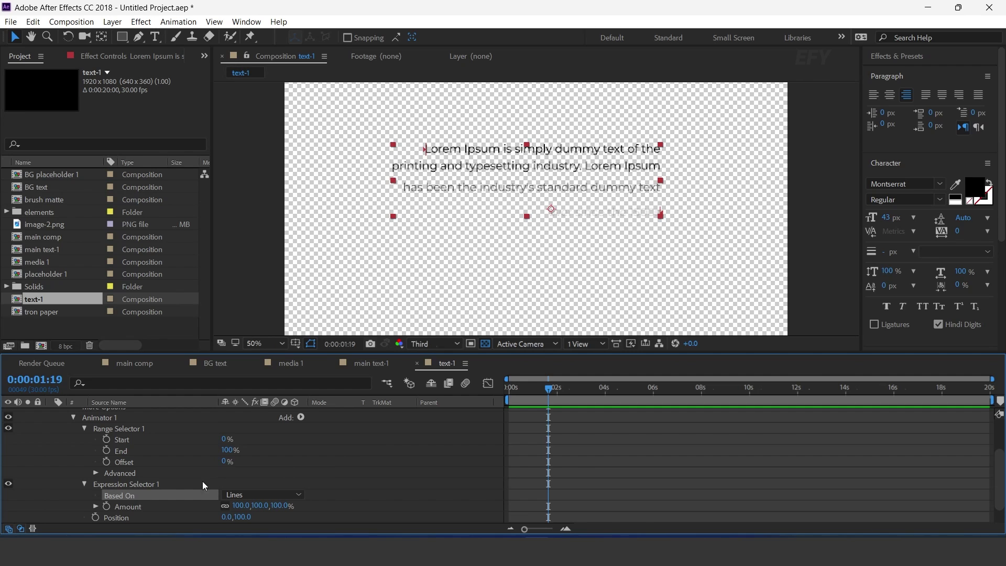
{"action": "key", "text": "alt+Tab"}
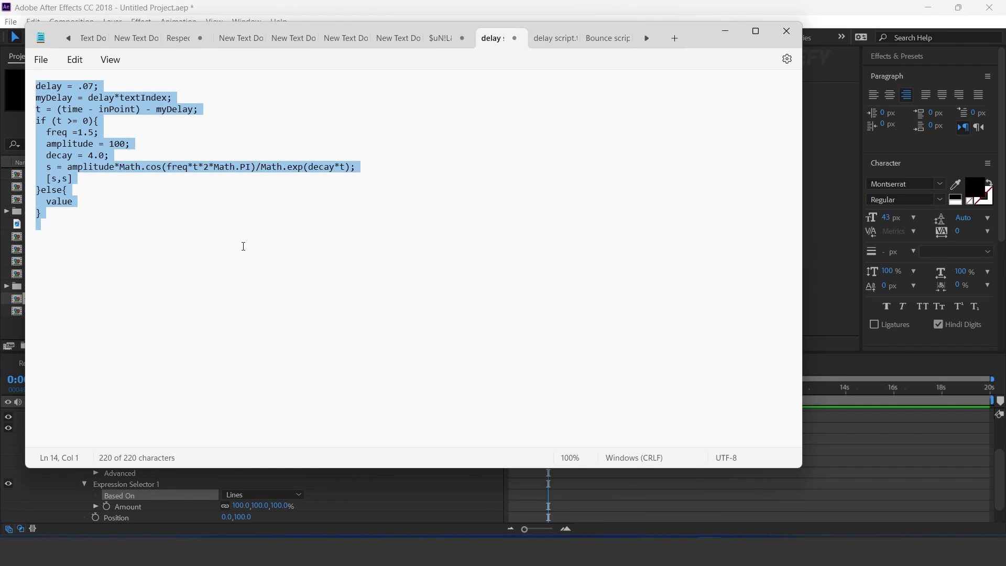
{"action": "left_click", "coordinate": [725, 31]}
{"action": "left_click", "coordinate": [107, 507], "text": "alt"}
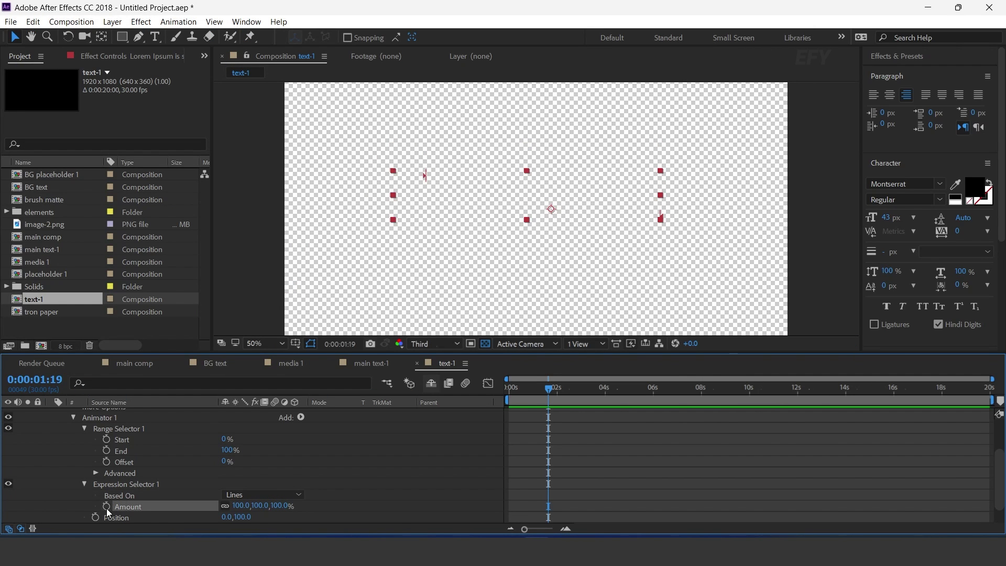
{"action": "key", "text": "ctrl+v"}
{"action": "left_click", "coordinate": [567, 460]}
Preview the line-by-line animation from the start
{"action": "left_click", "coordinate": [505, 388]}
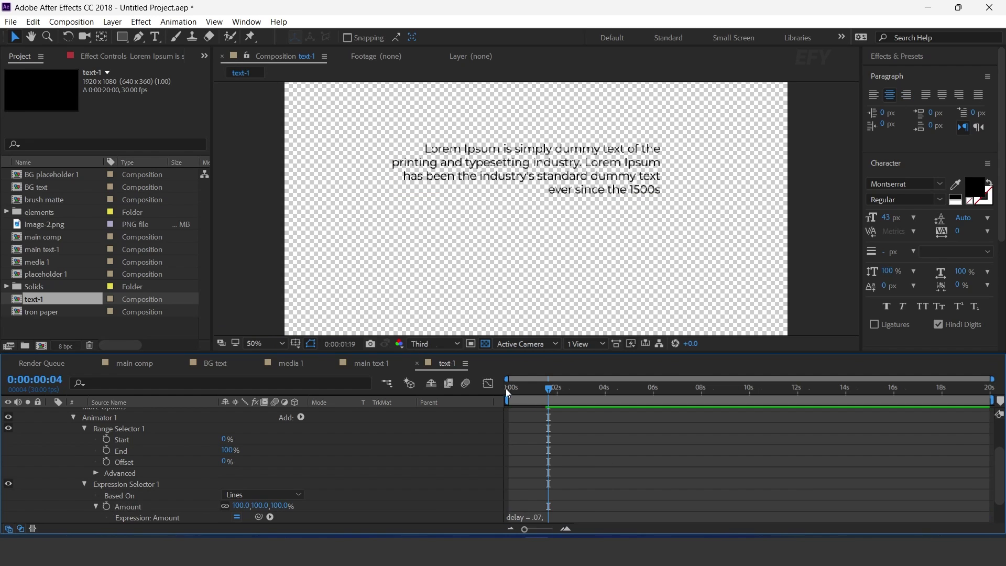
{"action": "key", "text": "space"}
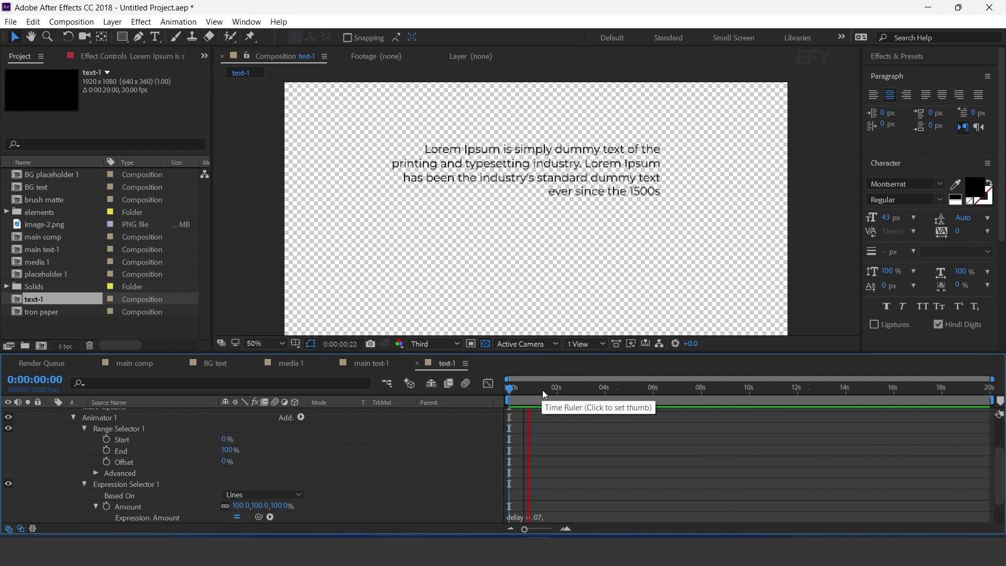
{"action": "left_click", "coordinate": [569, 389]}
{"action": "scroll", "coordinate": [358, 471], "scroll_direction": "up", "scroll_amount": 3}
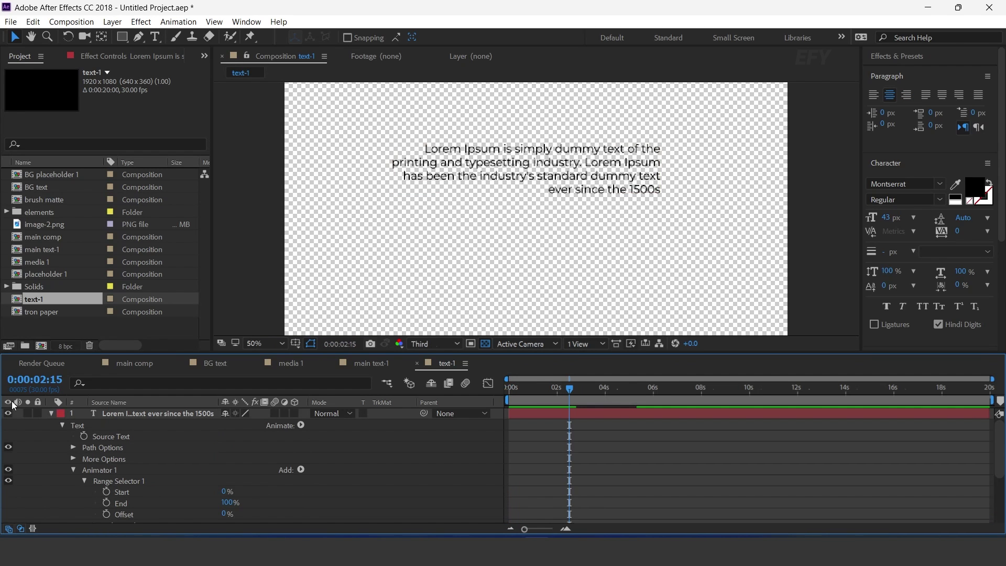
Add the text-1 composition as the top layer of main comp
{"action": "left_click", "coordinate": [51, 413]}
{"action": "left_click", "coordinate": [131, 366]}
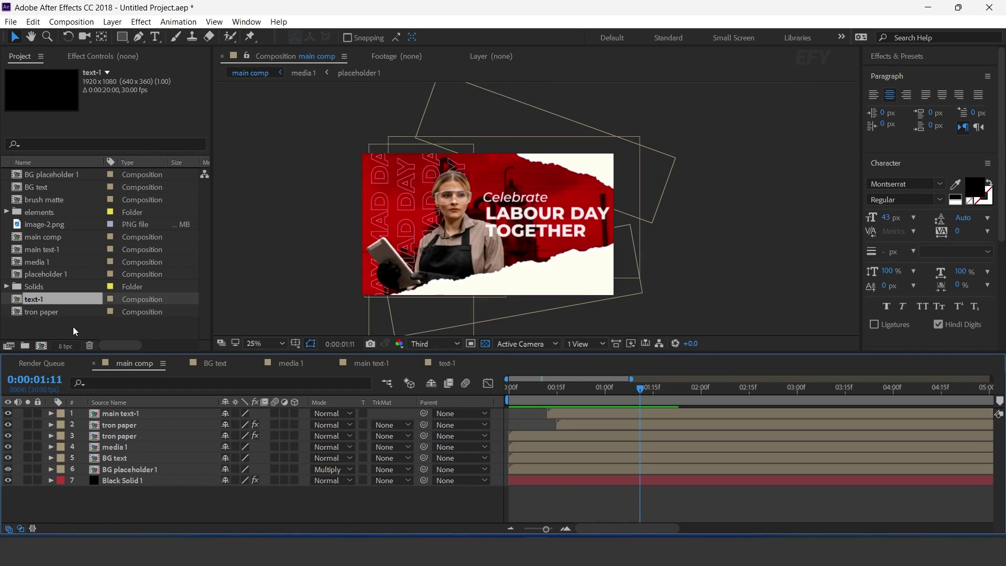
{"action": "left_click_drag", "start_coordinate": [34, 299], "coordinate": [152, 409]}
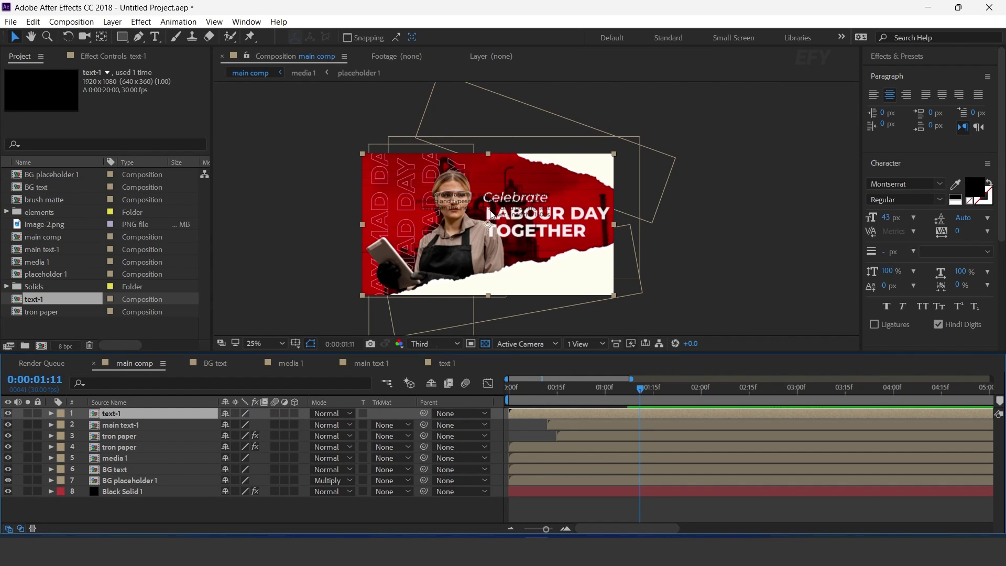
Zoom main comp to 50% and nudge the text-1 layer up and left
{"action": "key", "text": "period"}
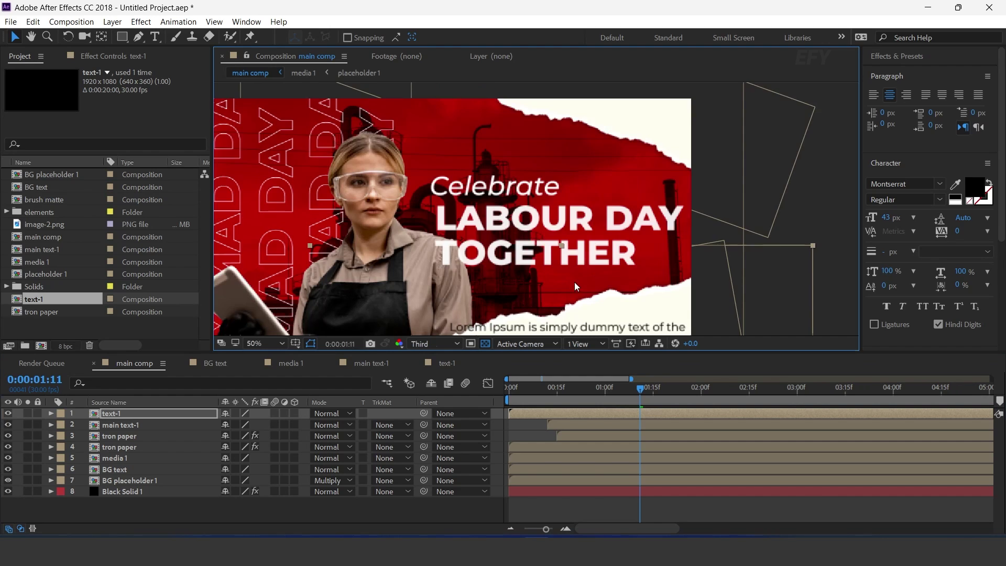
{"action": "left_click_drag", "start_coordinate": [624, 300], "coordinate": [607, 215]}
{"action": "key", "text": "shift+Up"}
{"action": "key", "text": "shift+Left"}
{"action": "key", "text": "shift+Up"}
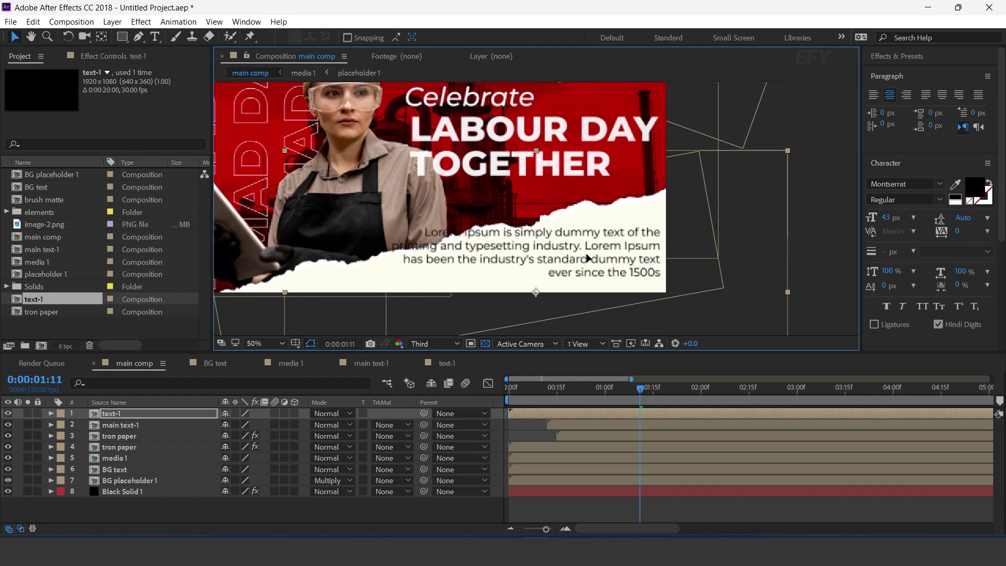
{"action": "left_click", "coordinate": [452, 361]}
Set the paragraph to 25 px, narrow its box, and move it lower right in main comp
{"action": "double_click", "coordinate": [517, 169]}
{"action": "left_click_drag", "start_coordinate": [886, 217], "coordinate": [824, 228]}
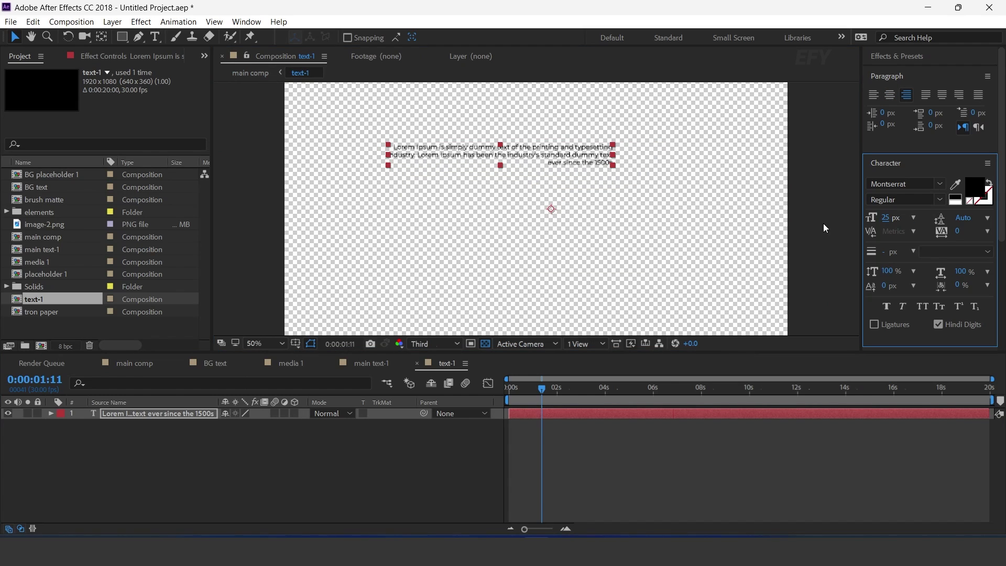
{"action": "double_click", "coordinate": [550, 209]}
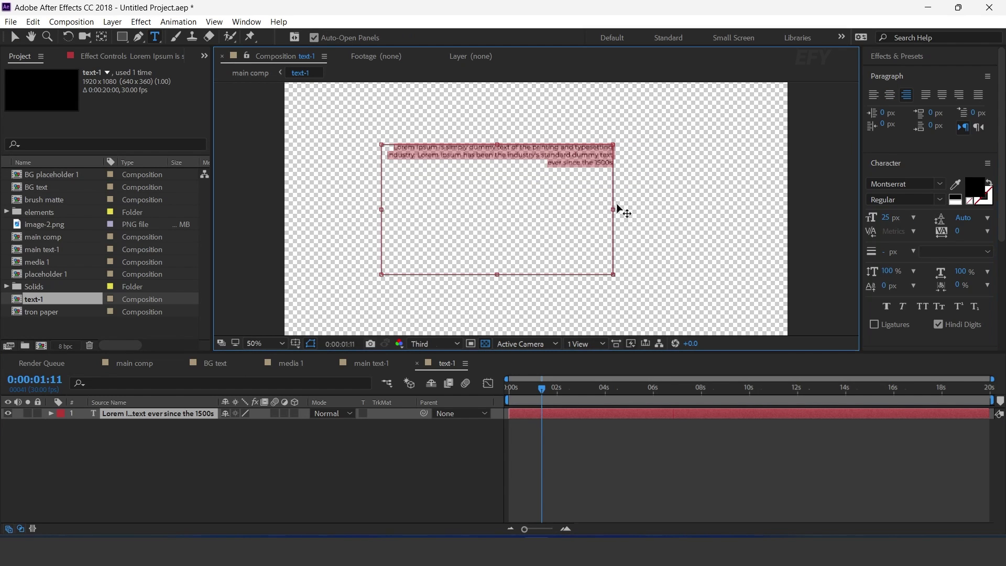
{"action": "left_click_drag", "start_coordinate": [613, 209], "coordinate": [579, 210]}
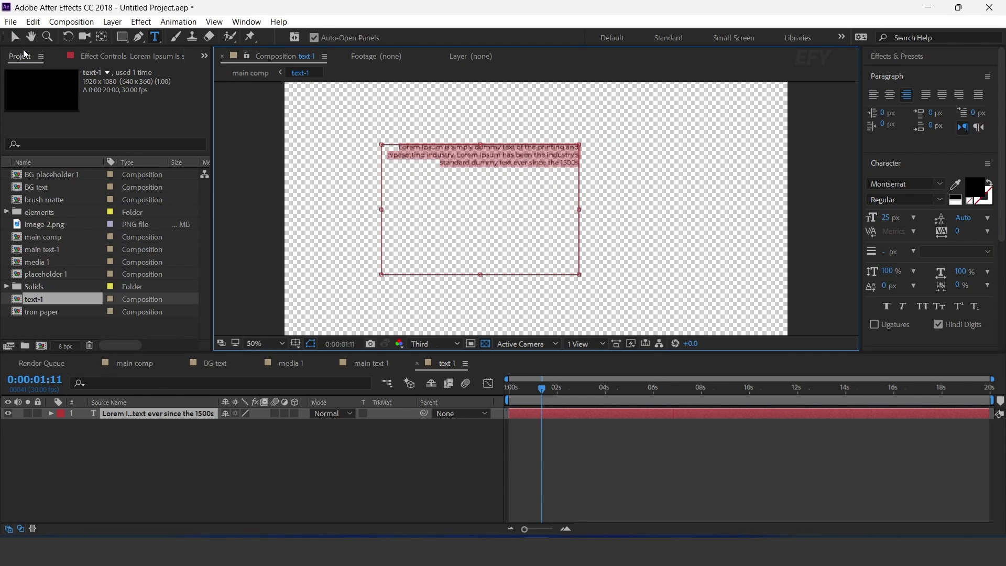
{"action": "left_click", "coordinate": [14, 36]}
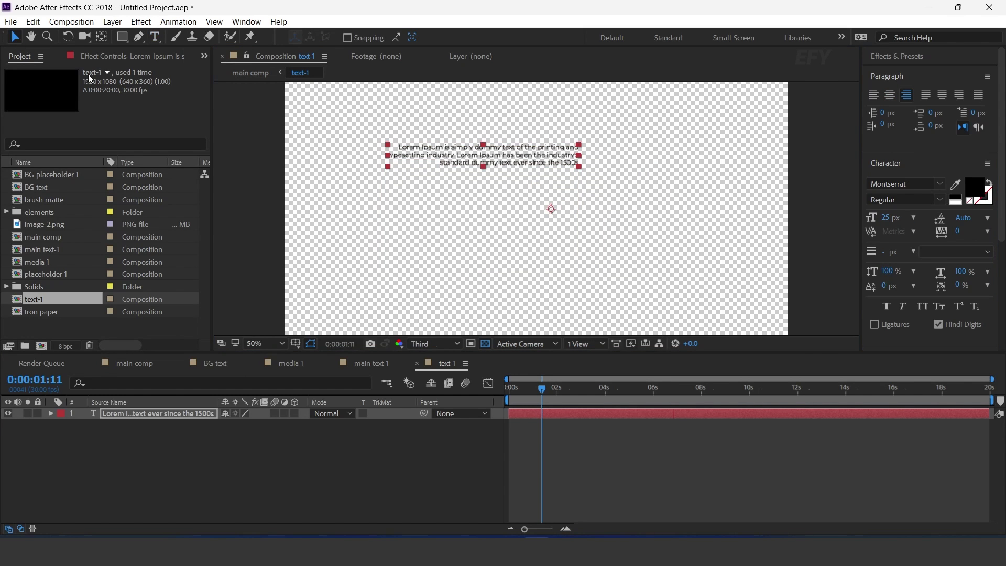
{"action": "left_click", "coordinate": [131, 363]}
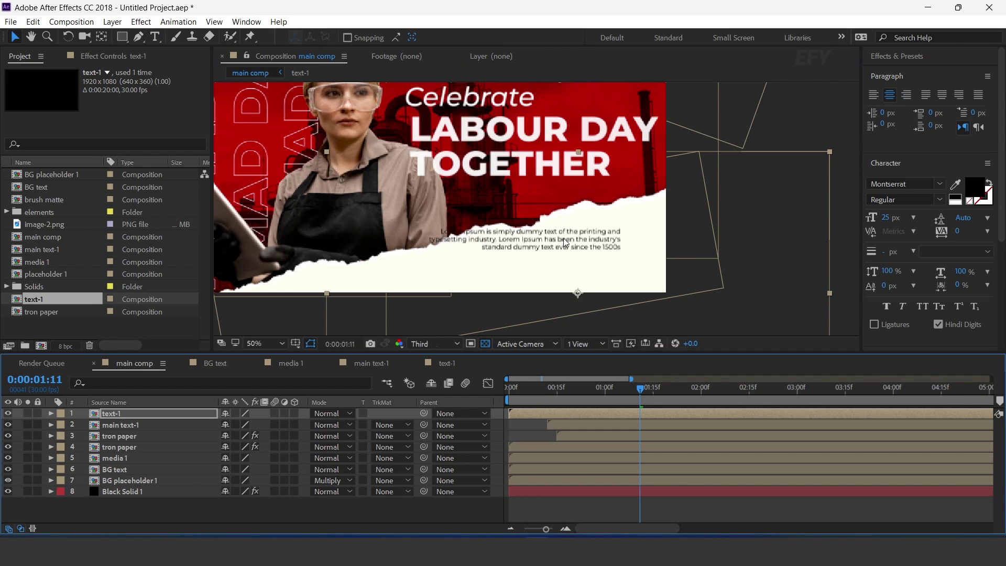
{"action": "left_click_drag", "start_coordinate": [564, 238], "coordinate": [592, 248]}
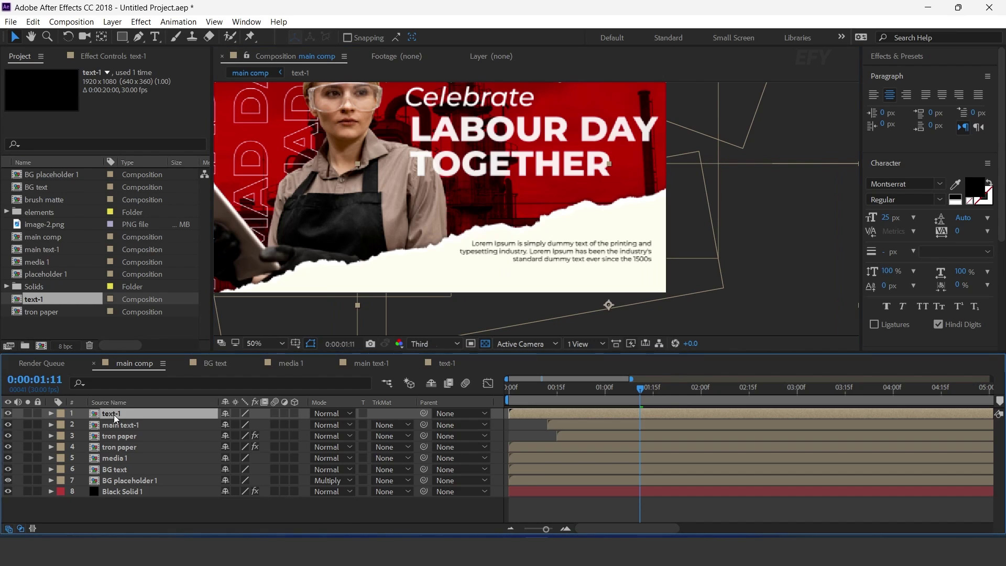
Apply a Fill effect to text-1 with colour D71010
{"action": "key", "text": "ctrl+space"}
{"action": "type", "text": "fil"}
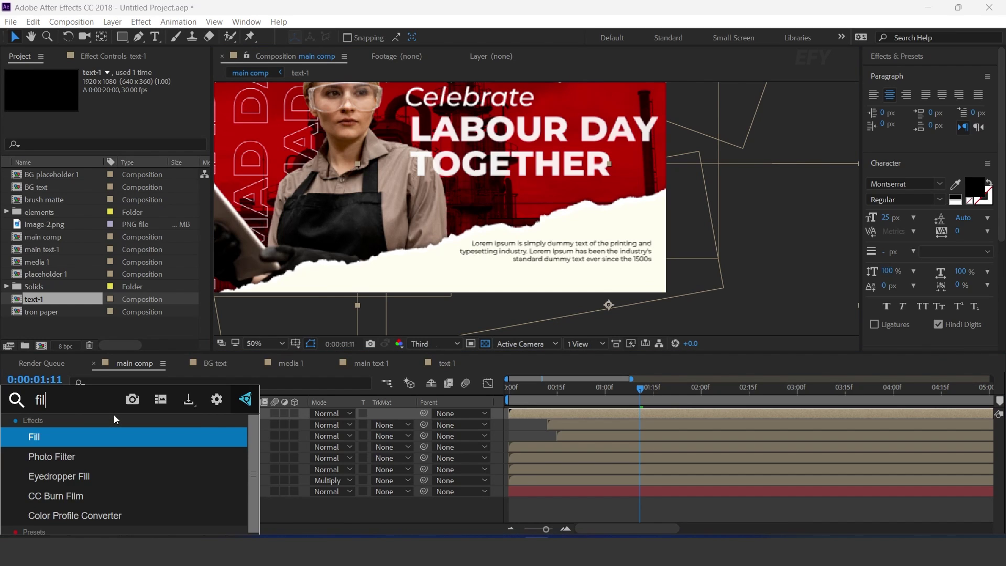
{"action": "key", "text": "Return"}
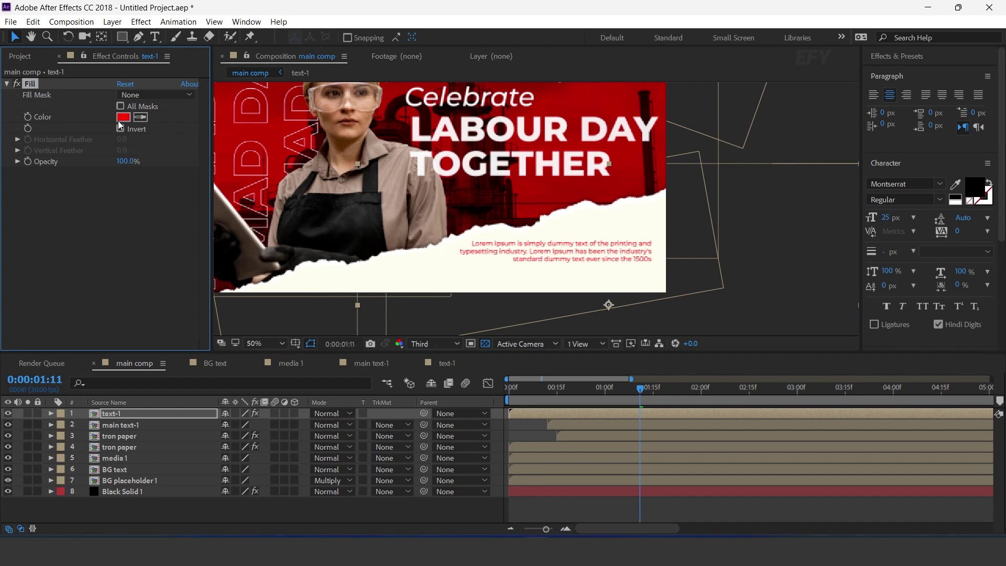
{"action": "left_click", "coordinate": [122, 117]}
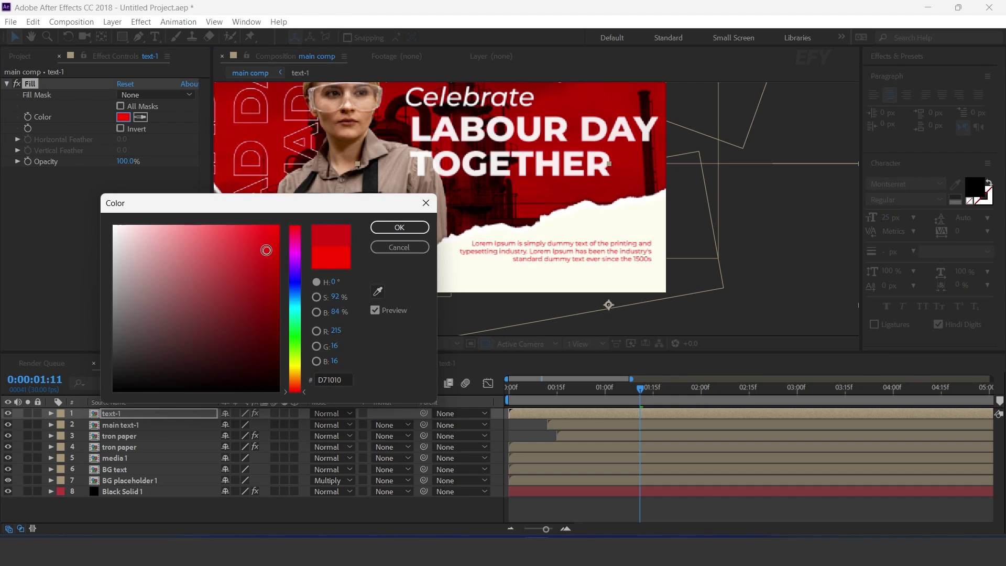
{"action": "left_click", "coordinate": [399, 227]}
{"action": "scroll", "coordinate": [810, 218], "scroll_direction": "down", "scroll_amount": 2}
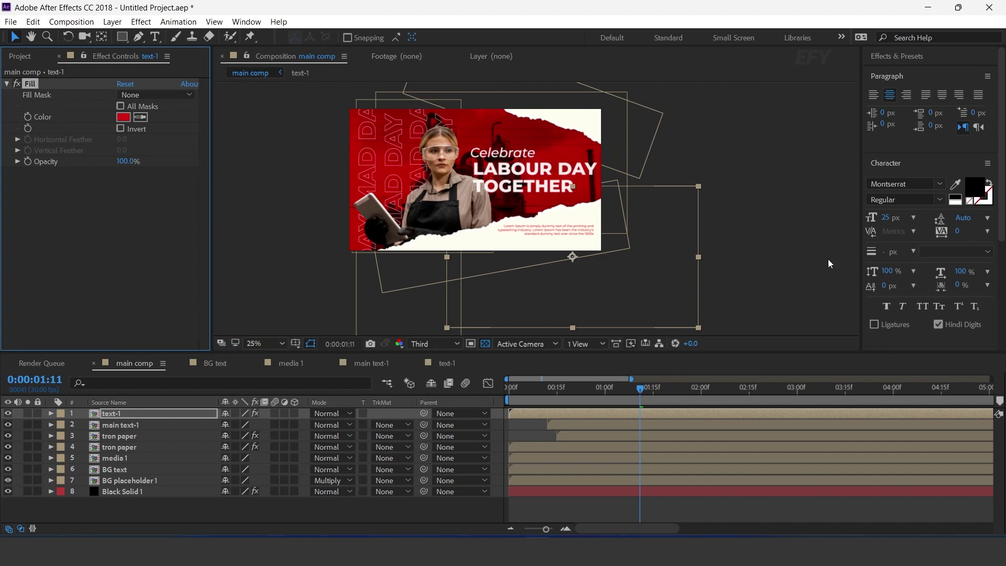
{"action": "scroll", "coordinate": [552, 193], "scroll_direction": "up", "scroll_amount": 2}
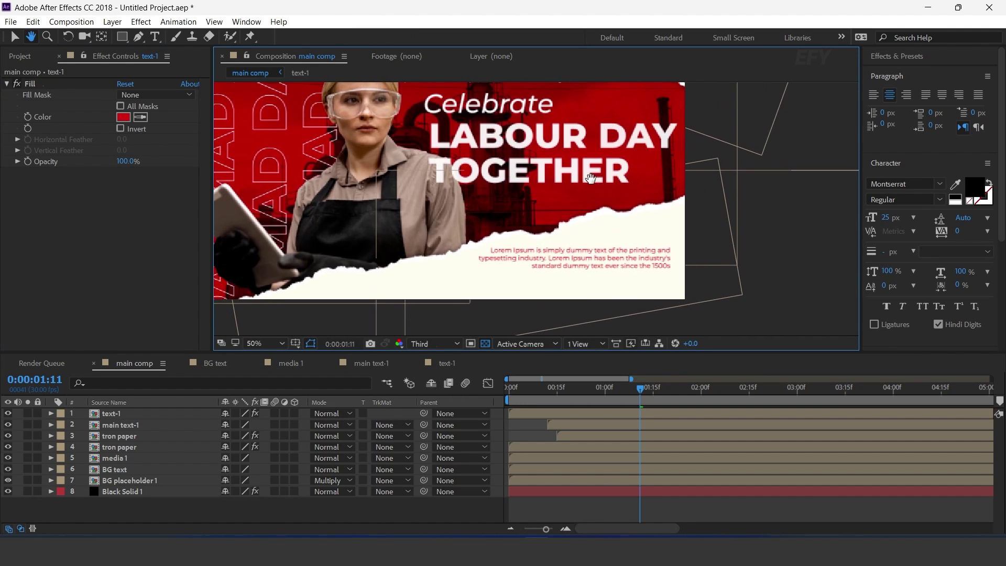
Make the text-1 layer start later and preview from the beginning
{"action": "left_click", "coordinate": [553, 413]}
{"action": "left_click_drag", "start_coordinate": [553, 413], "coordinate": [596, 412]}
{"action": "left_click", "coordinate": [511, 388]}
{"action": "key", "text": "space"}
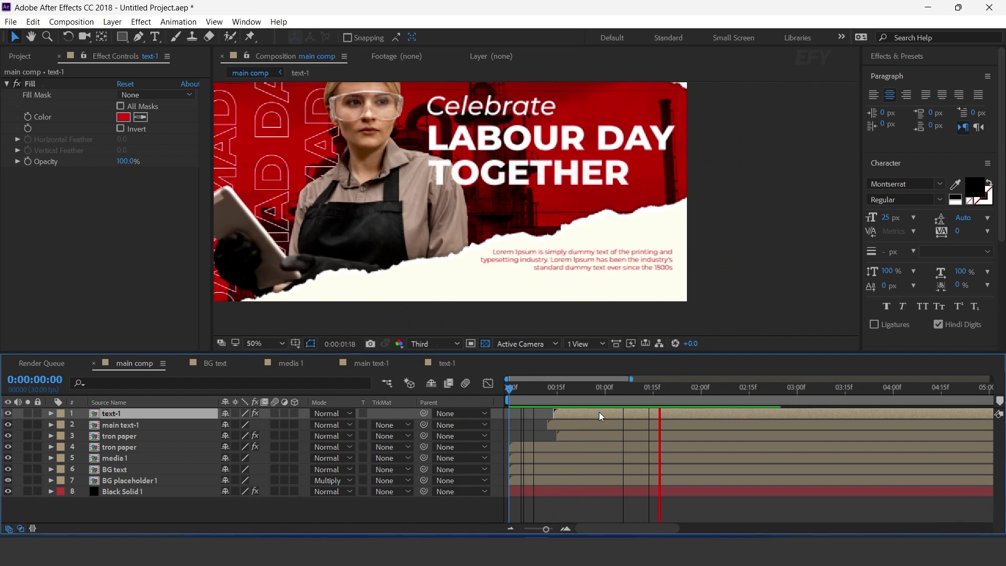
Push text-1's start later in two stages, previewing after each
{"action": "left_click_drag", "start_coordinate": [599, 412], "coordinate": [614, 411]}
{"action": "left_click", "coordinate": [538, 388]}
{"action": "key", "text": "space"}
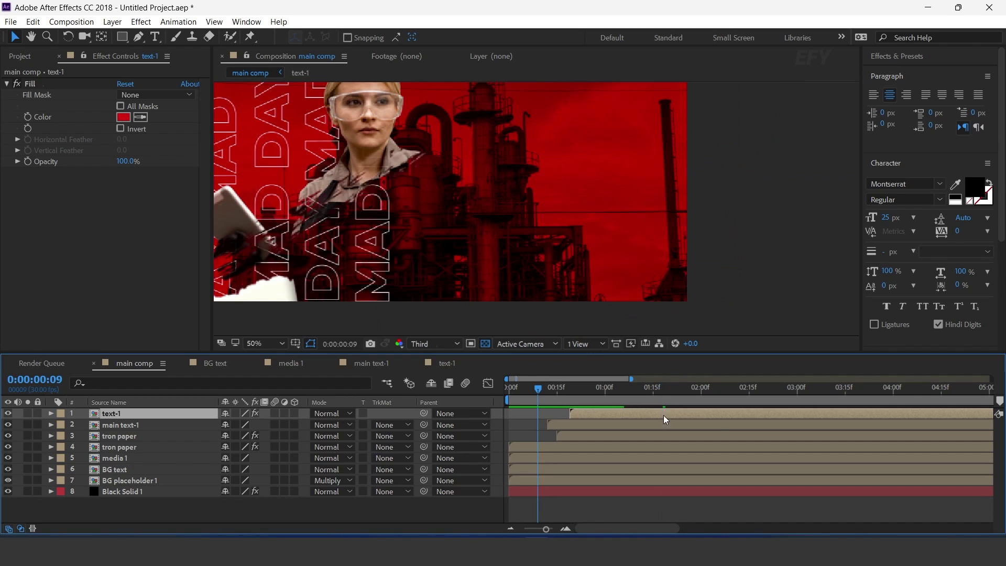
{"action": "left_click_drag", "start_coordinate": [641, 418], "coordinate": [669, 411]}
{"action": "left_click", "coordinate": [548, 390]}
{"action": "key", "text": "space"}
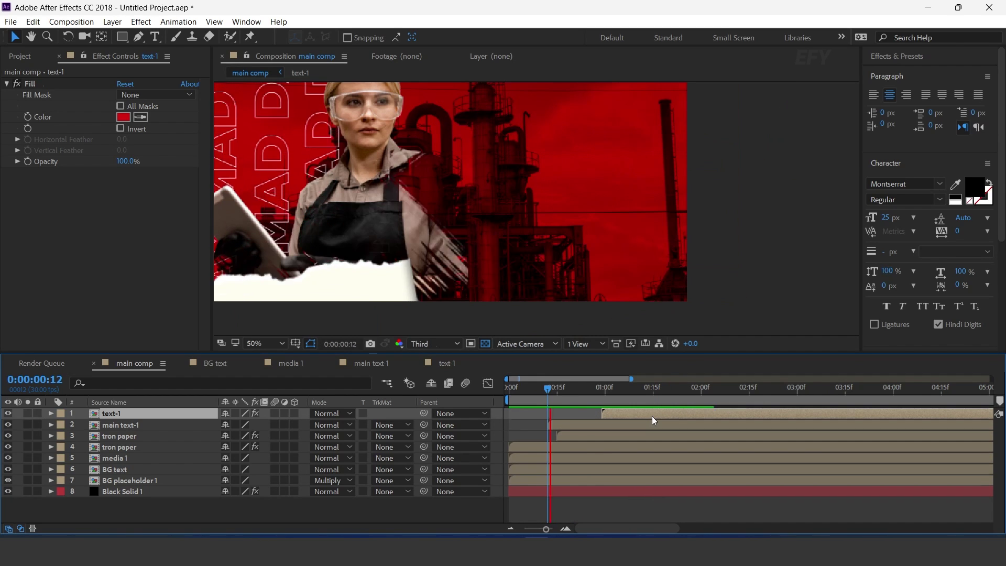
Zoom the view to 25%, preview the full design from frame 0, and show the Project items
{"action": "key", "text": "comma"}
{"action": "key", "text": "comma"}
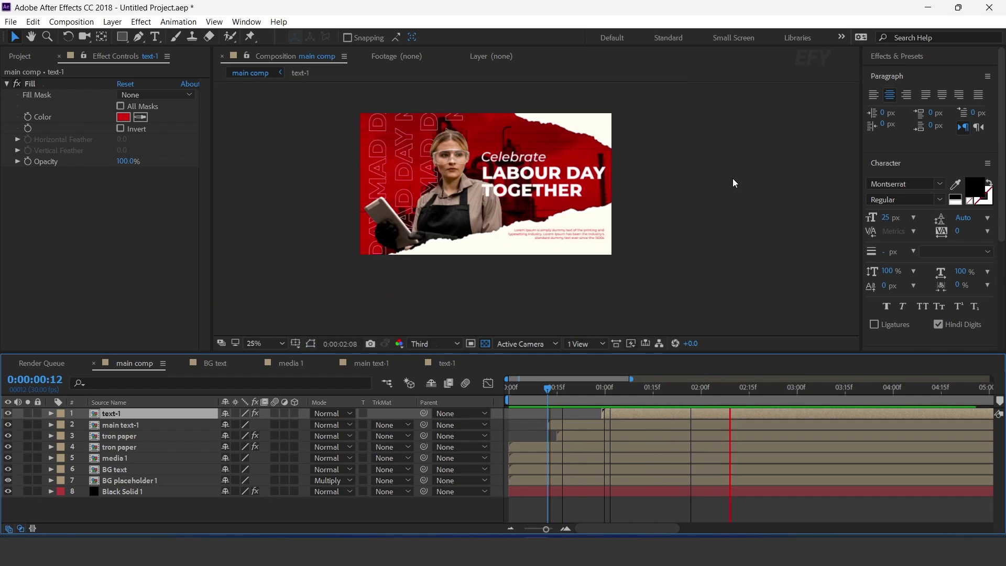
{"action": "left_click_drag", "start_coordinate": [680, 258], "coordinate": [689, 279]}
{"action": "left_click", "coordinate": [513, 389]}
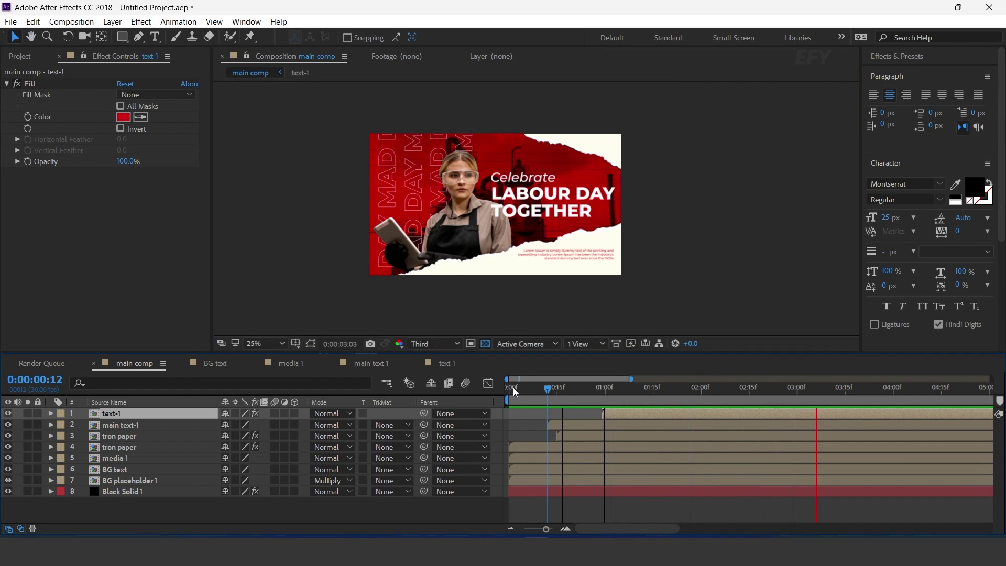
{"action": "key", "text": "space"}
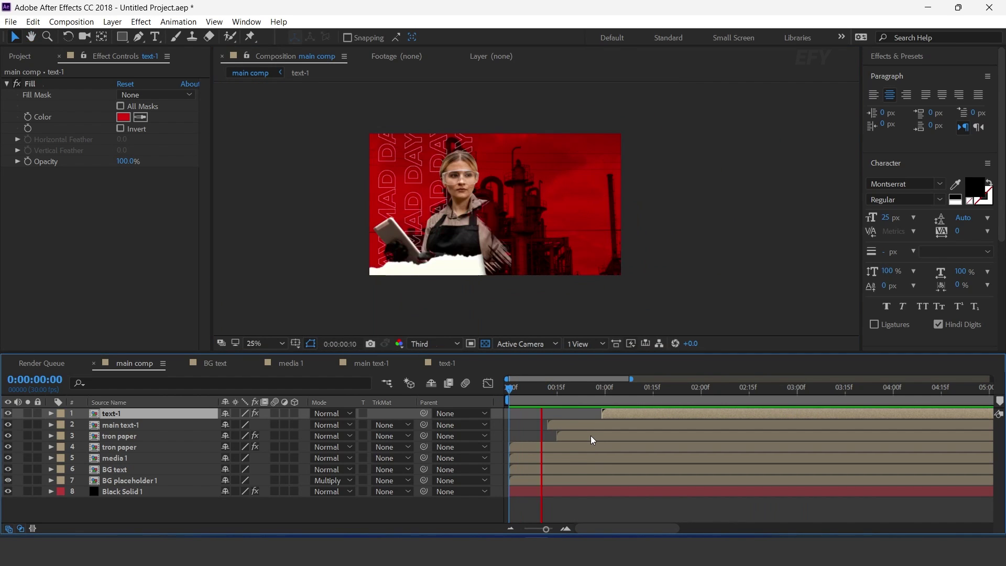
{"action": "left_click", "coordinate": [617, 389]}
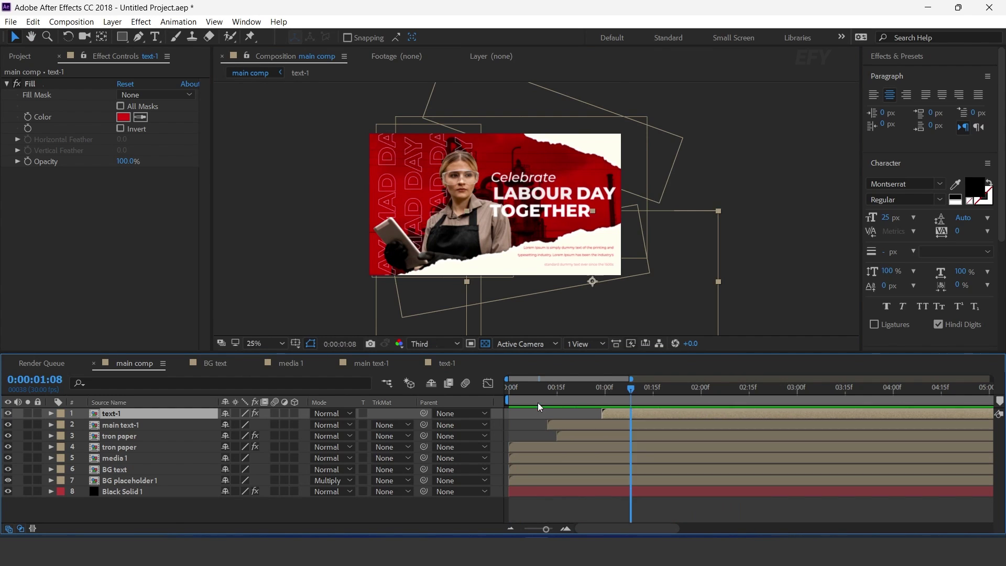
{"action": "left_click", "coordinate": [20, 56]}
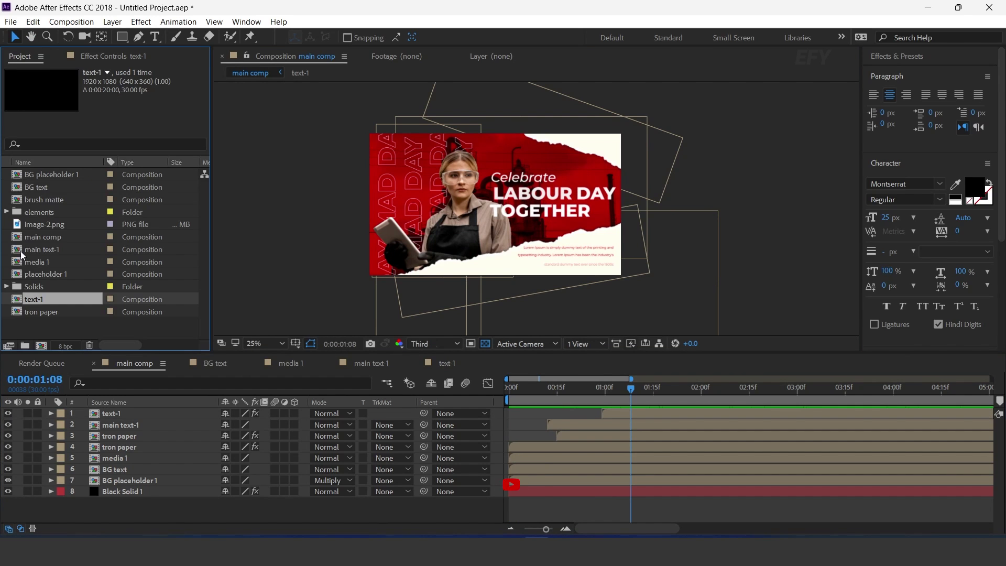
Add PLUS.mp4 from the elements folder as the top layer in Screen mode
{"action": "left_click", "coordinate": [7, 212]}
{"action": "left_click_drag", "start_coordinate": [52, 261], "coordinate": [117, 413]}
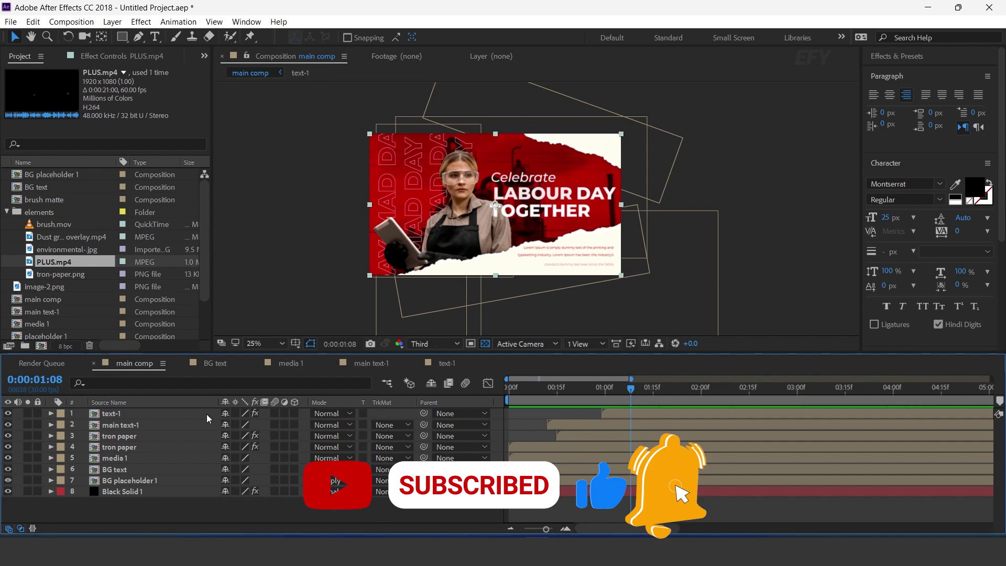
{"action": "left_click", "coordinate": [335, 413]}
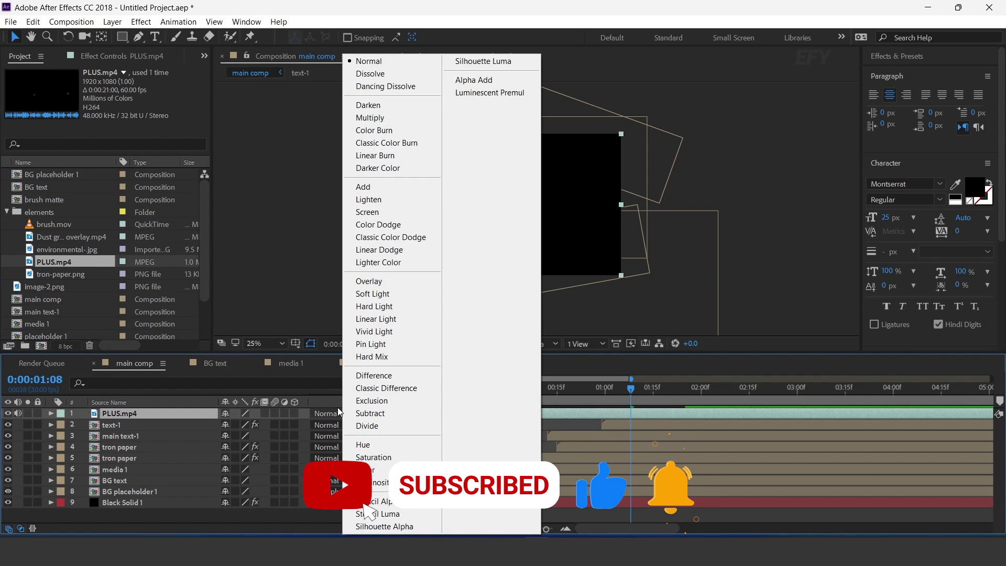
{"action": "left_click", "coordinate": [370, 212]}
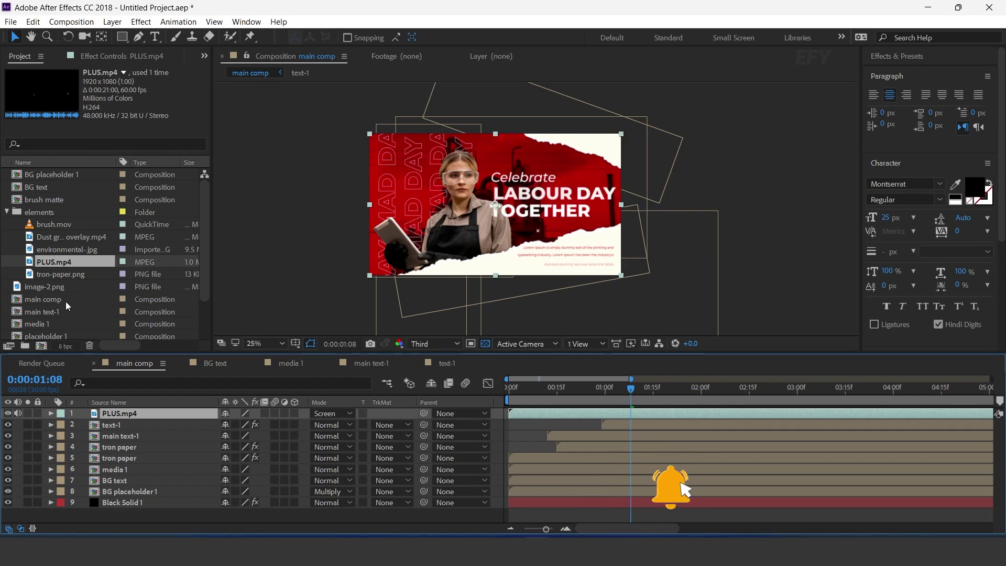
Add Dust grunge overlay.mp4 on top in Color Dodge mode, scaled to 124%
{"action": "left_click", "coordinate": [61, 239]}
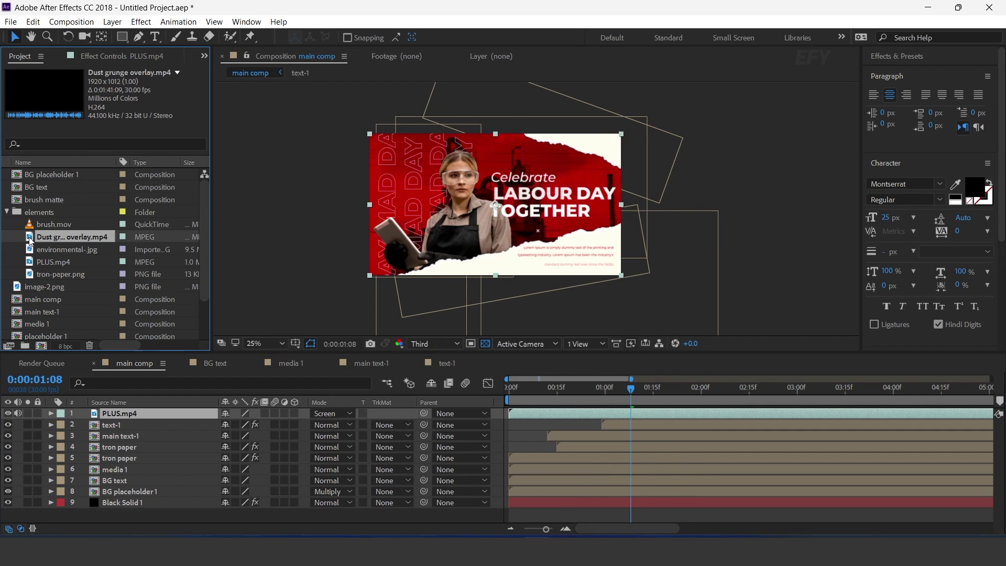
{"action": "left_click_drag", "start_coordinate": [146, 376], "coordinate": [152, 410]}
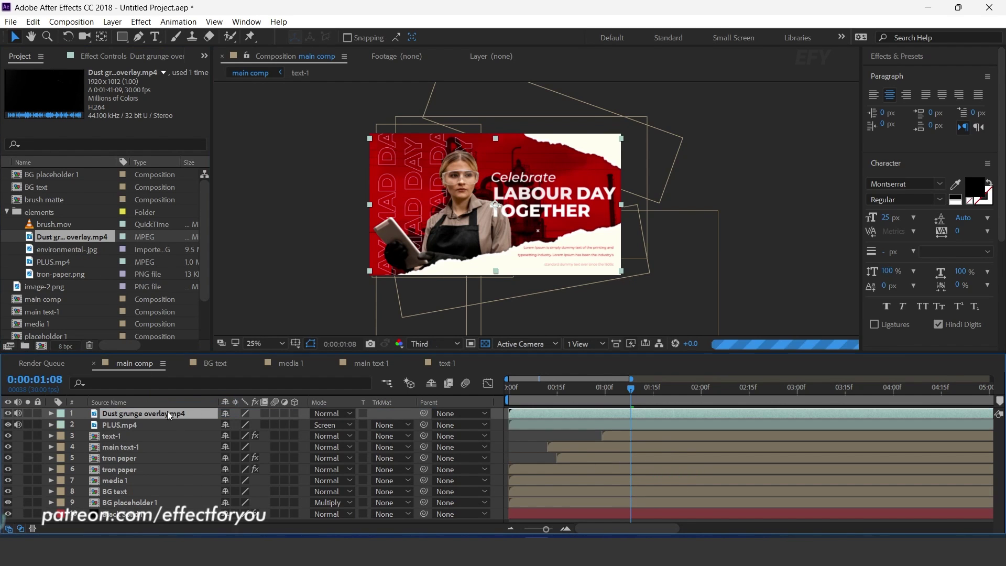
{"action": "left_click", "coordinate": [334, 410]}
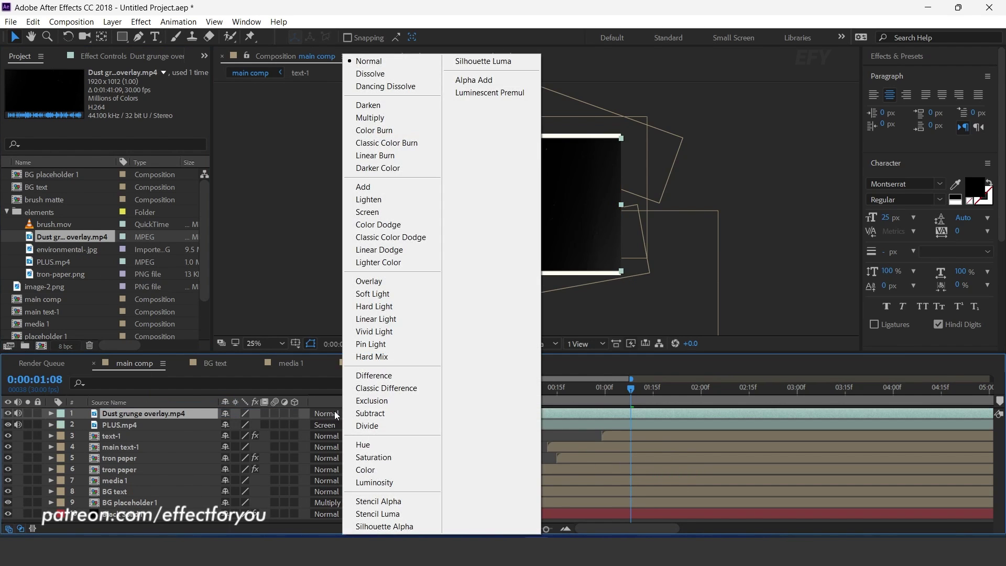
{"action": "left_click", "coordinate": [387, 229]}
{"action": "key", "text": "s"}
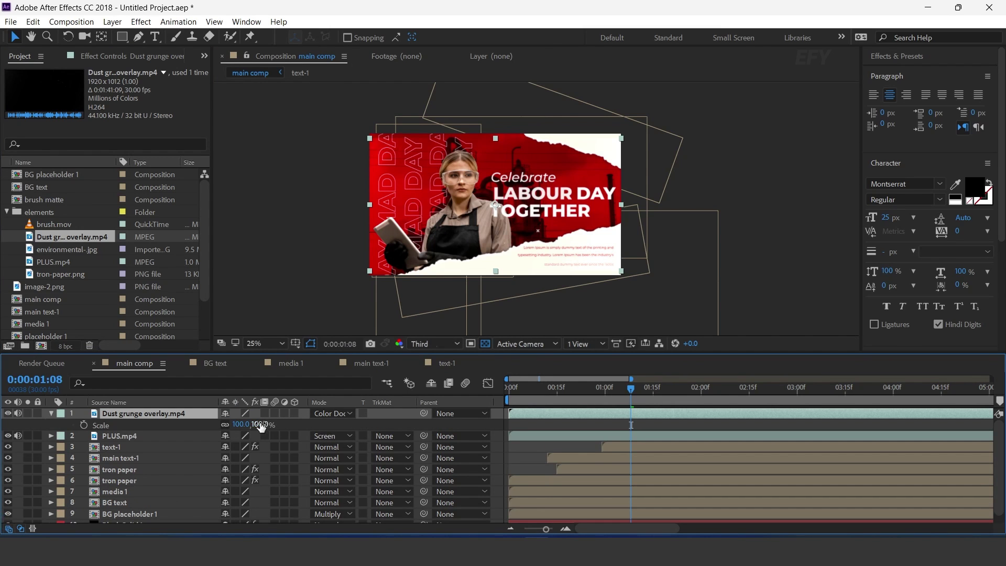
{"action": "left_click_drag", "start_coordinate": [261, 427], "coordinate": [278, 425]}
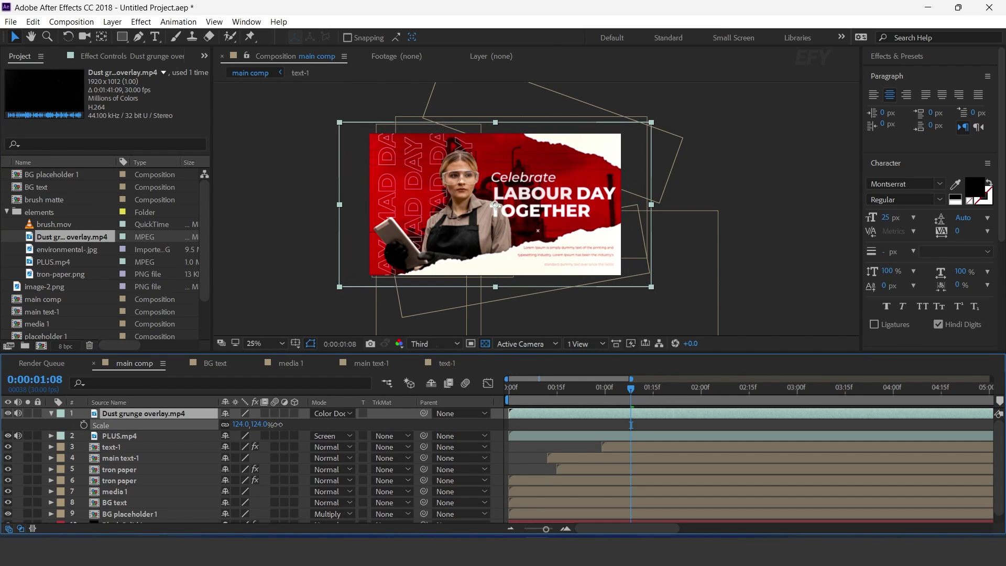
{"action": "left_click", "coordinate": [502, 417]}
{"action": "left_click_drag", "start_coordinate": [512, 389], "coordinate": [503, 392]}
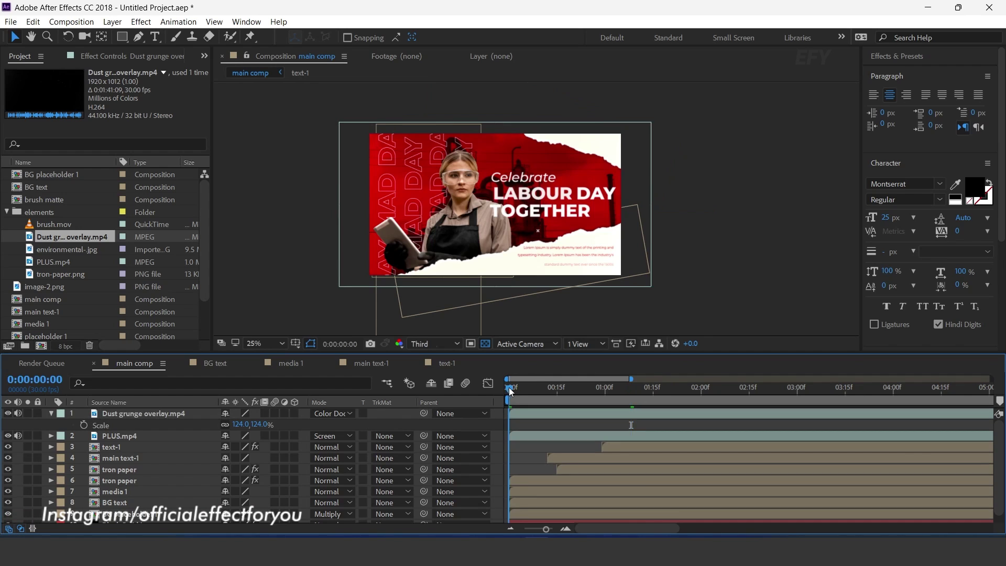
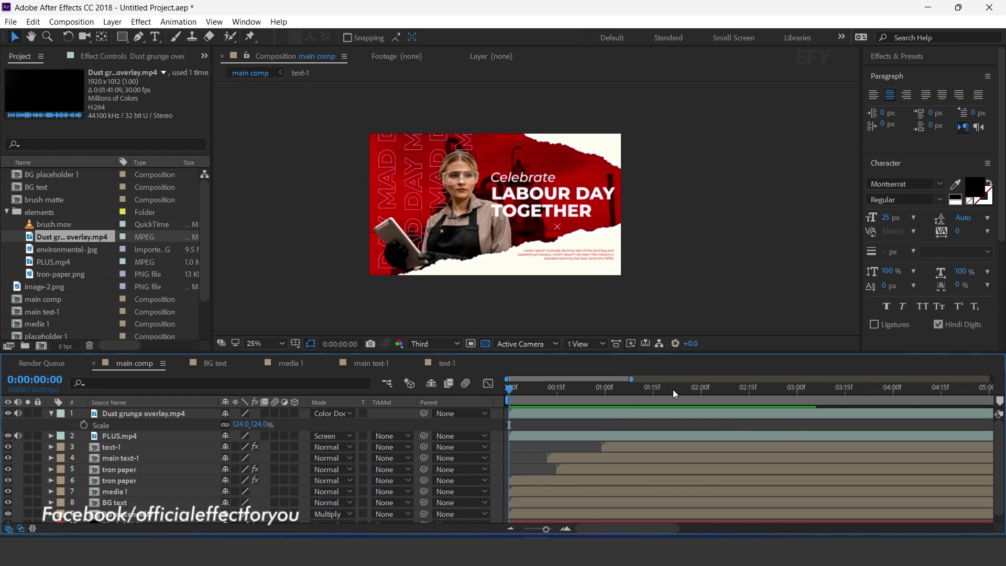
Stop playback at 0:00:02:09 and select the media 1 layer
{"action": "left_click", "coordinate": [729, 389]}
{"action": "key", "text": "period"}
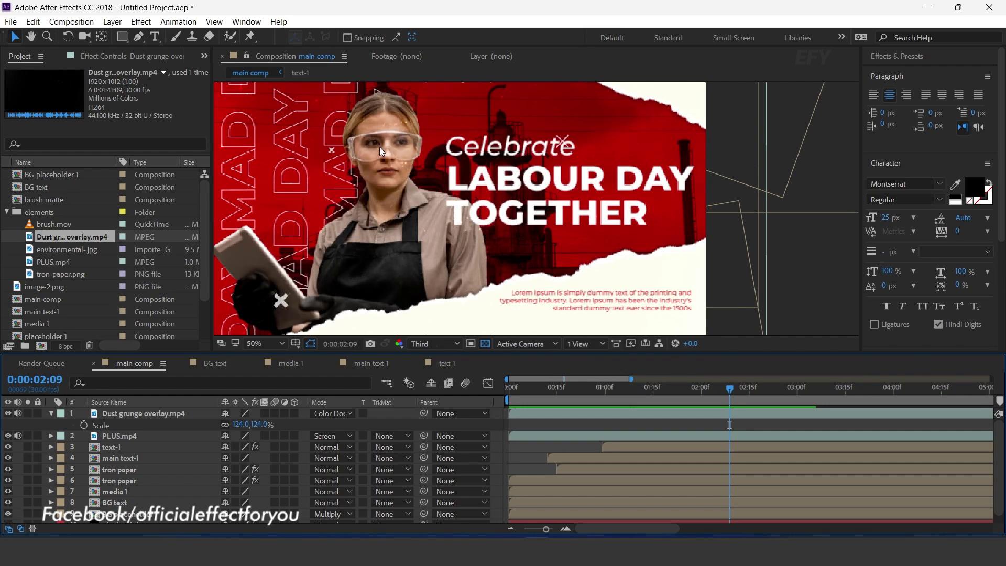
{"action": "key", "text": "comma"}
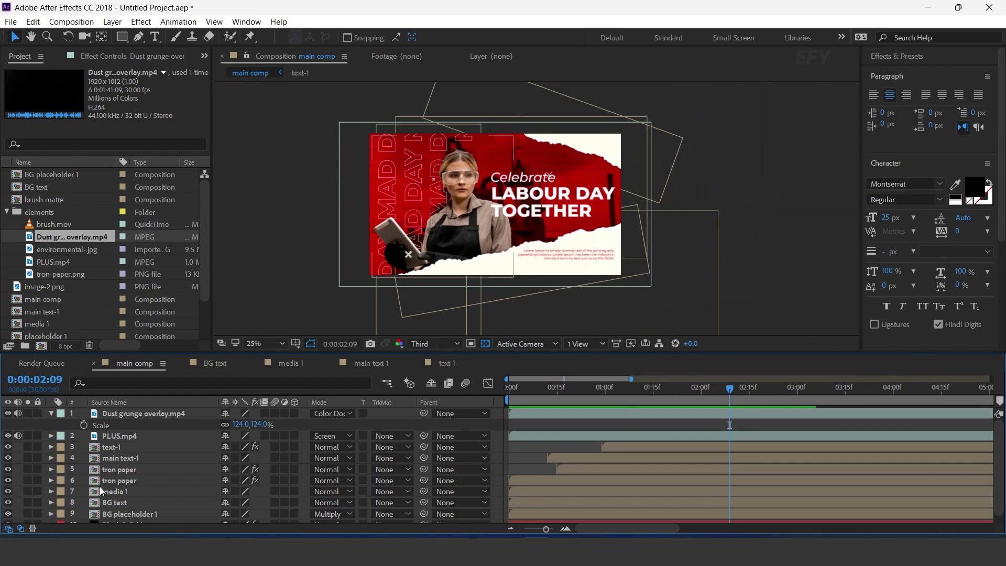
{"action": "left_click", "coordinate": [129, 490]}
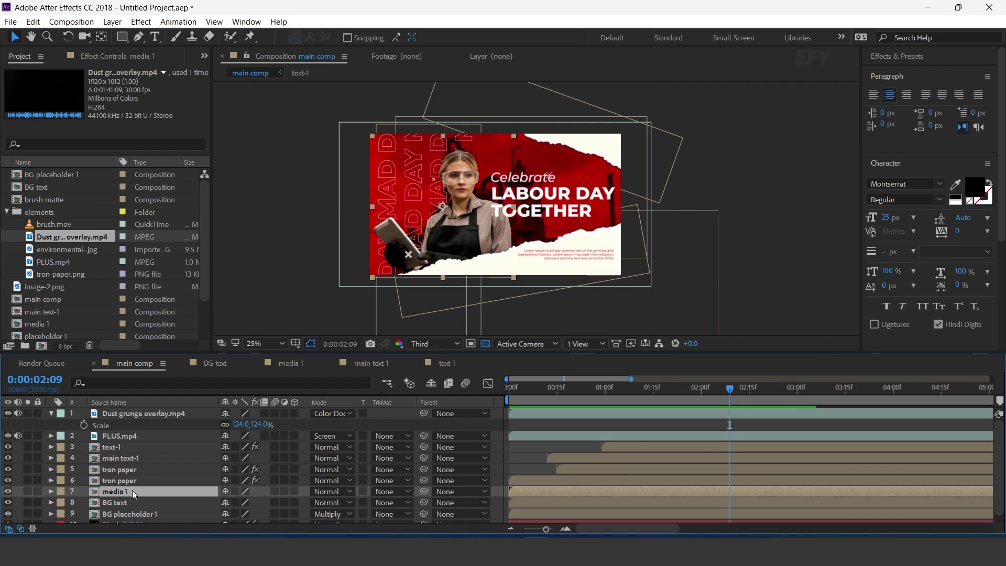
Give media 1's Position the expression posterizeTime(5); wiggle(2,5) and preview the jitter
{"action": "key", "text": "p"}
{"action": "left_click", "coordinate": [644, 387]}
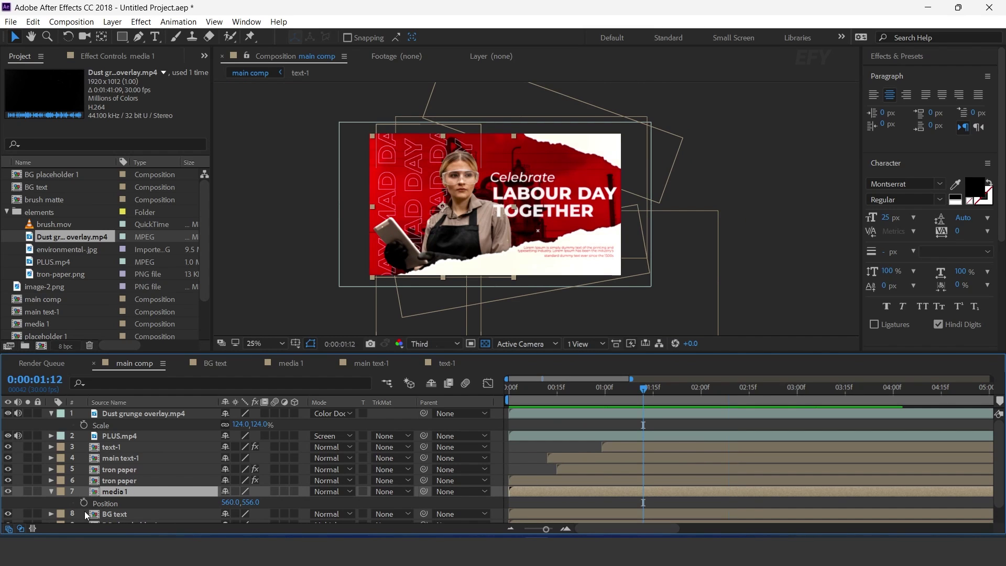
{"action": "left_click", "coordinate": [83, 501], "text": "alt"}
{"action": "type", "text": "posterizz"}
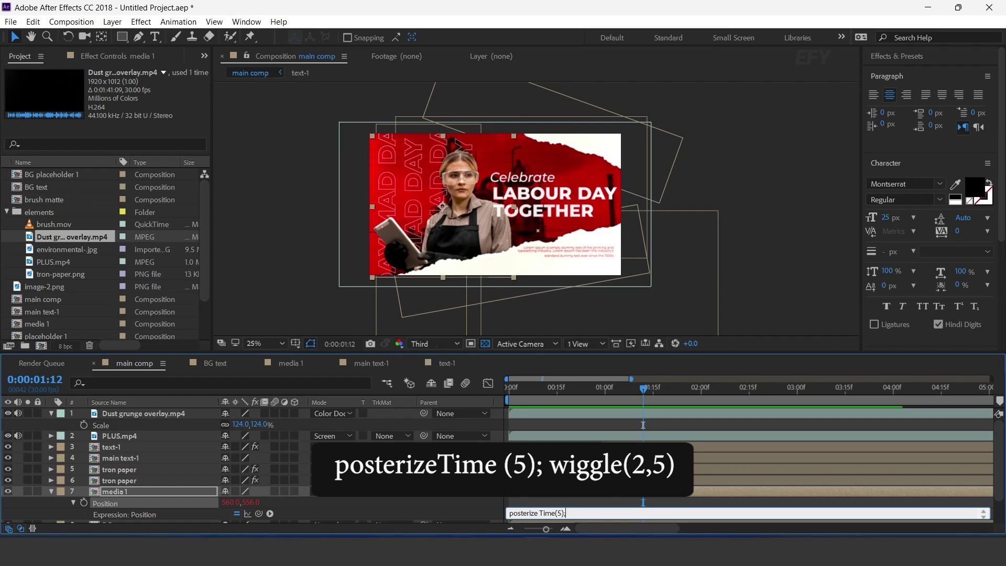
{"action": "type", "text": "2,5)"}
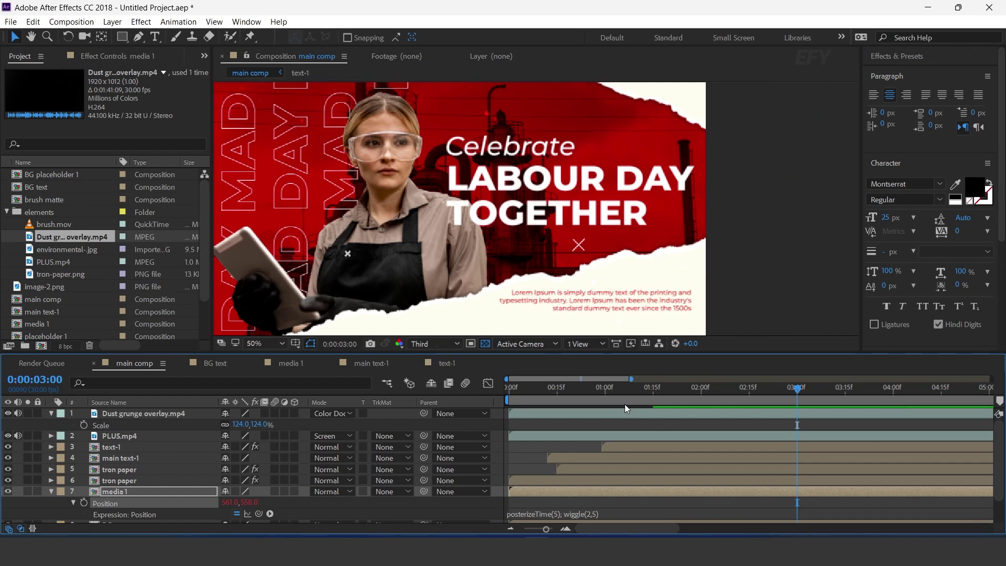
{"action": "key", "text": "space"}
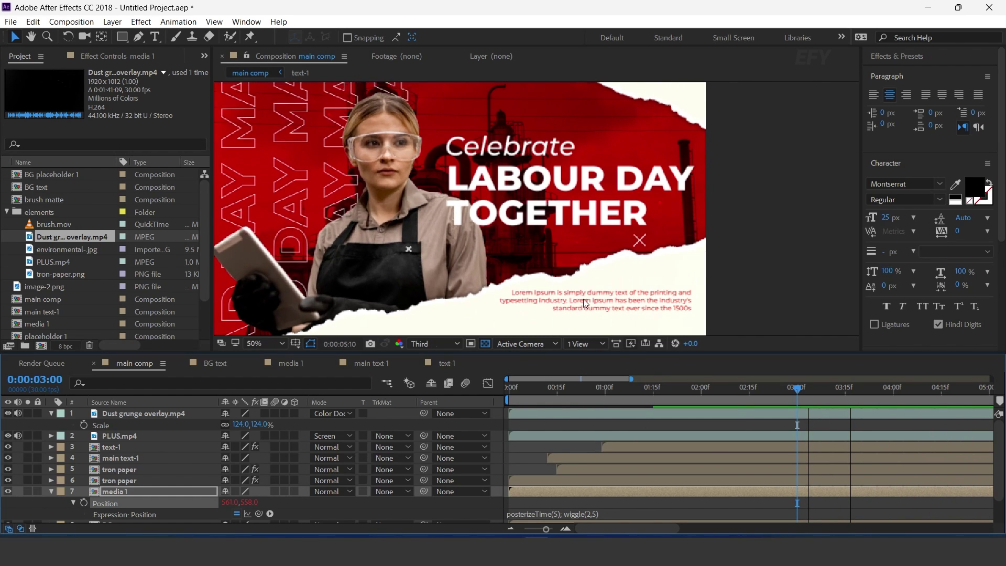
Show the full timeline duration and preview from the first frame in a maximised viewer
{"action": "key", "text": "space"}
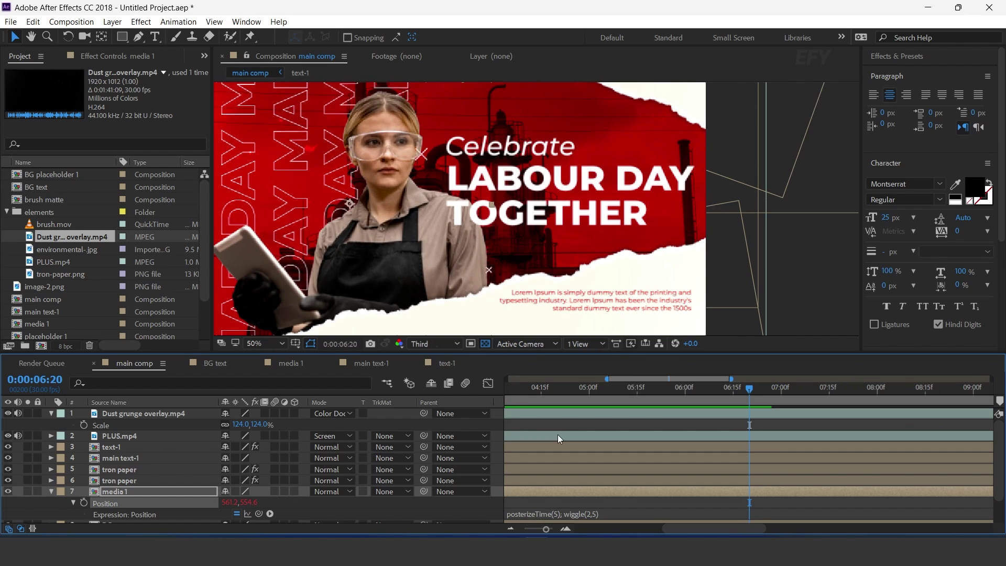
{"action": "left_click_drag", "start_coordinate": [547, 529], "coordinate": [530, 529]}
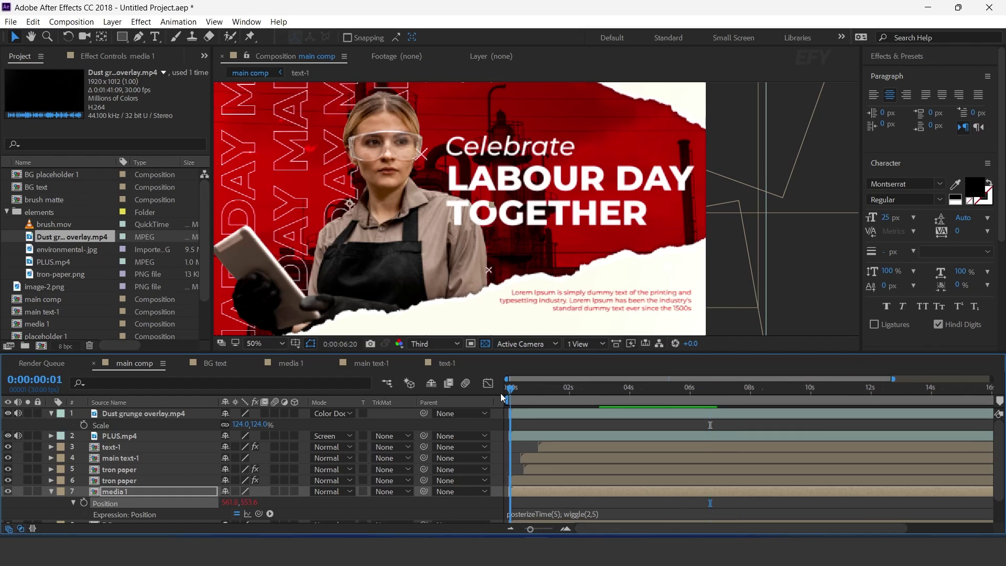
{"action": "key", "text": "Home"}
{"action": "key", "text": "space"}
{"action": "key", "text": "grave"}
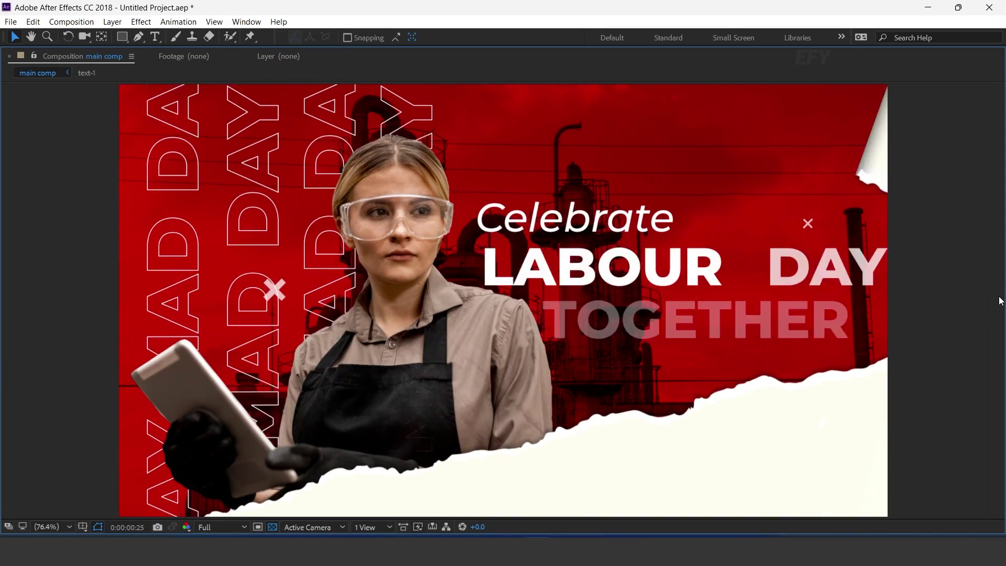